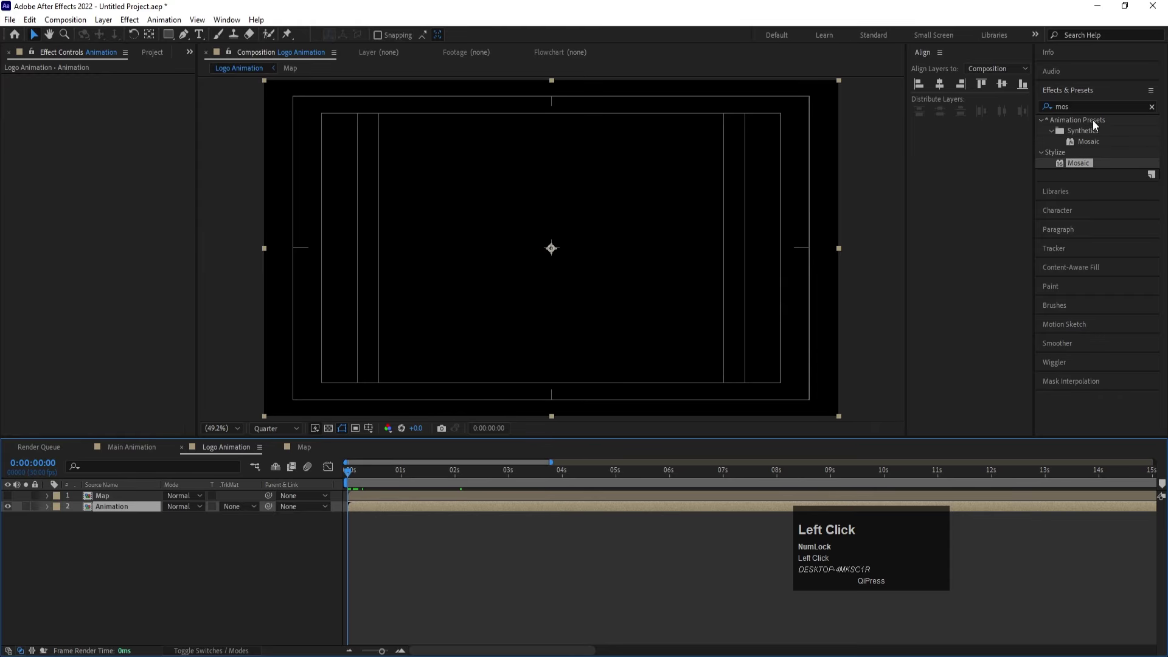
Apply the Time Displacement effect to the Animation layer and choose the Map layer as its displacement layer.
{"action": "left_click", "coordinate": [1083, 107]}
{"action": "key", "text": "ctrl+a"}
{"action": "type", "text": "time"}
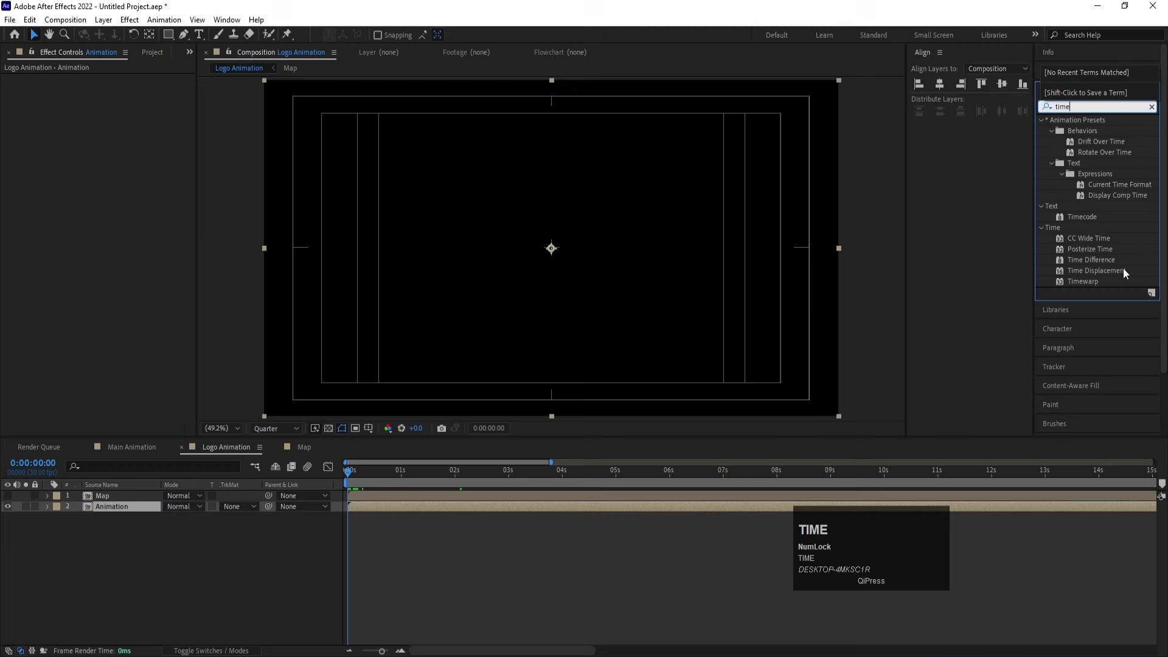
{"action": "double_click", "coordinate": [1119, 269]}
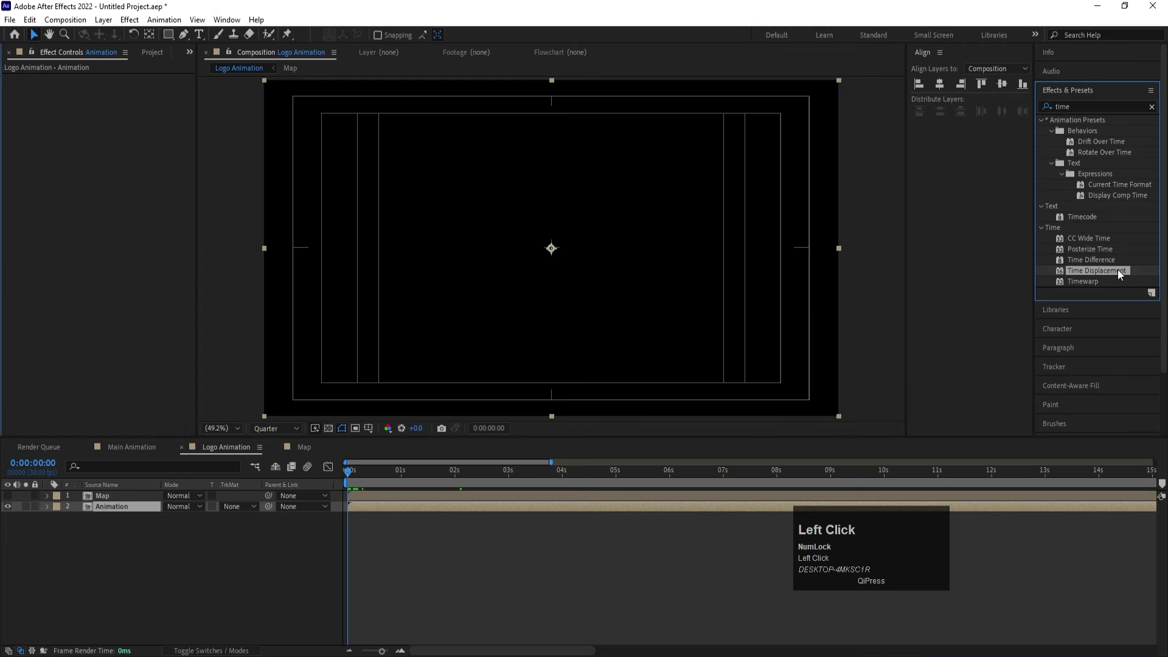
{"action": "left_click", "coordinate": [138, 89]}
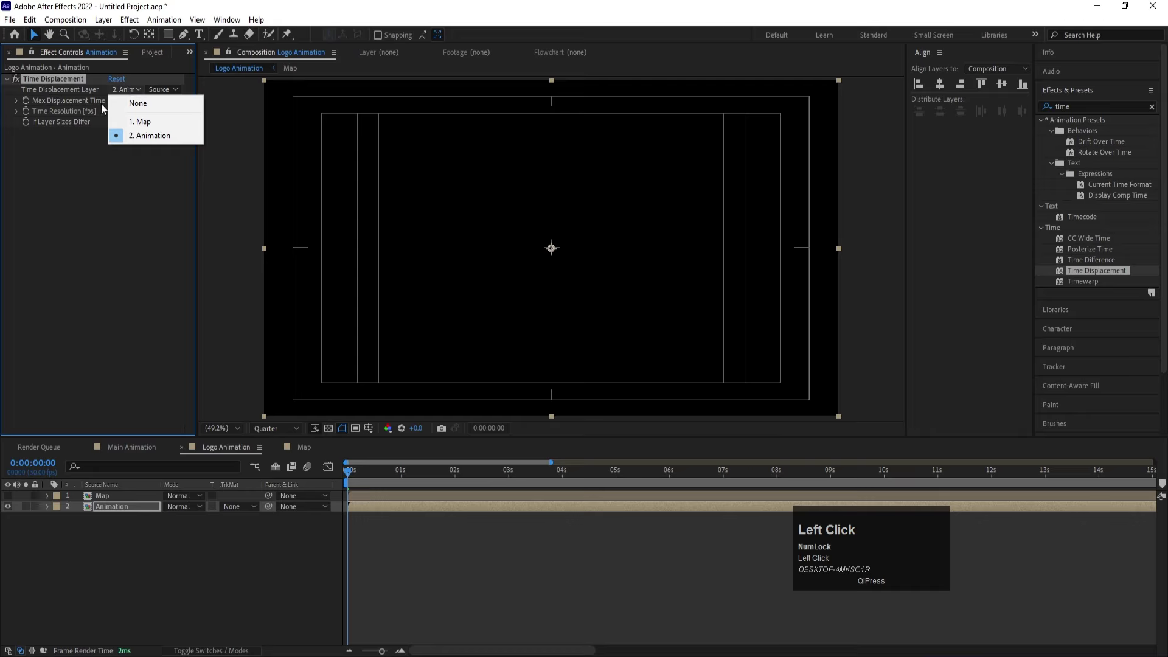
{"action": "left_click", "coordinate": [86, 276]}
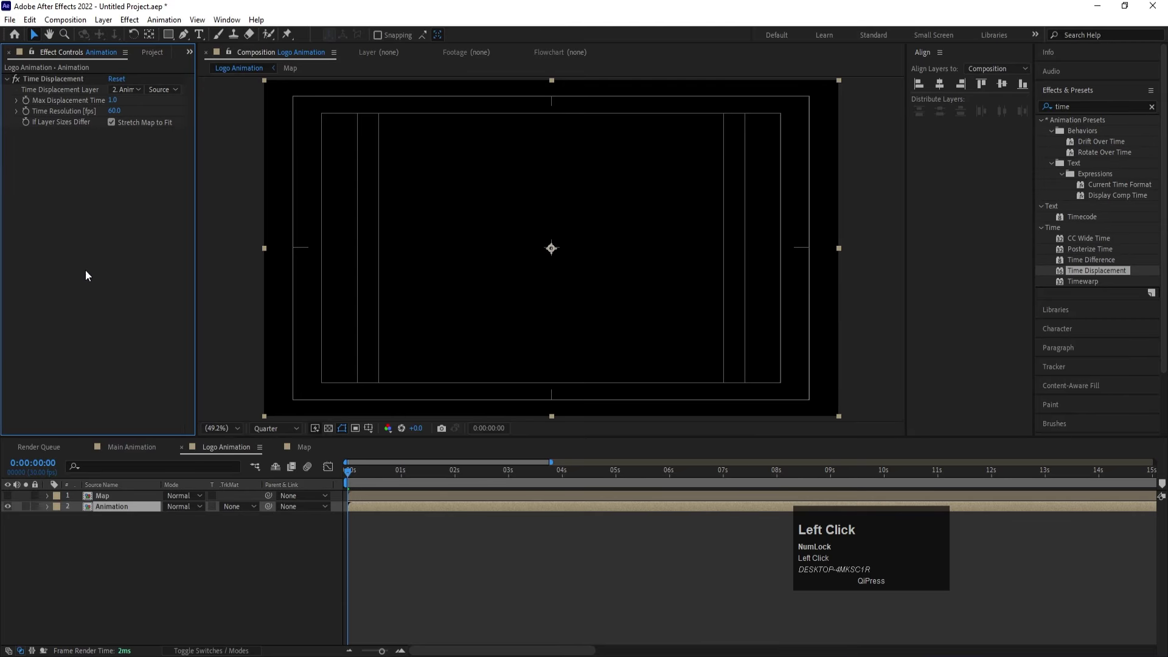
{"action": "left_click", "coordinate": [128, 90]}
{"action": "left_click", "coordinate": [131, 116]}
Preview the displaced logo reveal from the beginning of the Logo Animation composition.
{"action": "key", "text": "space"}
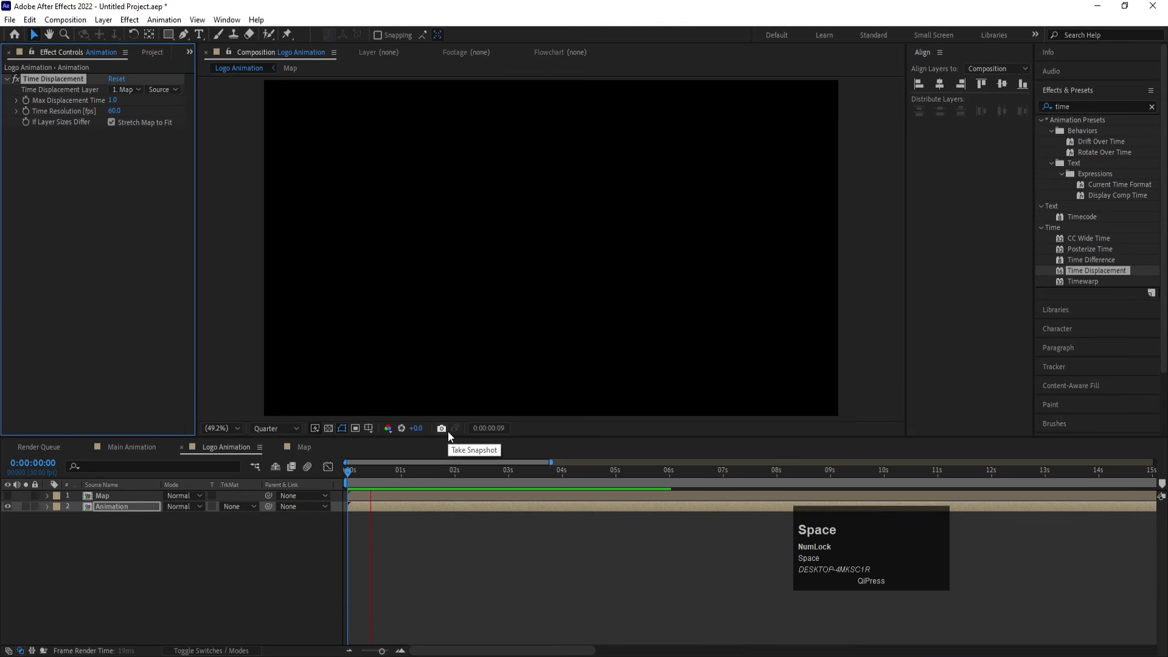
{"action": "key", "text": "space"}
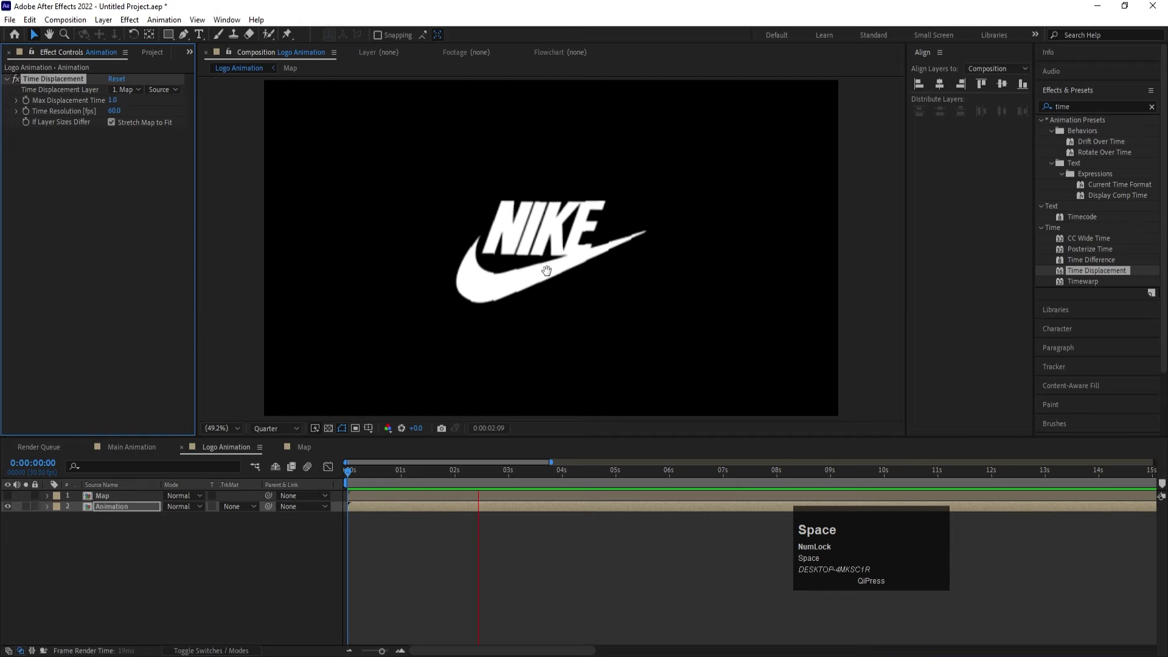
{"action": "left_click_drag", "start_coordinate": [388, 481], "coordinate": [351, 480]}
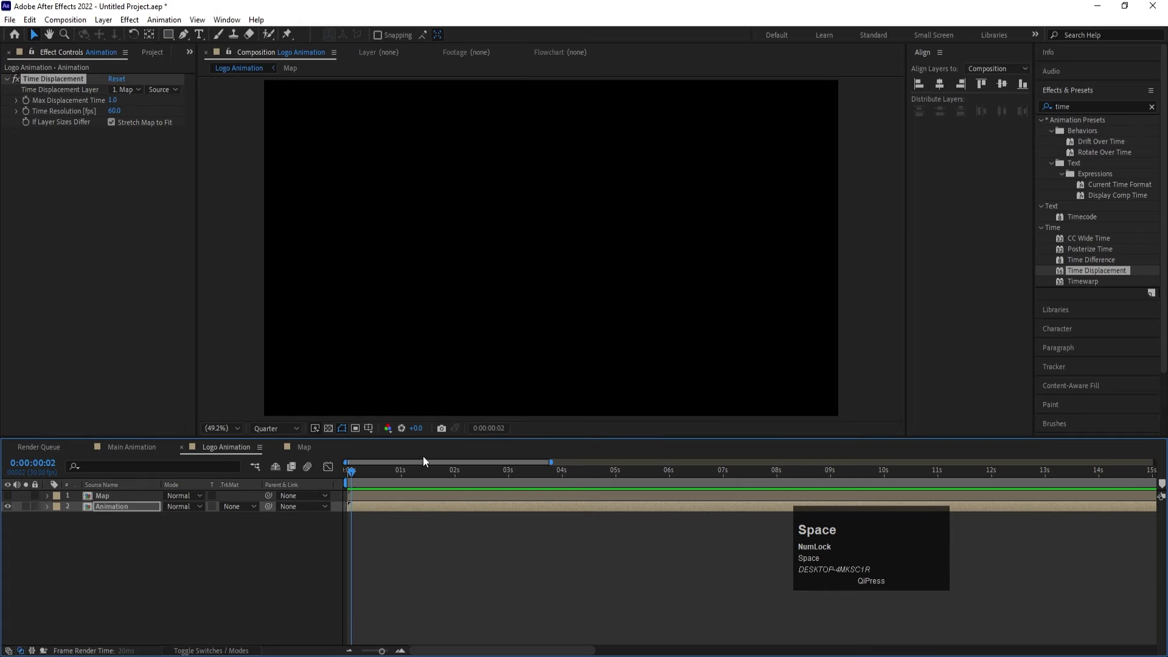
{"action": "key", "text": "space"}
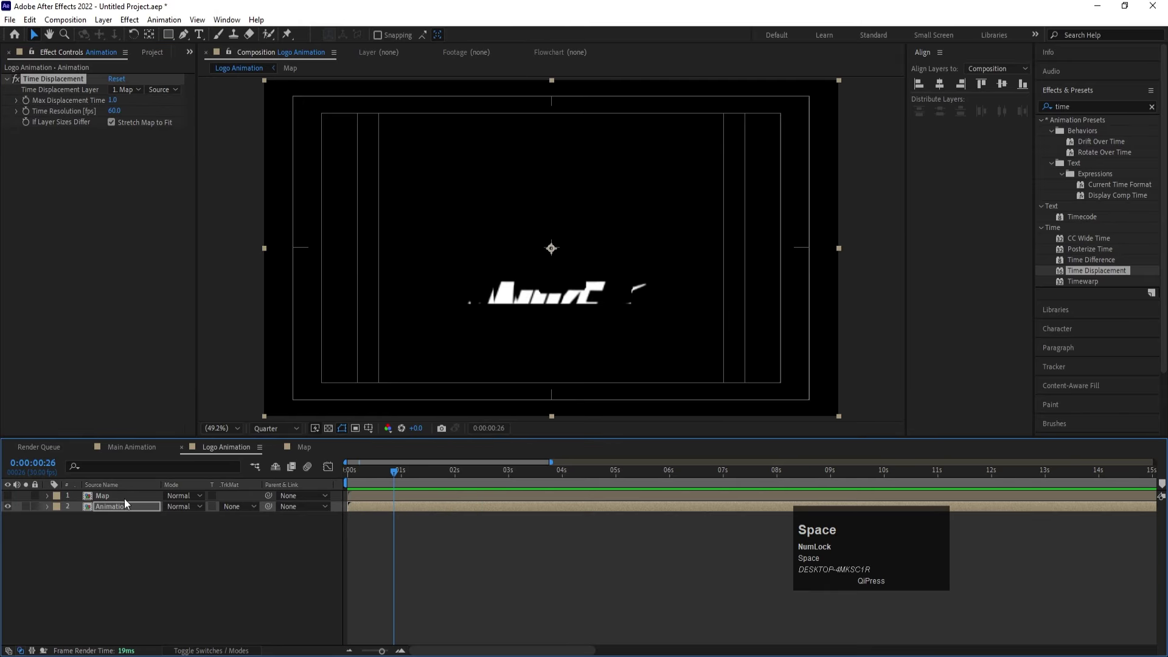
Open the Map composition and swap the Gradient Ramp colors on the White Solid 1 layer.
{"action": "double_click", "coordinate": [119, 497]}
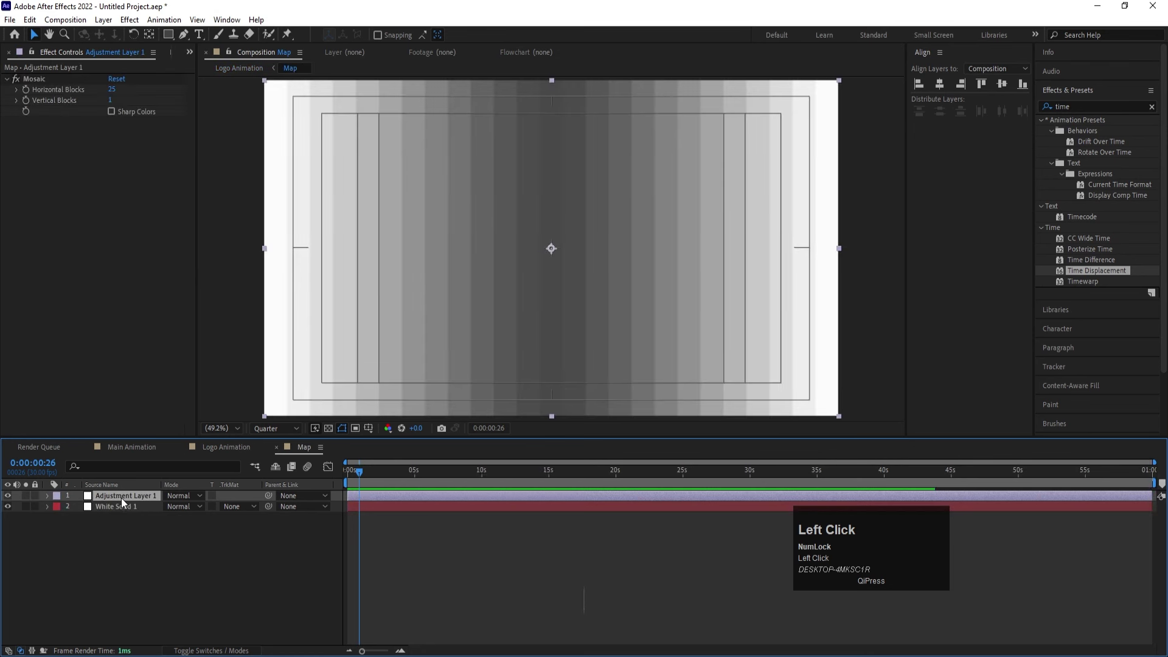
{"action": "left_click", "coordinate": [115, 506]}
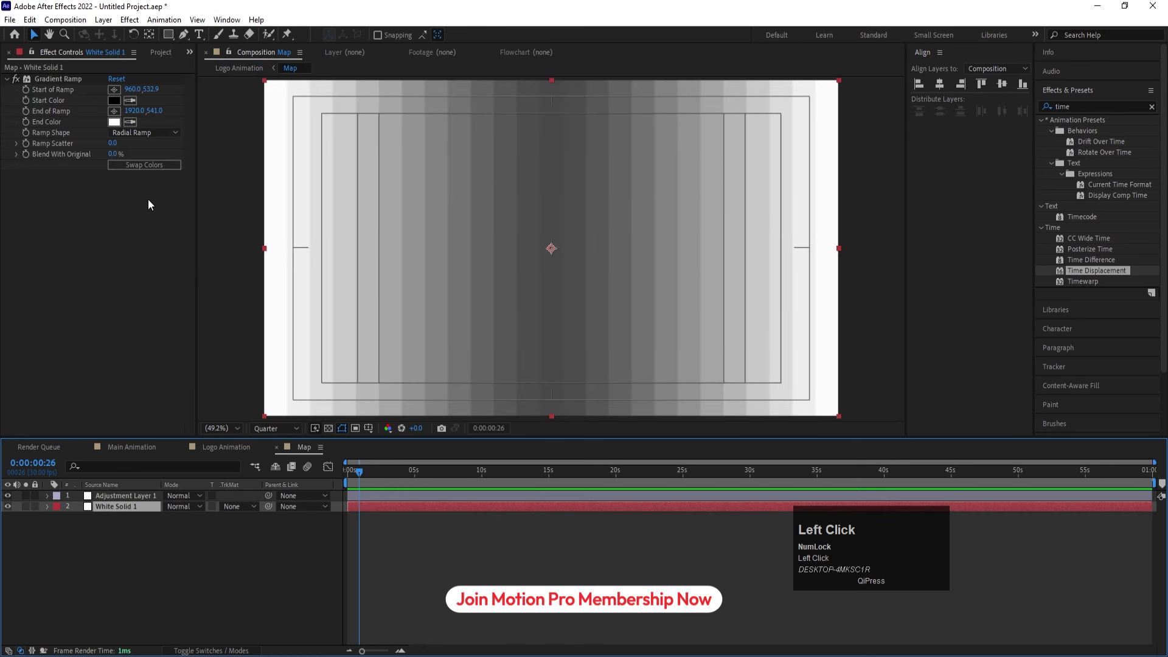
{"action": "left_click", "coordinate": [140, 165]}
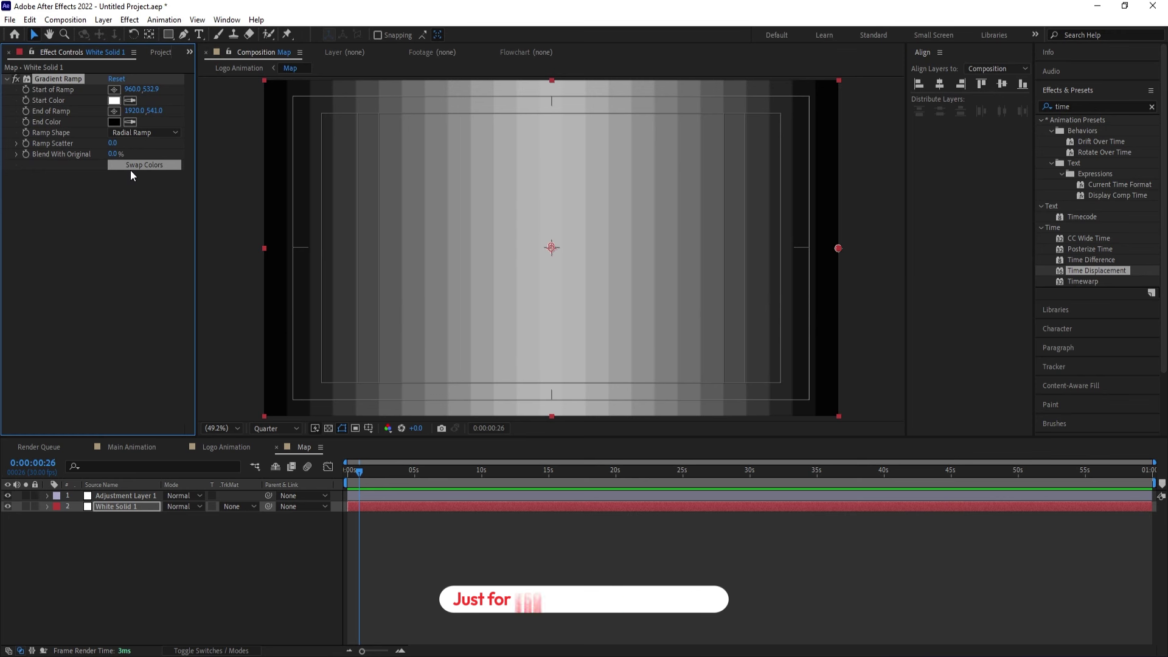
Move the radial ramp's start point to about 959, 537 and its end point inward to about 1633, 526.
{"action": "left_click_drag", "start_coordinate": [133, 89], "coordinate": [514, 244]}
{"action": "left_click_drag", "start_coordinate": [585, 246], "coordinate": [556, 248]}
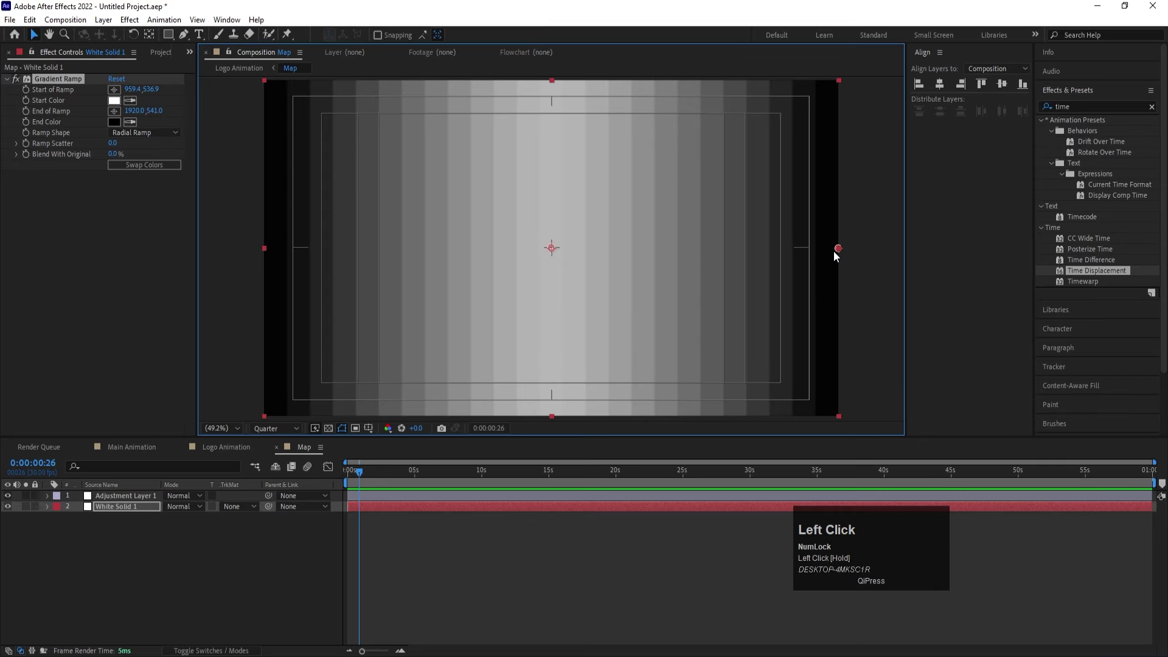
{"action": "left_click_drag", "start_coordinate": [835, 251], "coordinate": [752, 247]}
{"action": "left_click", "coordinate": [232, 555]}
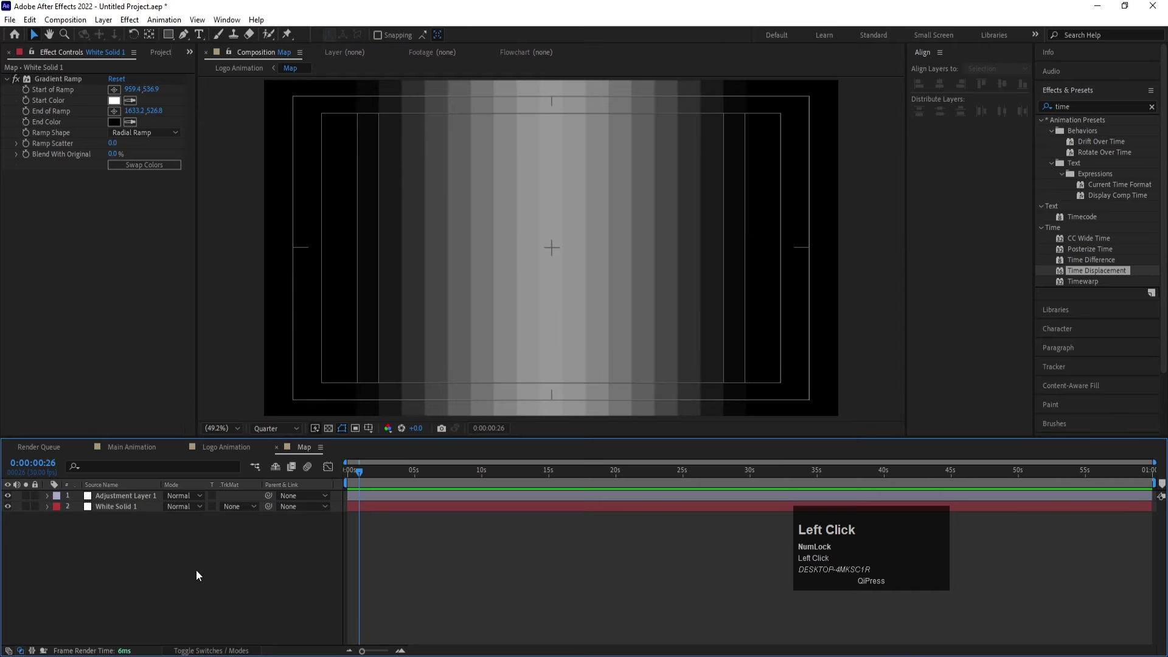
Add Brightness & Contrast to Adjustment Layer 1 and raise the brightness to 111.
{"action": "left_click", "coordinate": [126, 495]}
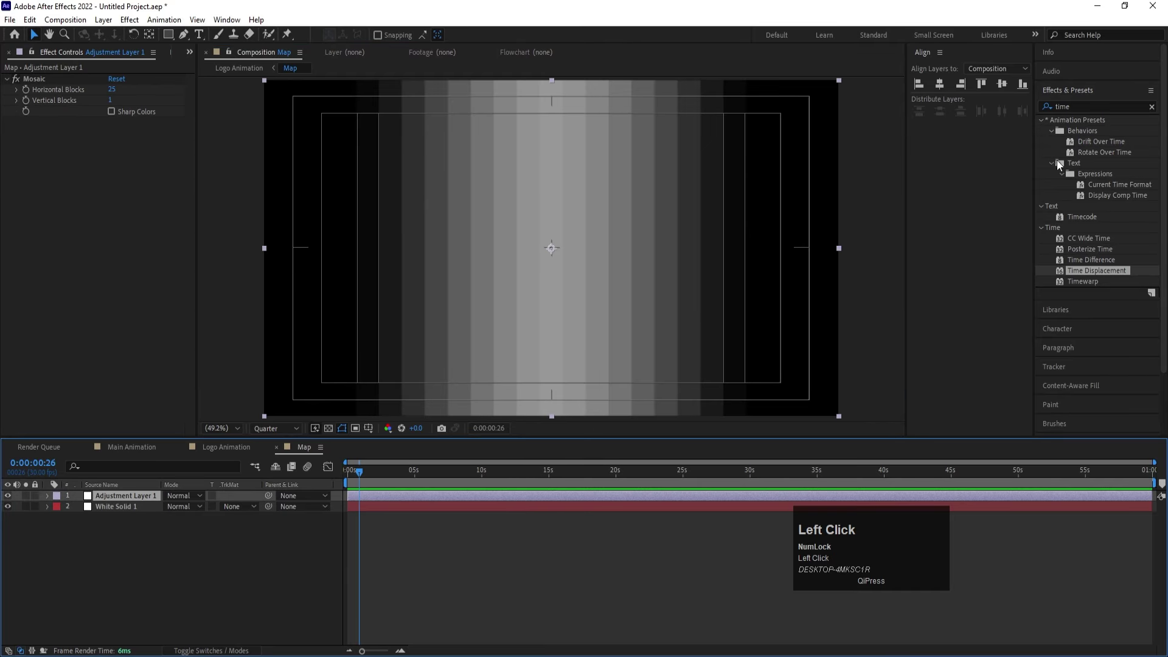
{"action": "left_click", "coordinate": [1088, 101]}
{"action": "key", "text": "ctrl+a"}
{"action": "type", "text": "br"}
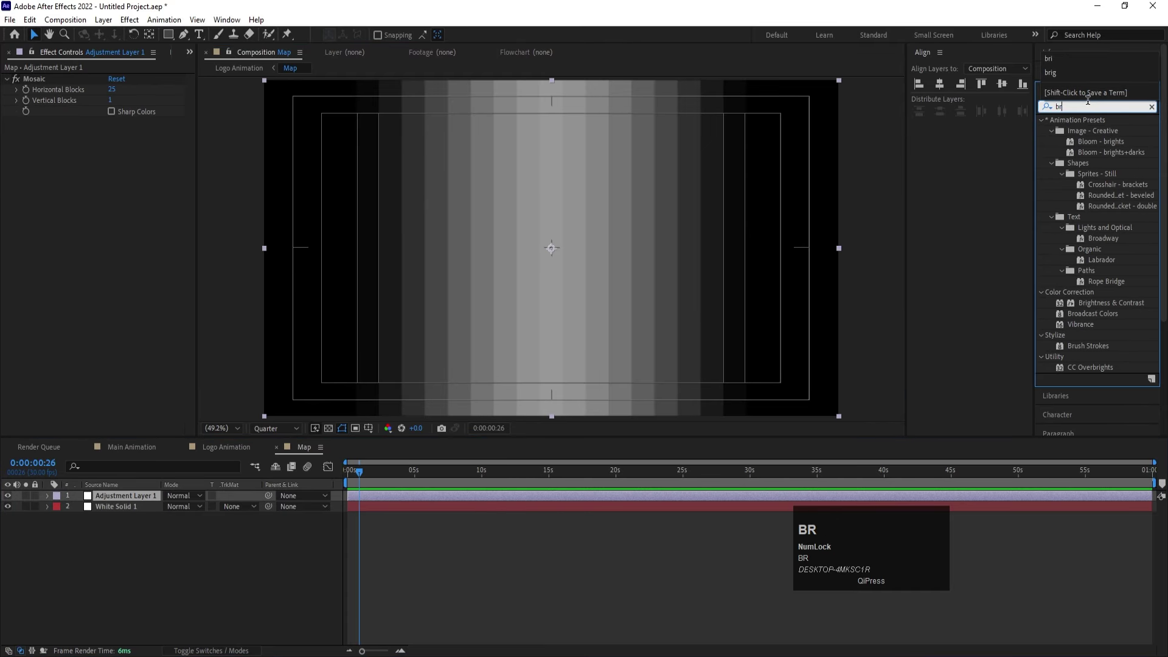
{"action": "type", "text": "ig"}
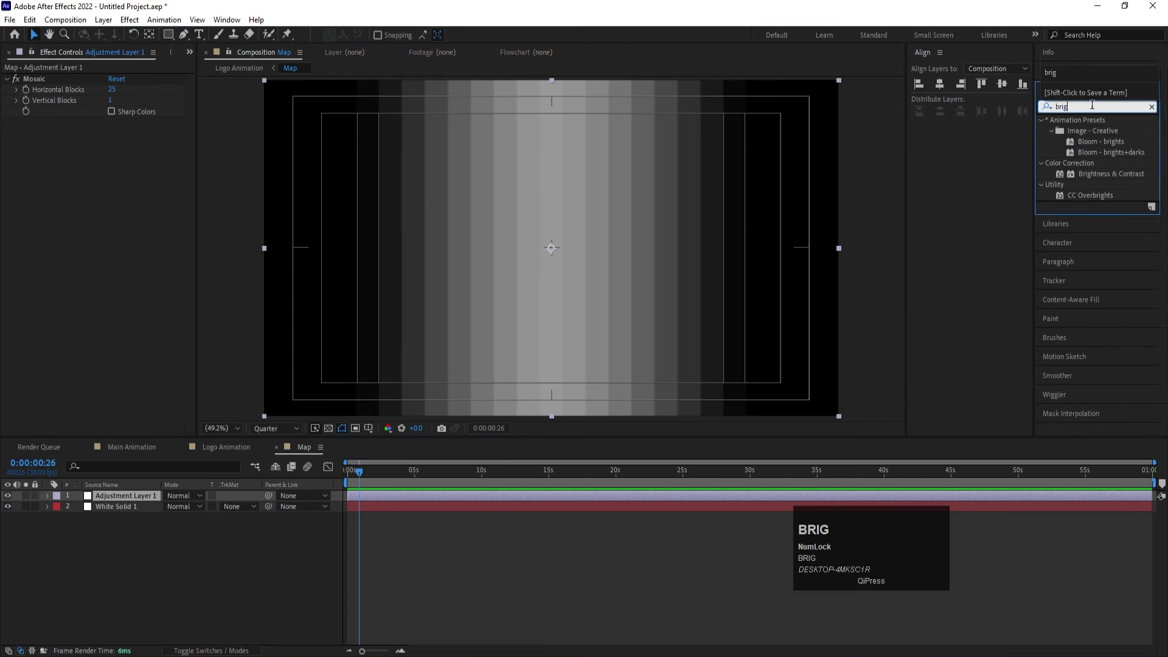
{"action": "double_click", "coordinate": [1100, 175]}
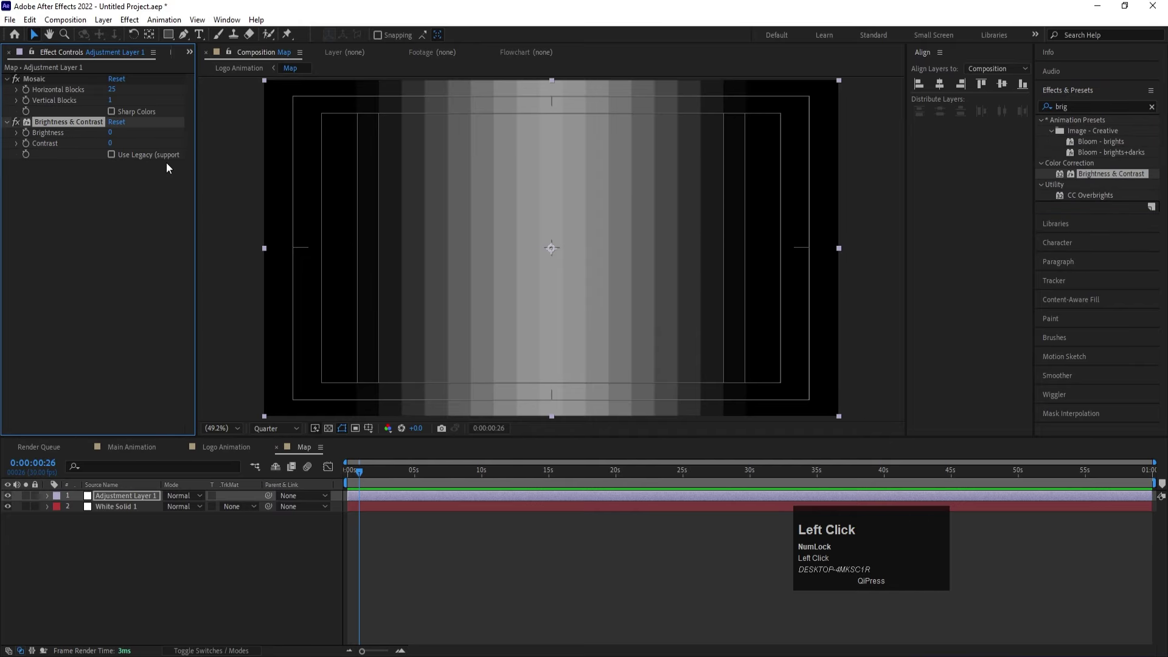
{"action": "left_click_drag", "start_coordinate": [110, 131], "coordinate": [197, 150]}
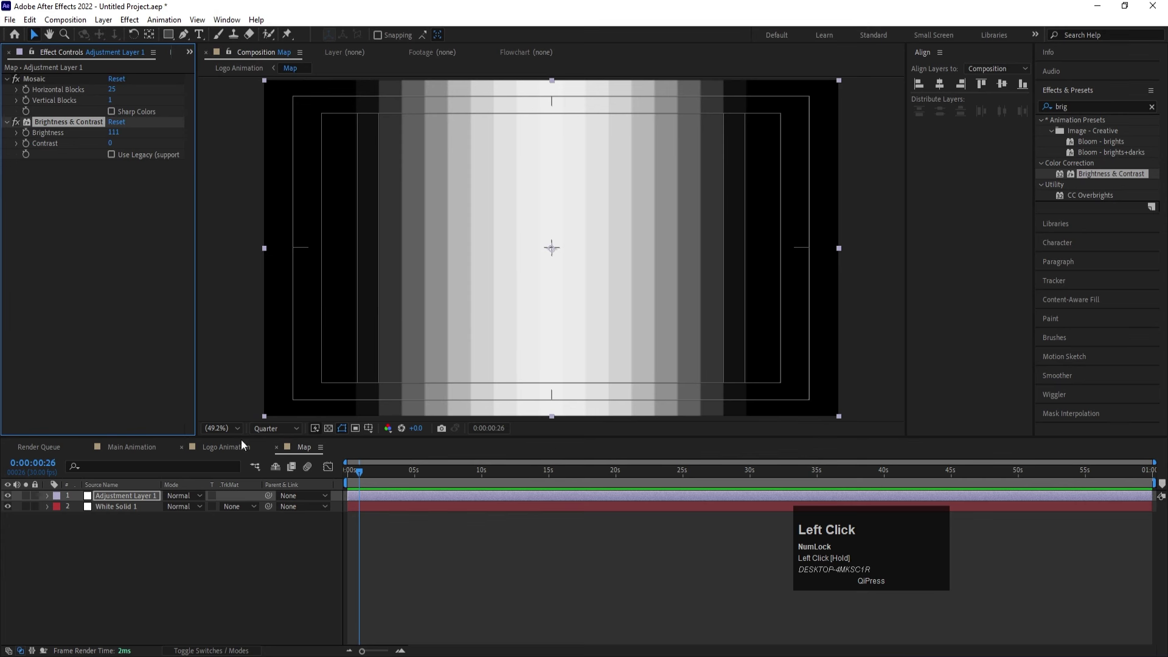
Return to the Logo Animation composition and preview the reveal with the brightened map.
{"action": "left_click", "coordinate": [221, 448]}
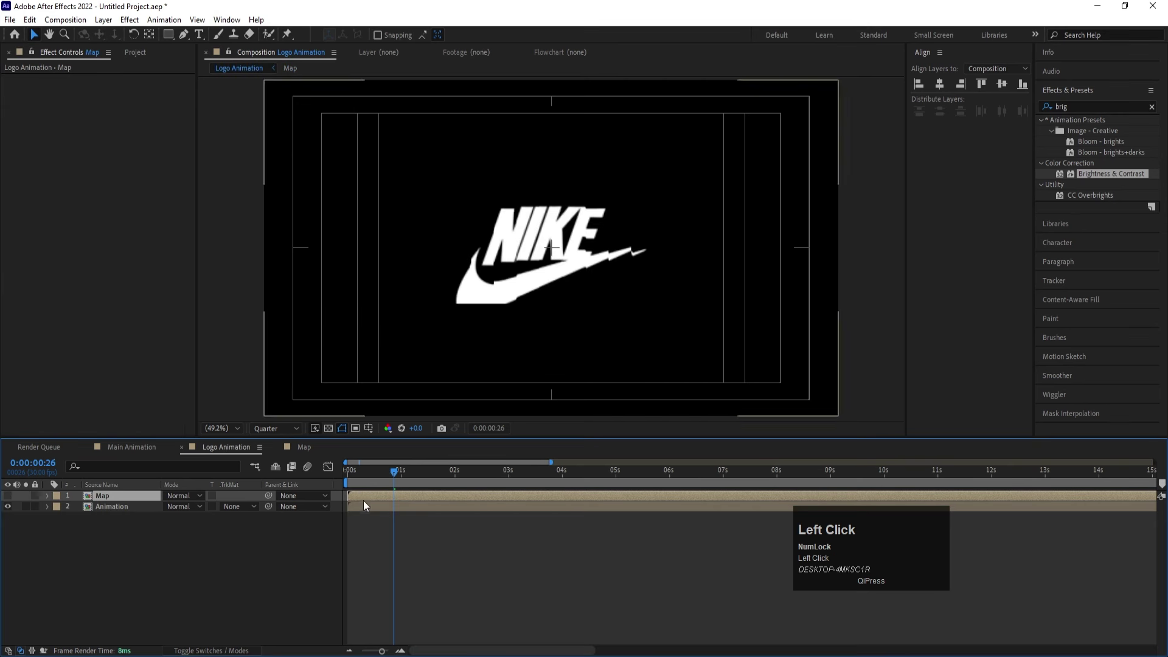
{"action": "key", "text": "space"}
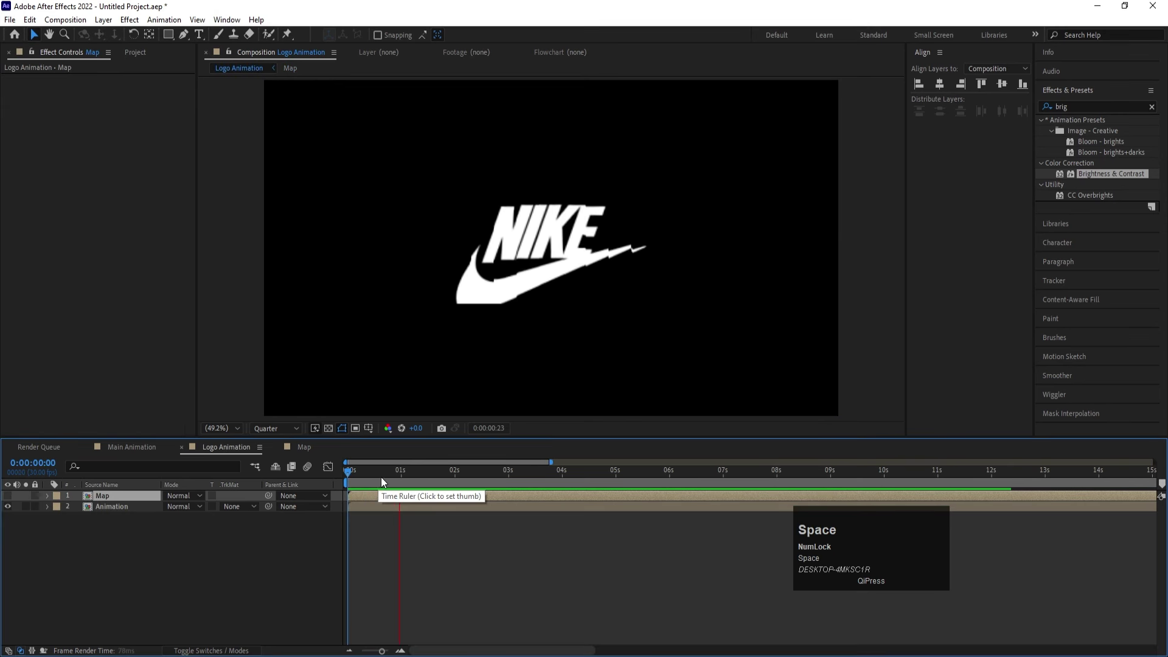
{"action": "left_click", "coordinate": [373, 477]}
Shift both layers inside the Animation composition so that they start at 0:00:01:00.
{"action": "key", "text": "="}
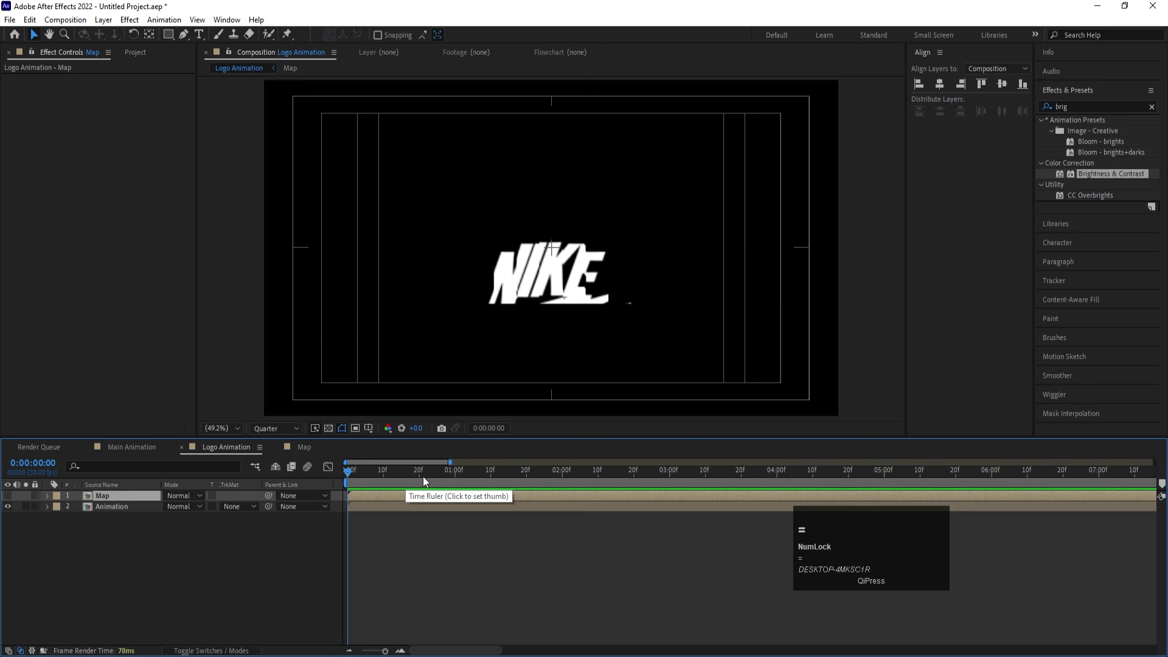
{"action": "left_click", "coordinate": [441, 474]}
{"action": "left_click_drag", "start_coordinate": [450, 475], "coordinate": [457, 474]}
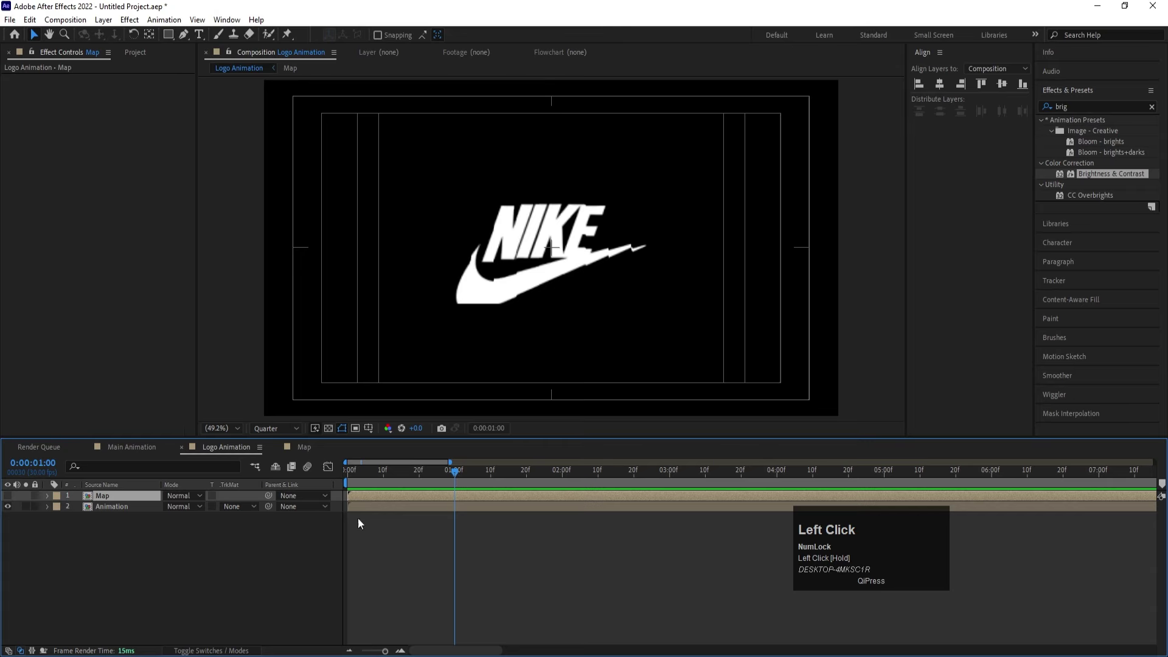
{"action": "double_click", "coordinate": [133, 505]}
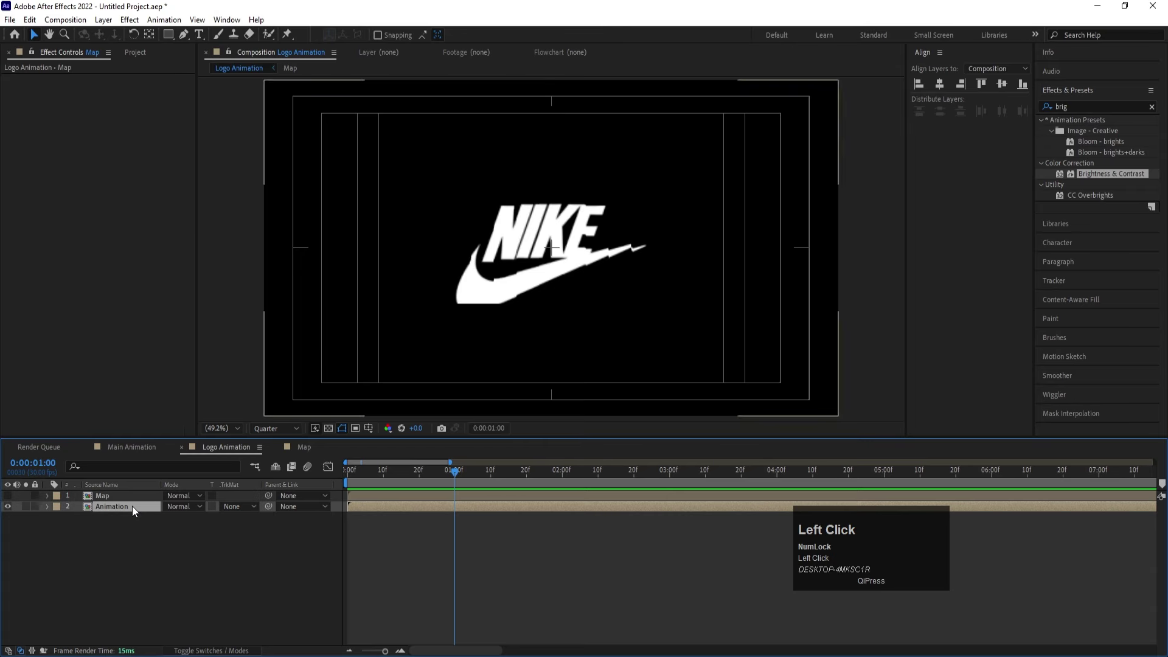
{"action": "left_click_drag", "start_coordinate": [418, 562], "coordinate": [338, 525]}
{"action": "left_click_drag", "start_coordinate": [207, 550], "coordinate": [140, 493]}
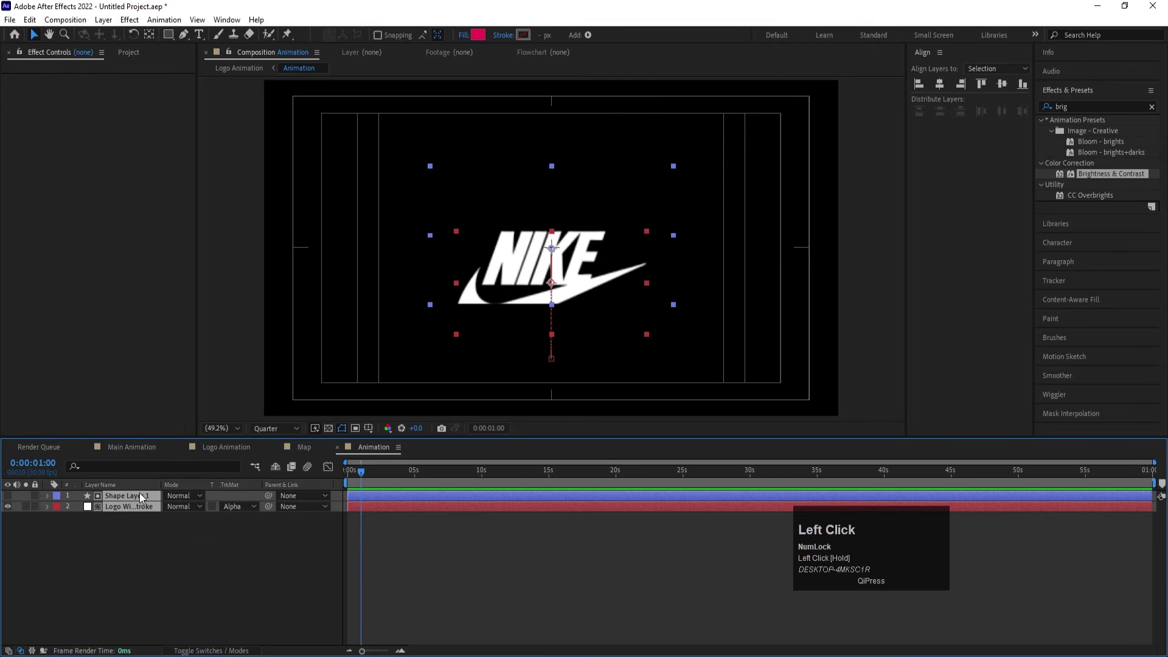
{"action": "key", "text": "bracketleft"}
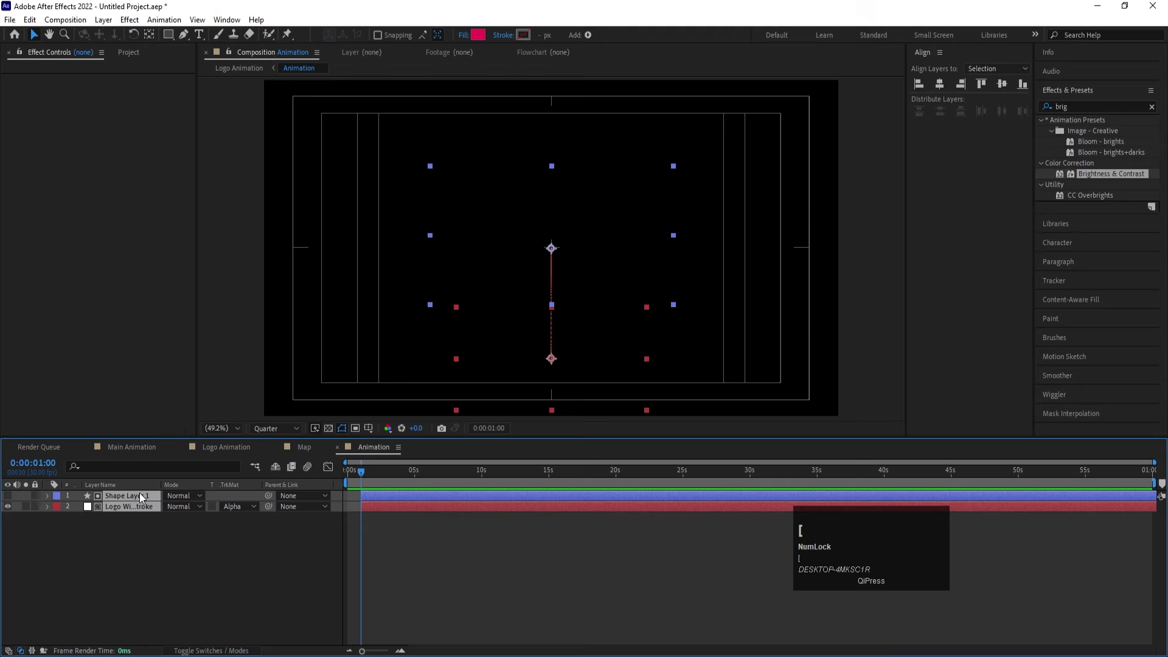
Play back the Logo Animation composition from the start to check the delayed logo reveal.
{"action": "left_click", "coordinate": [221, 447]}
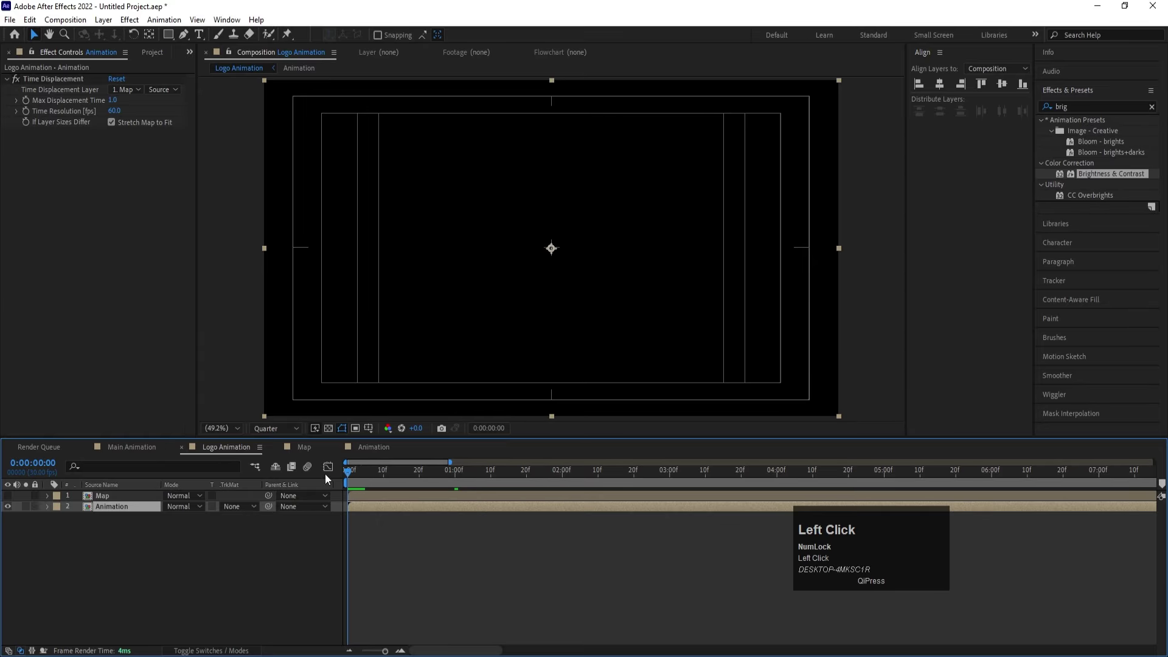
{"action": "key", "text": "space"}
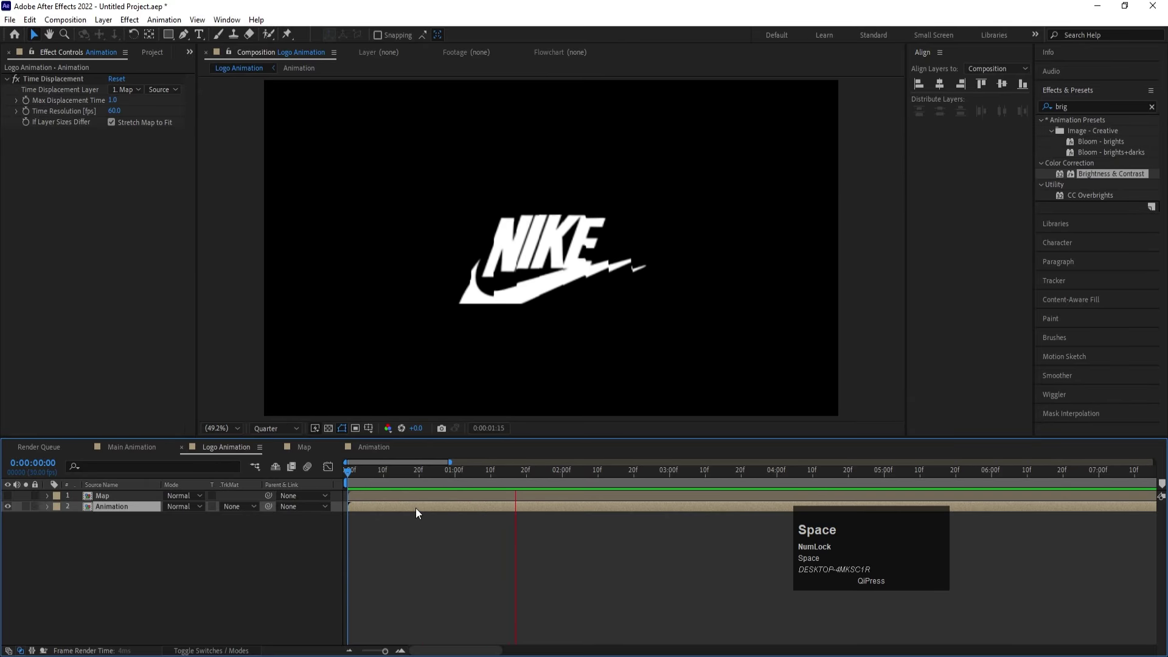
{"action": "key", "text": "space"}
{"action": "key", "text": "minus"}
{"action": "left_click", "coordinate": [356, 474]}
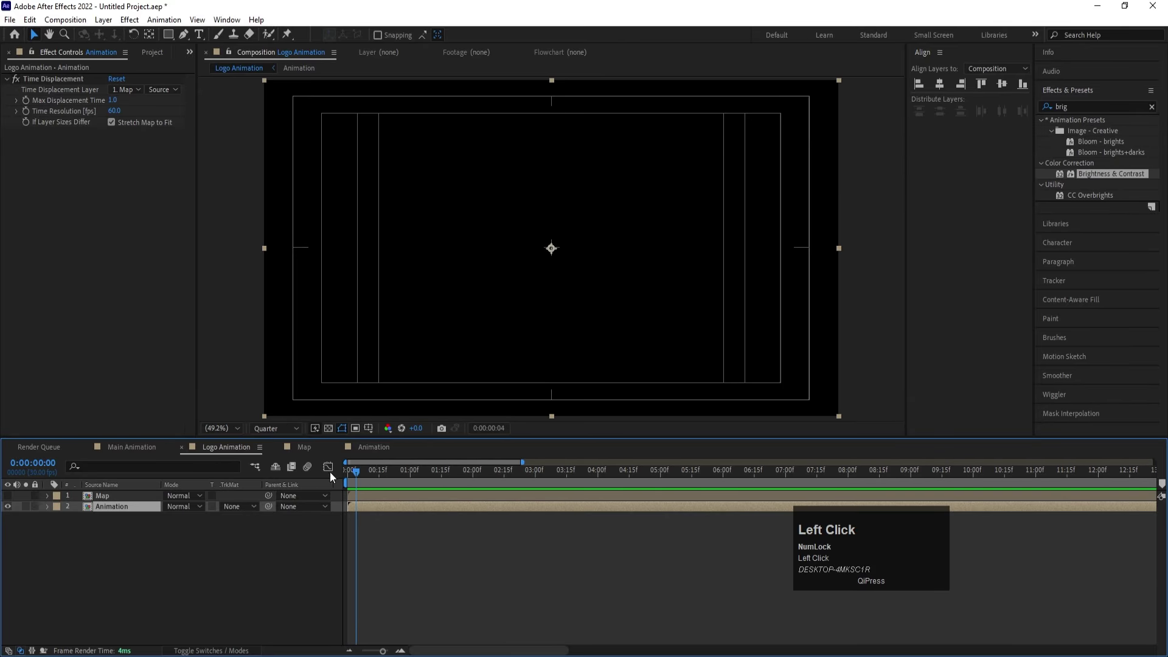
{"action": "key", "text": "space"}
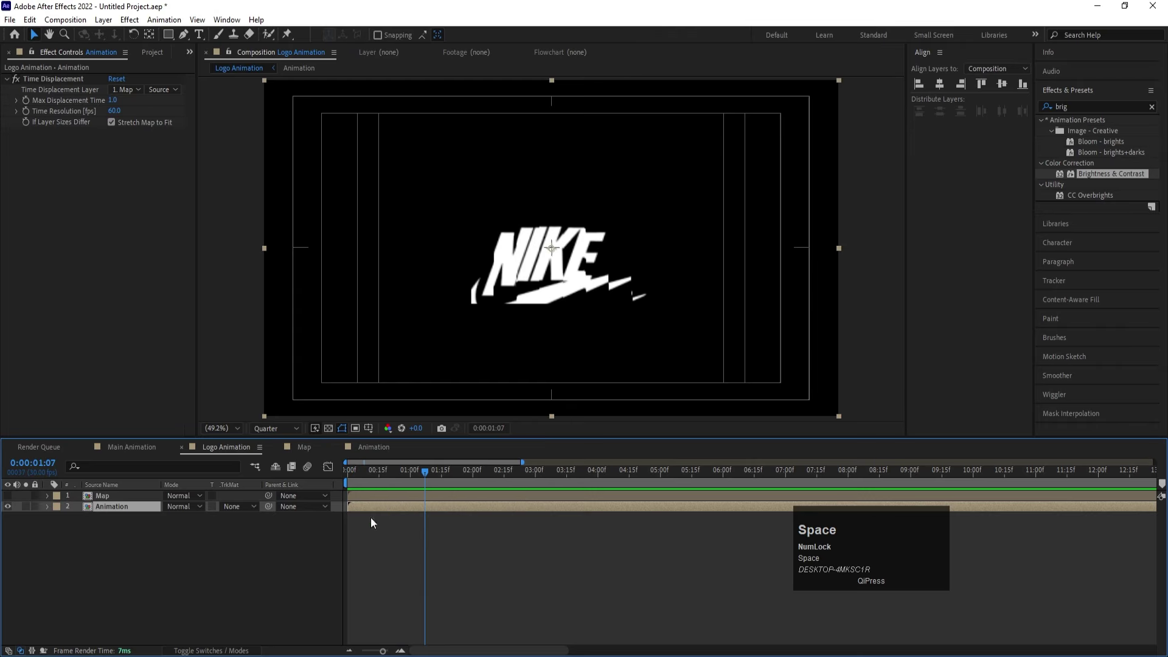
In the Map composition's adjustment layer, set the brightness to 104 and the Mosaic horizontal blocks to 50.
{"action": "left_click", "coordinate": [312, 446]}
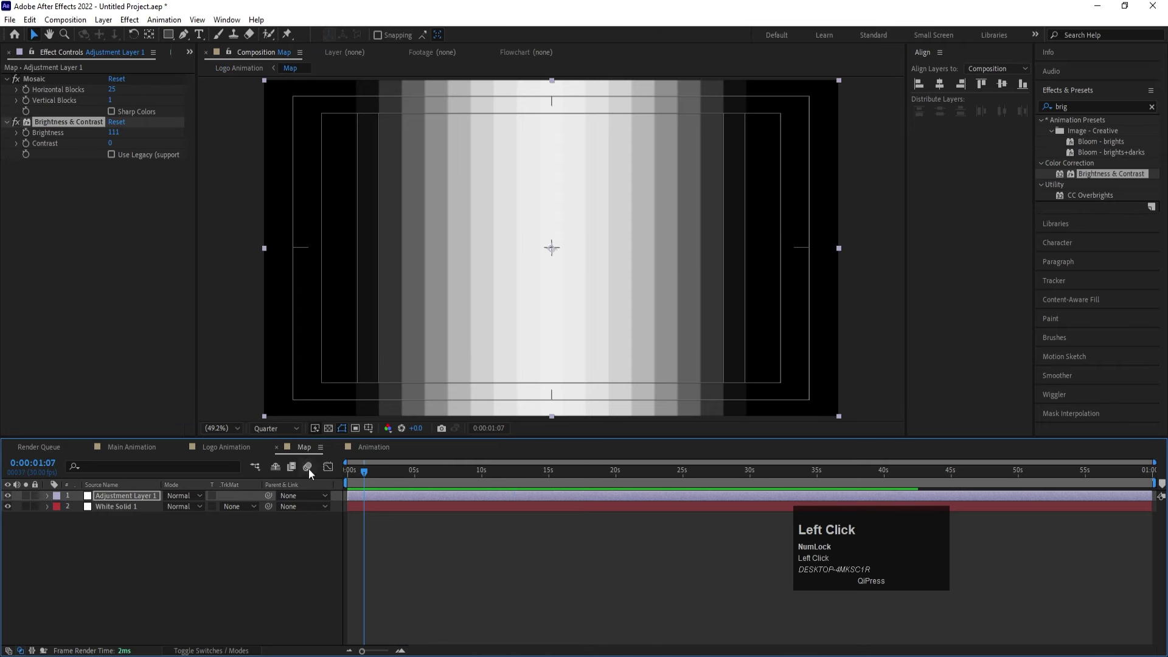
{"action": "left_click", "coordinate": [199, 518]}
{"action": "left_click", "coordinate": [133, 496]}
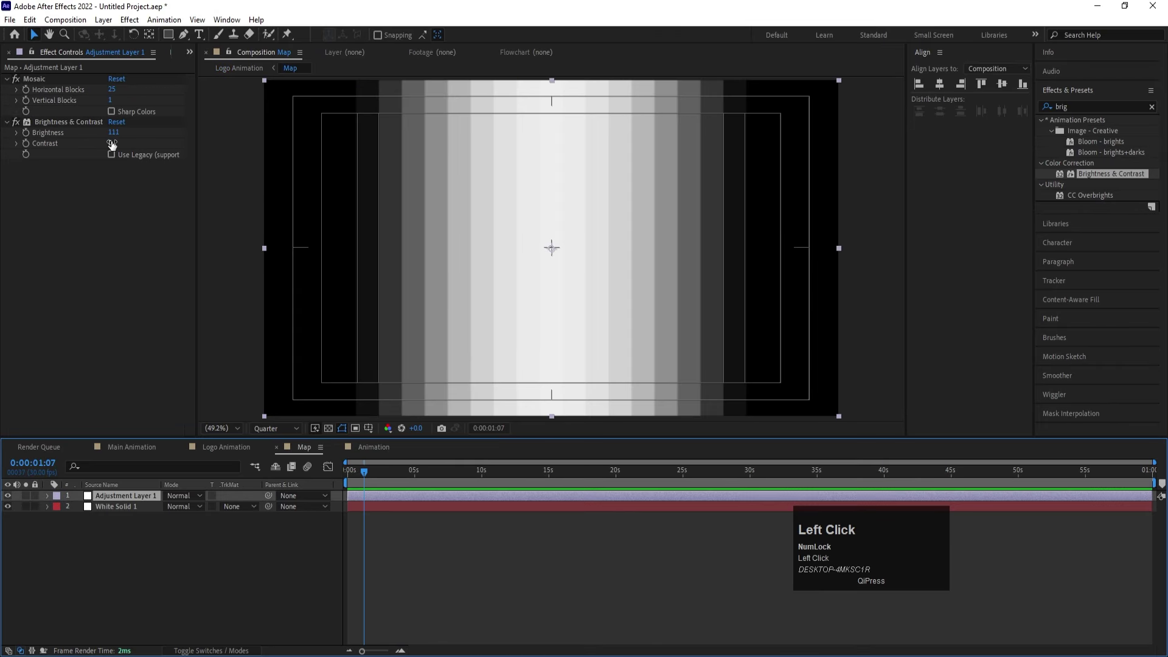
{"action": "left_click_drag", "start_coordinate": [114, 132], "coordinate": [110, 134]}
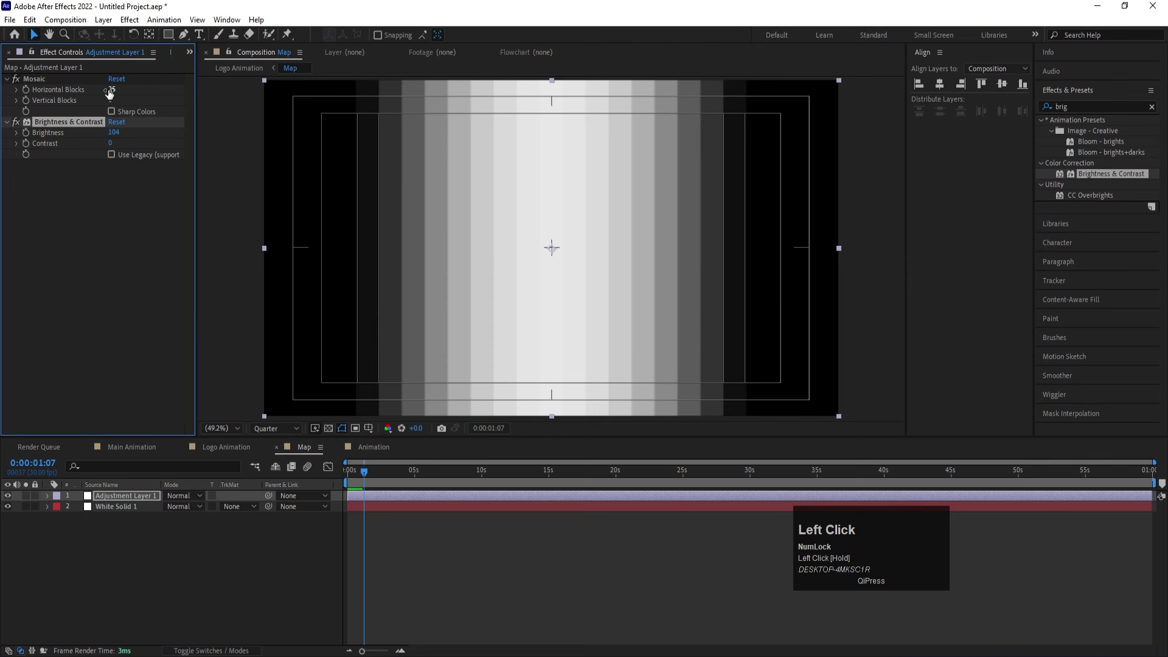
{"action": "left_click_drag", "start_coordinate": [110, 91], "coordinate": [123, 90]}
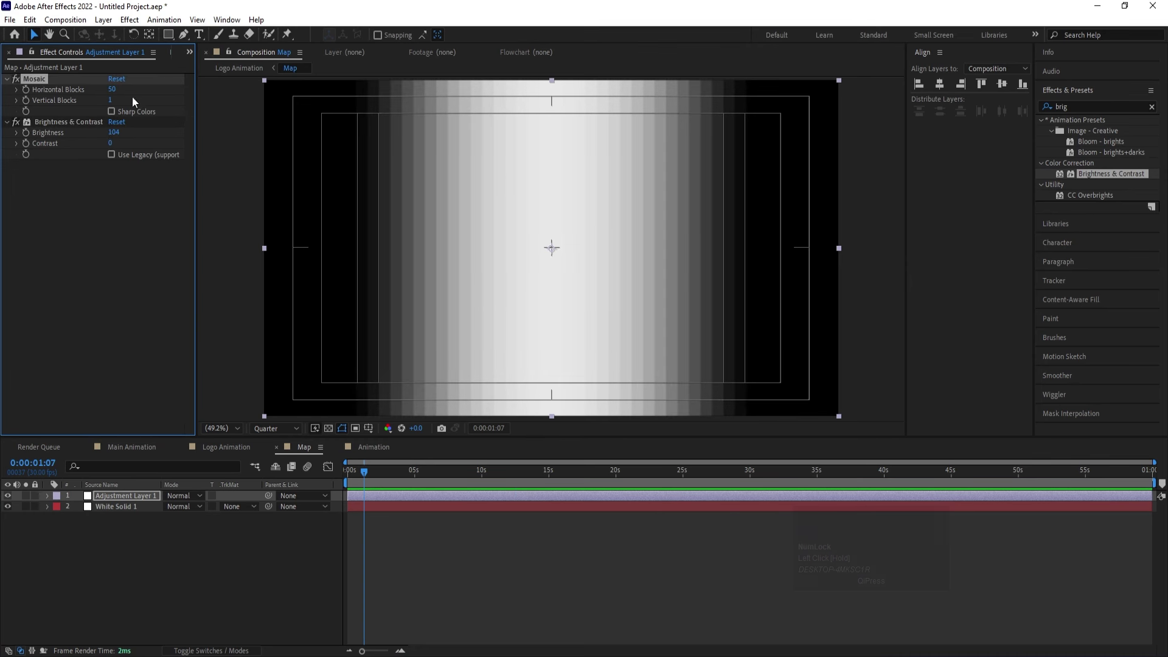
Narrow the Map composition's radial ramp by moving its end point to about 1474, 526, and raise the adjustment layer's brightness to 116.
{"action": "left_click", "coordinate": [111, 508]}
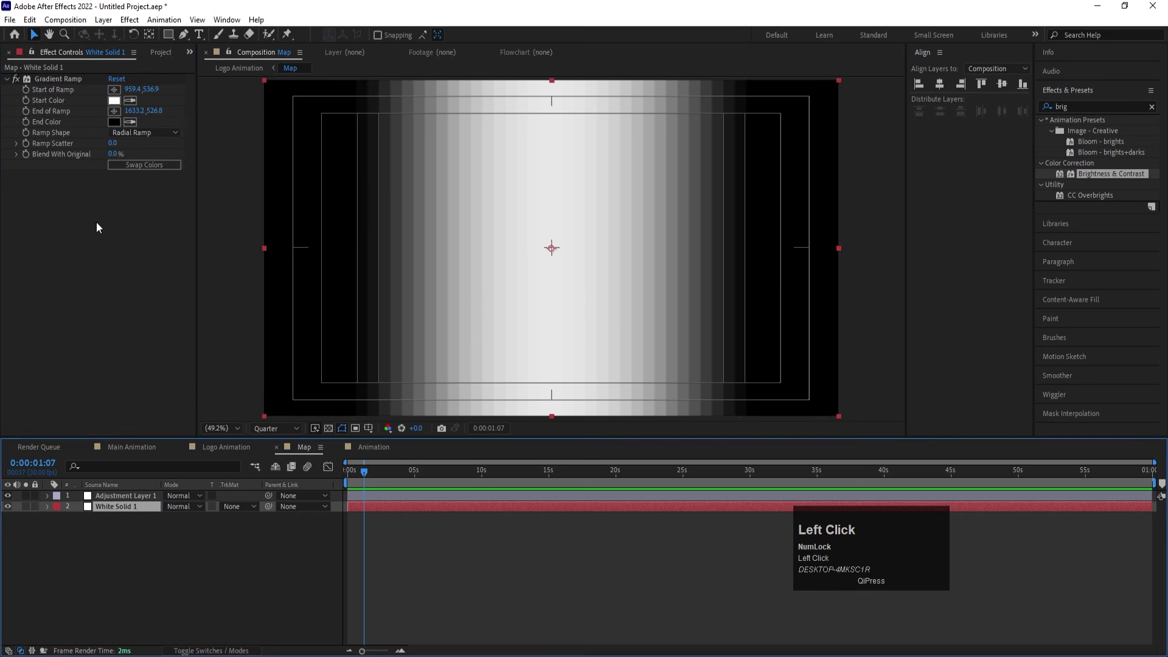
{"action": "left_click_drag", "start_coordinate": [138, 113], "coordinate": [82, 119]}
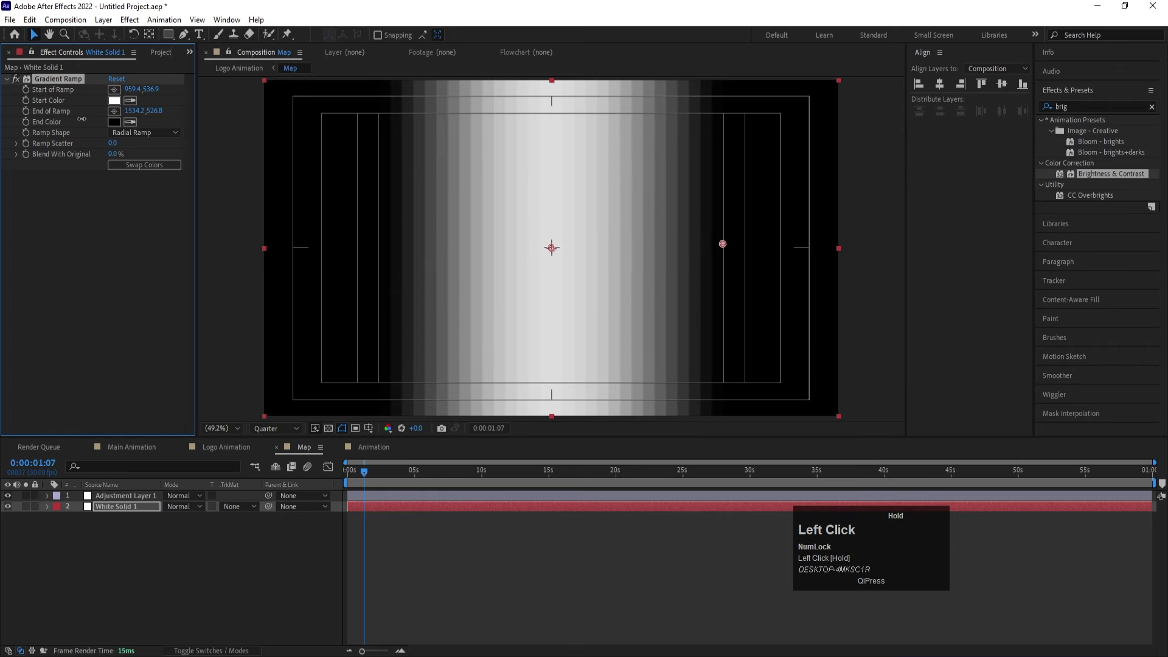
{"action": "left_click_drag", "start_coordinate": [723, 244], "coordinate": [708, 246]}
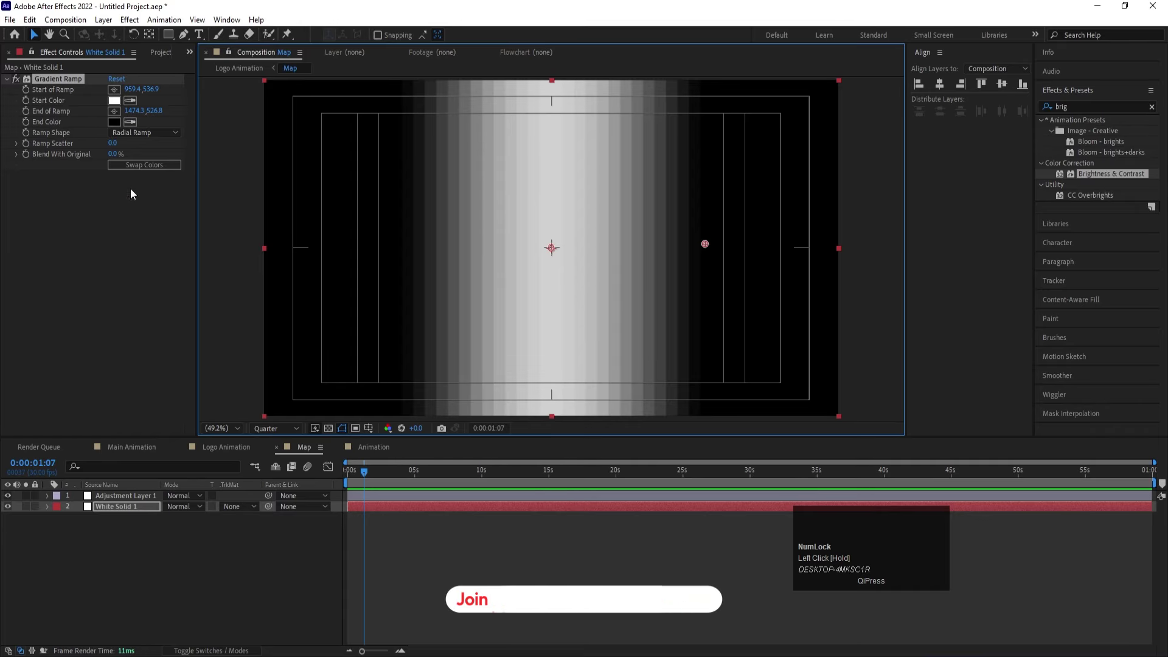
{"action": "left_click", "coordinate": [126, 496]}
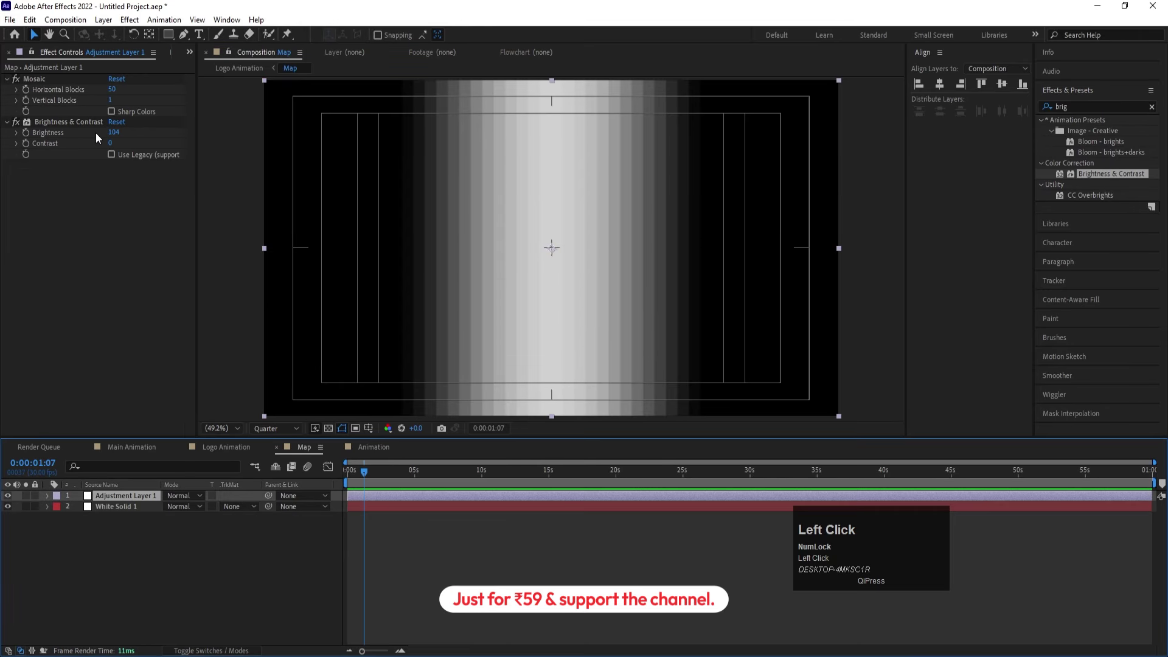
{"action": "left_click_drag", "start_coordinate": [113, 132], "coordinate": [131, 132]}
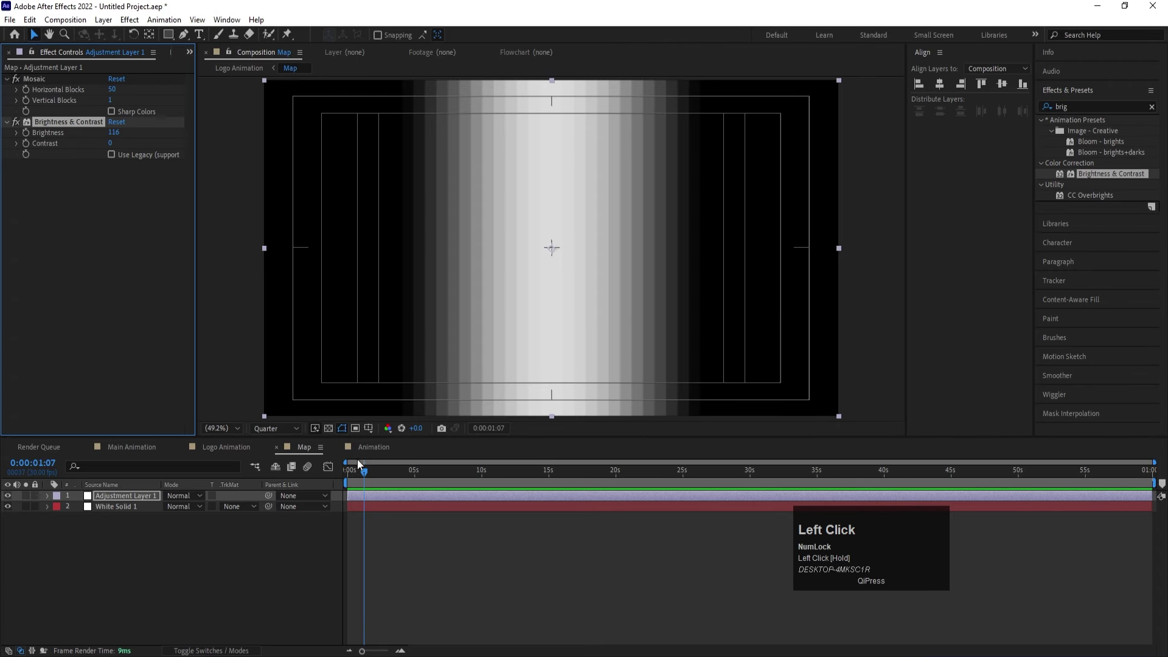
Return to the Logo Animation composition and play back the reveal with the narrowed map.
{"action": "left_click", "coordinate": [363, 451]}
{"action": "left_click", "coordinate": [231, 448]}
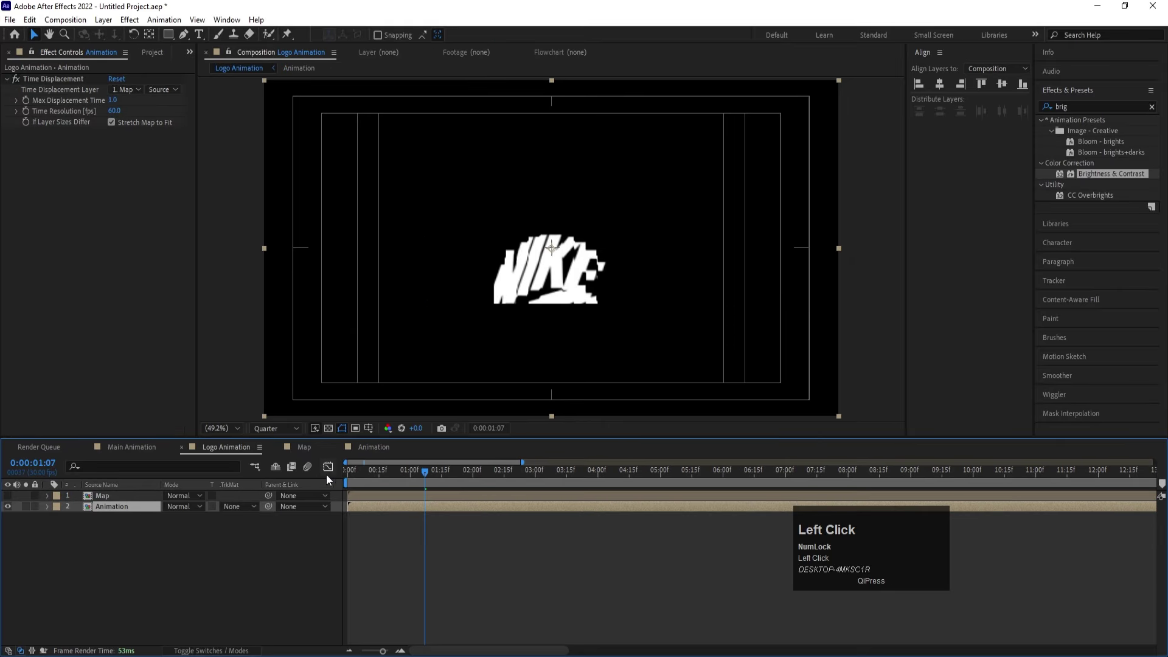
{"action": "key", "text": "space"}
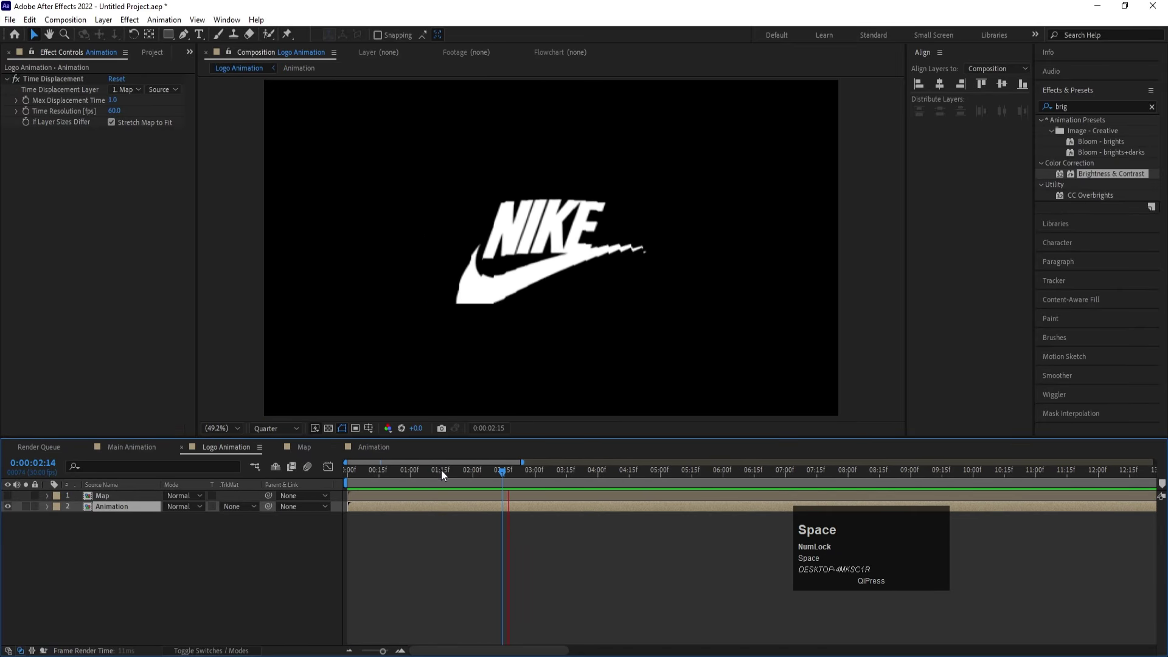
Pre-compose the Map and Animation layers together into a new composition named Animation 01.
{"action": "left_click", "coordinate": [155, 537]}
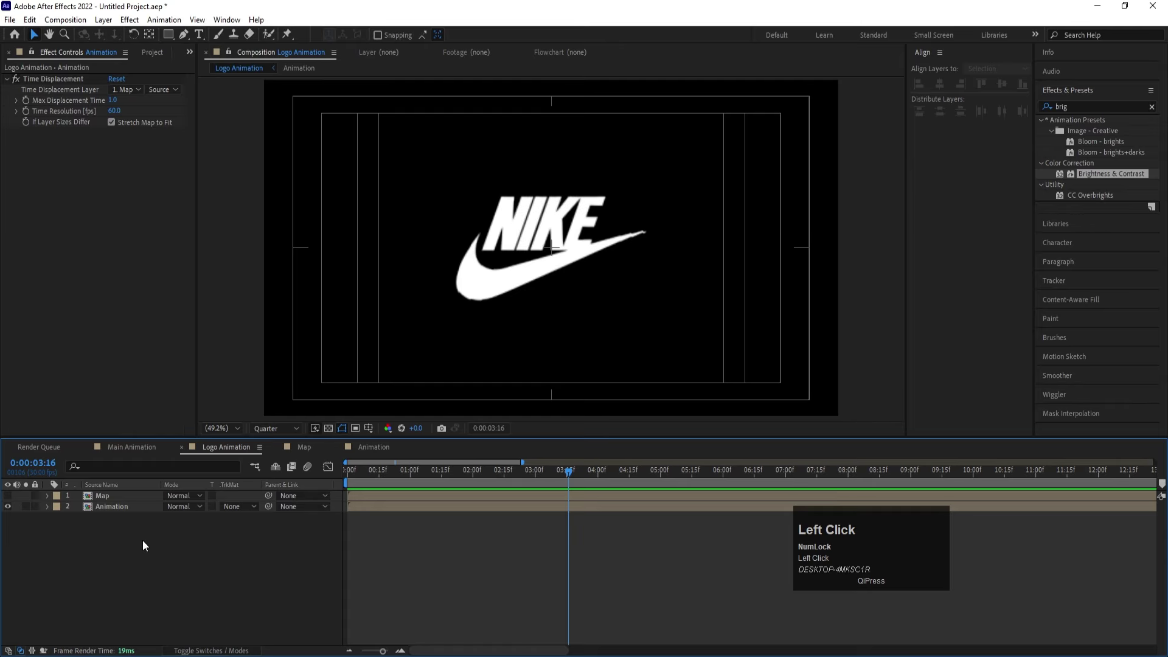
{"action": "left_click_drag", "start_coordinate": [143, 540], "coordinate": [88, 484]}
{"action": "key", "text": "ctrl+shift+c"}
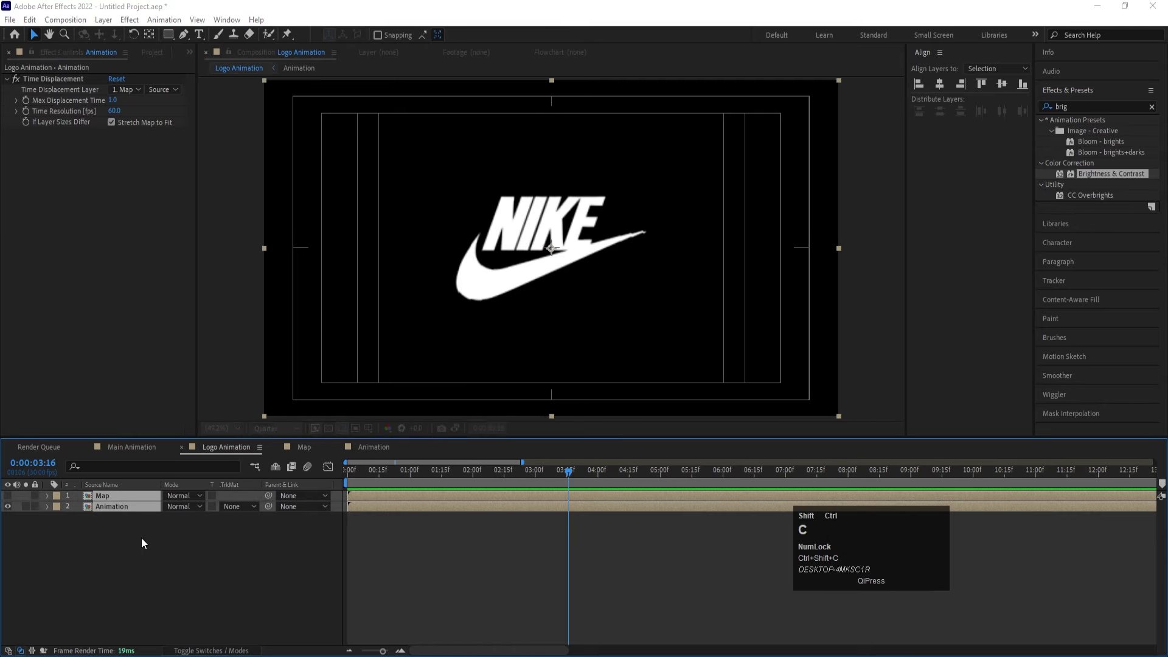
{"action": "type", "text": "R"}
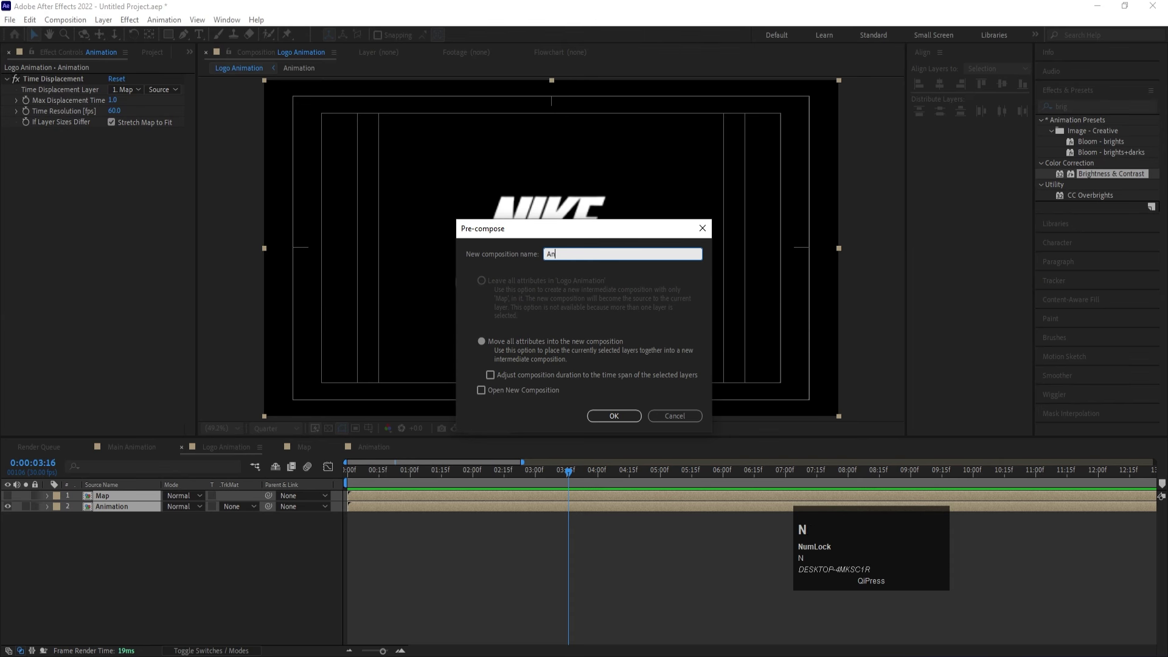
{"action": "type", "text": "nimation 01"}
{"action": "key", "text": "Return"}
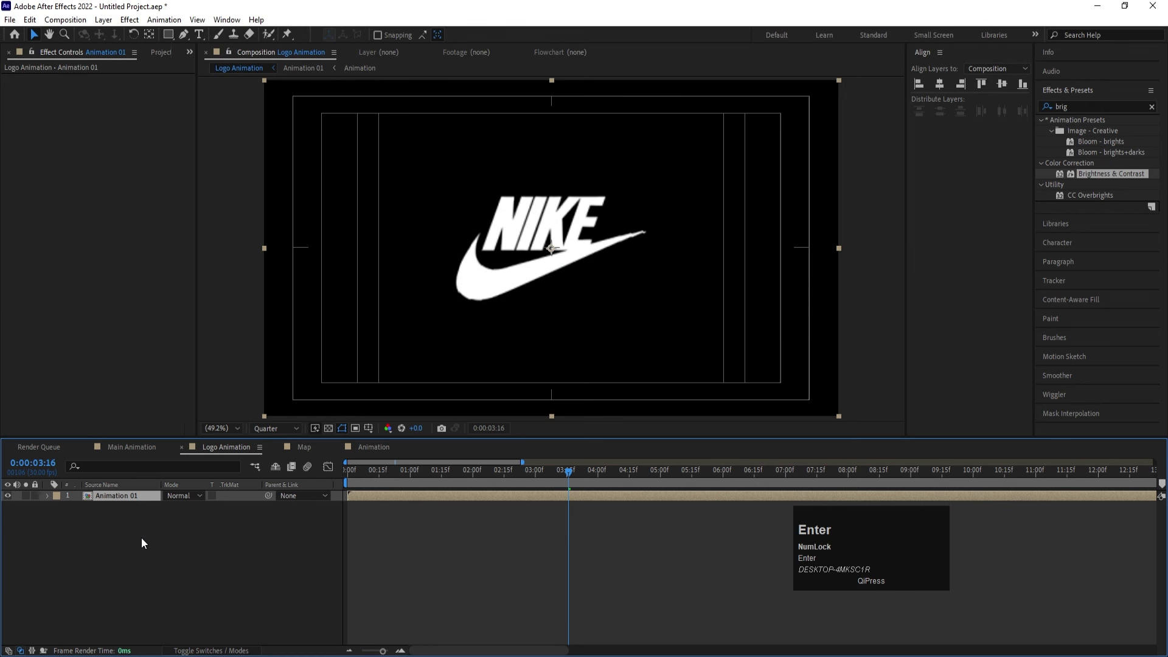
Duplicate the Animation 01 layer four times to make five stacked copies.
{"action": "left_click", "coordinate": [141, 538]}
{"action": "left_click", "coordinate": [108, 500]}
{"action": "key", "text": "ctrl+d"}
{"action": "key", "text": "ctrl+d"}
{"action": "key", "text": "ctrl+d"}
{"action": "key", "text": "ctrl+d"}
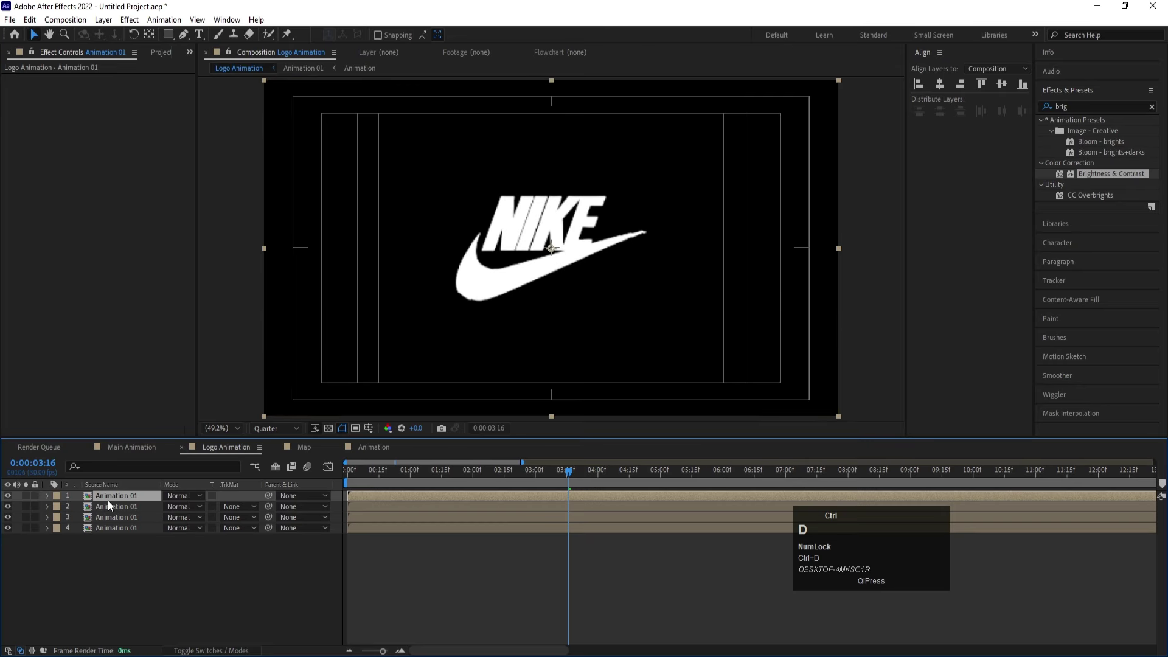
{"action": "left_click", "coordinate": [144, 578]}
Shift layer 4 so it starts at 0:00:00:10 and layer 3 so it starts at 0:00:00:20.
{"action": "left_click_drag", "start_coordinate": [377, 468], "coordinate": [308, 470]}
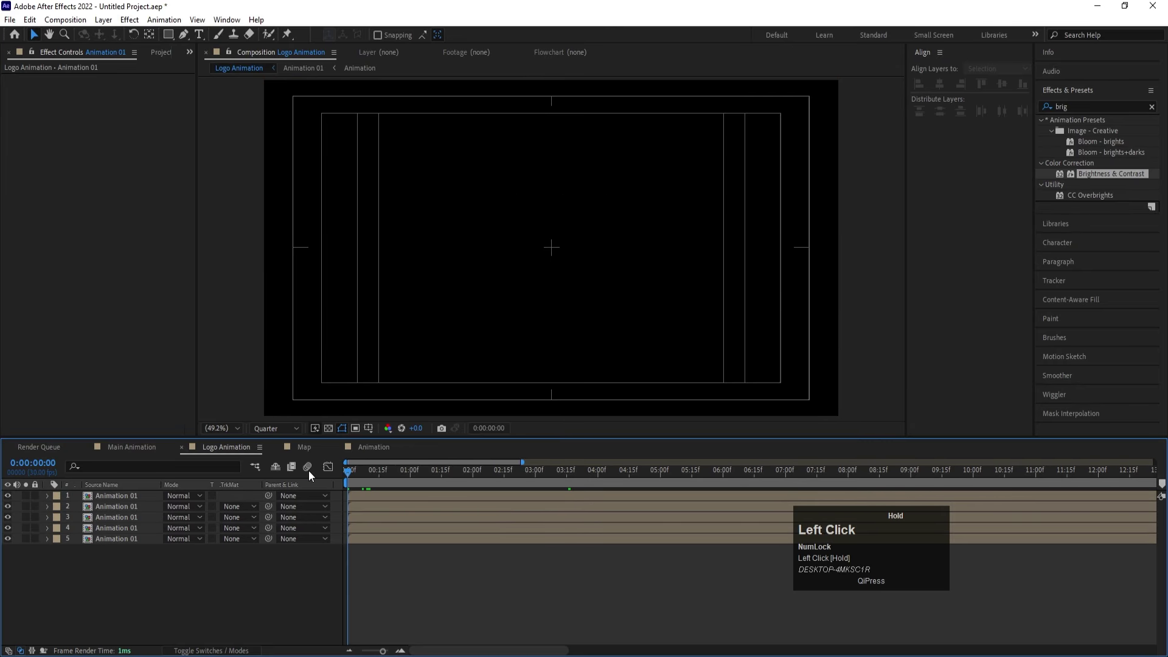
{"action": "key", "text": "equal"}
{"action": "key", "text": "equal"}
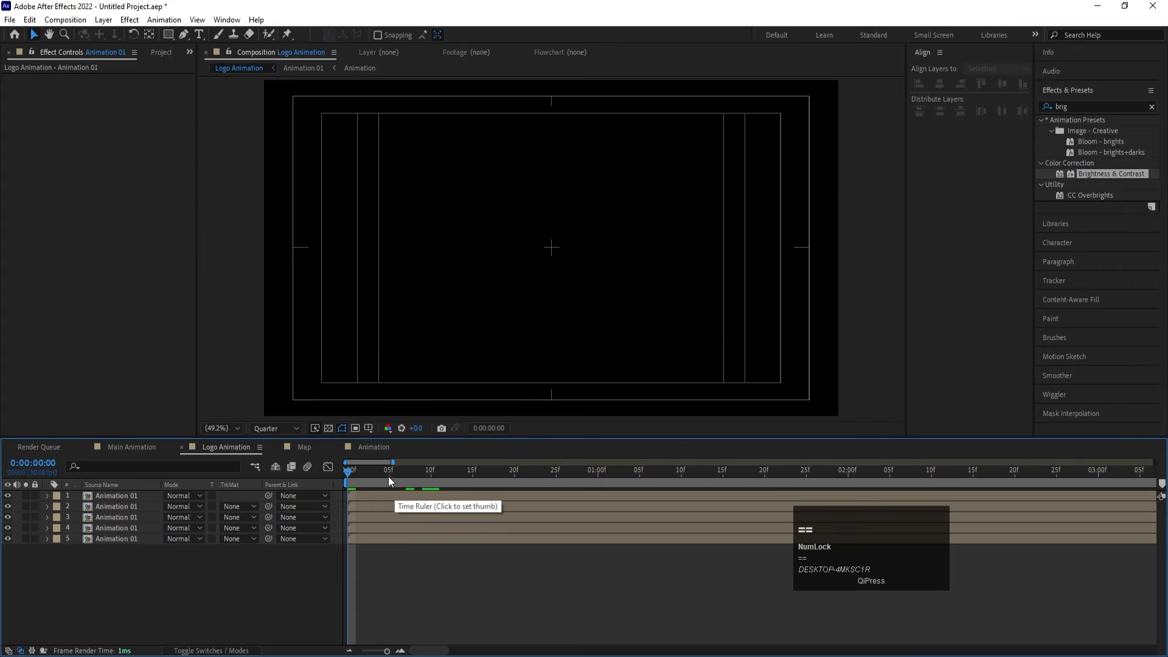
{"action": "left_click_drag", "start_coordinate": [389, 472], "coordinate": [429, 477]}
{"action": "key", "text": "minus"}
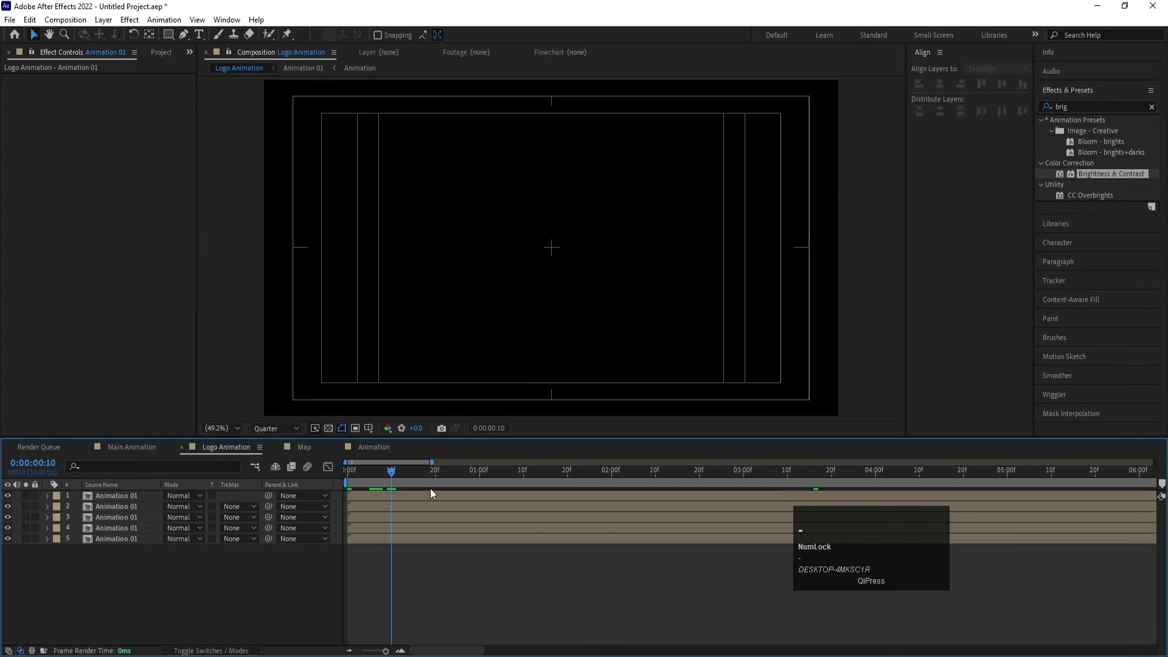
{"action": "left_click", "coordinate": [390, 527]}
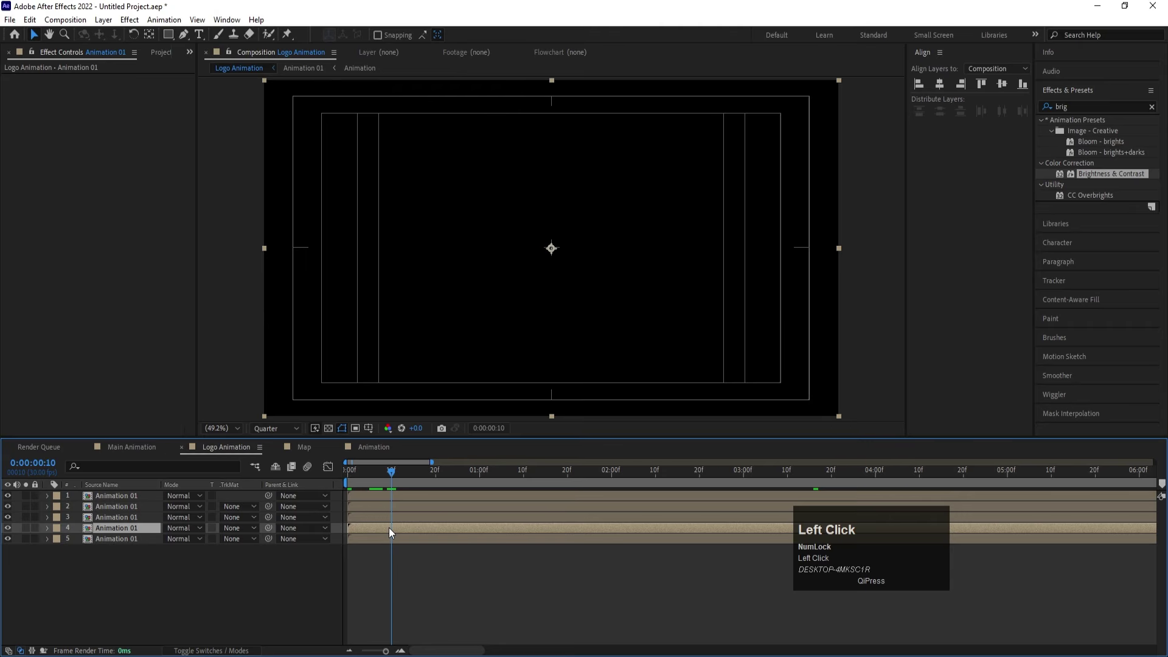
{"action": "key", "text": "alt+bracketleft"}
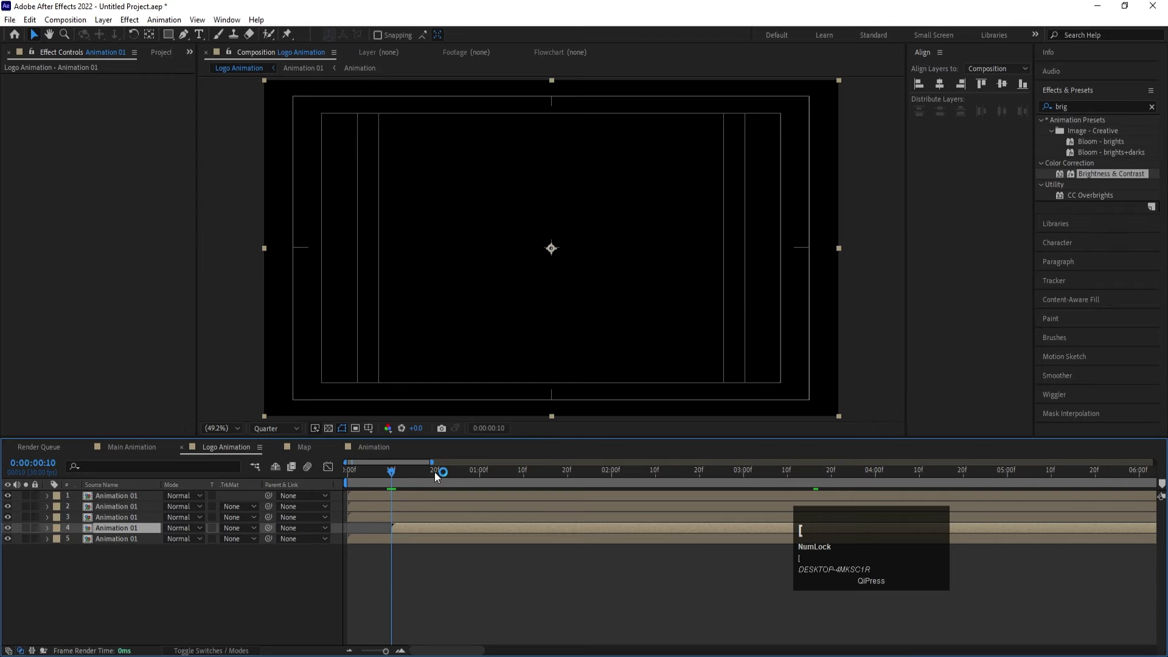
{"action": "left_click", "coordinate": [436, 470]}
{"action": "left_click", "coordinate": [433, 517]}
{"action": "key", "text": "alt+bracketleft"}
Shift layer 2 so it starts at 0:00:01:00 and layer 1 so it starts at 0:00:01:10.
{"action": "left_click", "coordinate": [481, 472]}
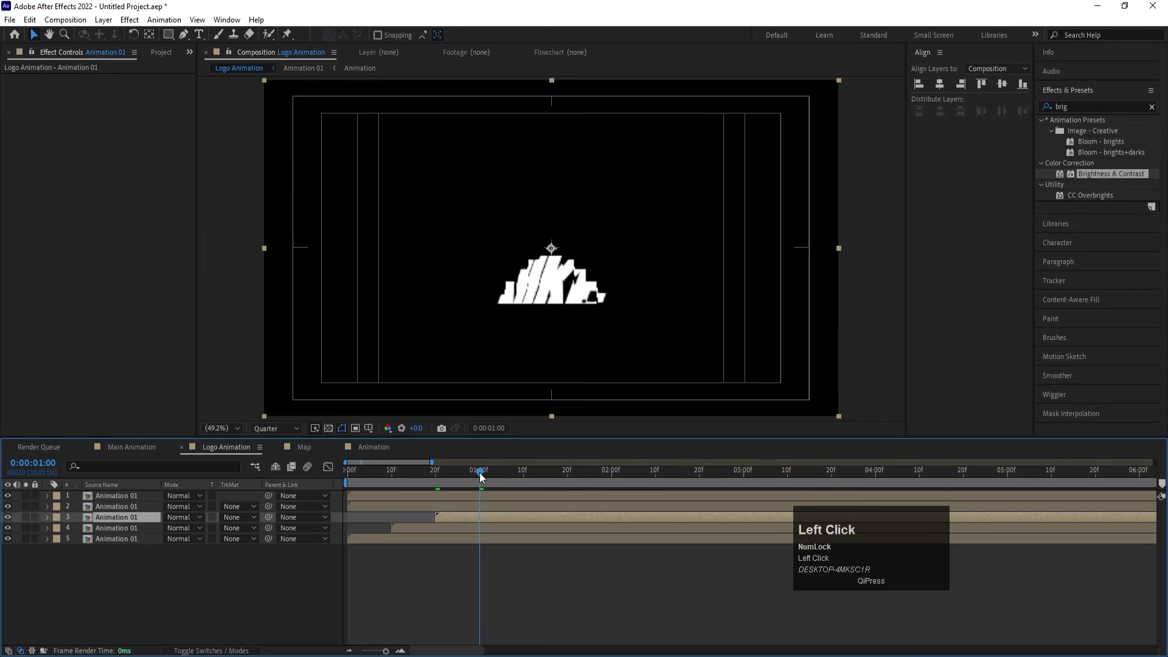
{"action": "left_click", "coordinate": [484, 506]}
{"action": "key", "text": "alt+bracketleft"}
{"action": "left_click", "coordinate": [522, 473]}
{"action": "left_click", "coordinate": [524, 494]}
{"action": "key", "text": "alt+bracketleft"}
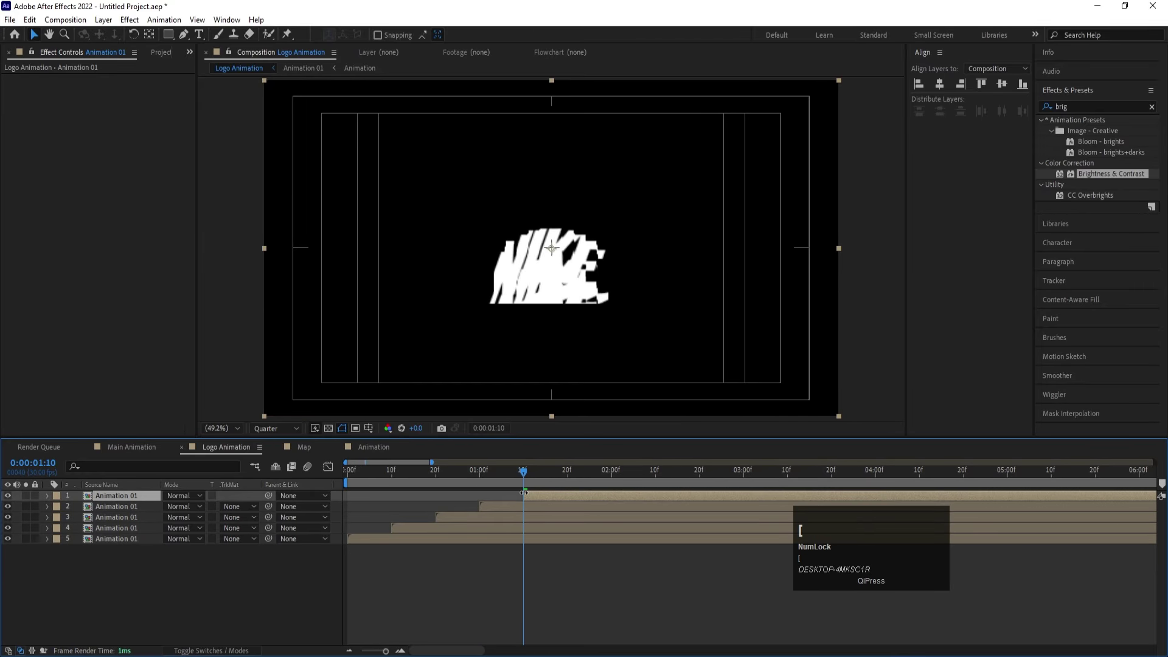
Apply the Fill effect to the bottom Animation 01 layer, keeping its default red color.
{"action": "left_click", "coordinate": [148, 538]}
{"action": "left_click", "coordinate": [1077, 99]}
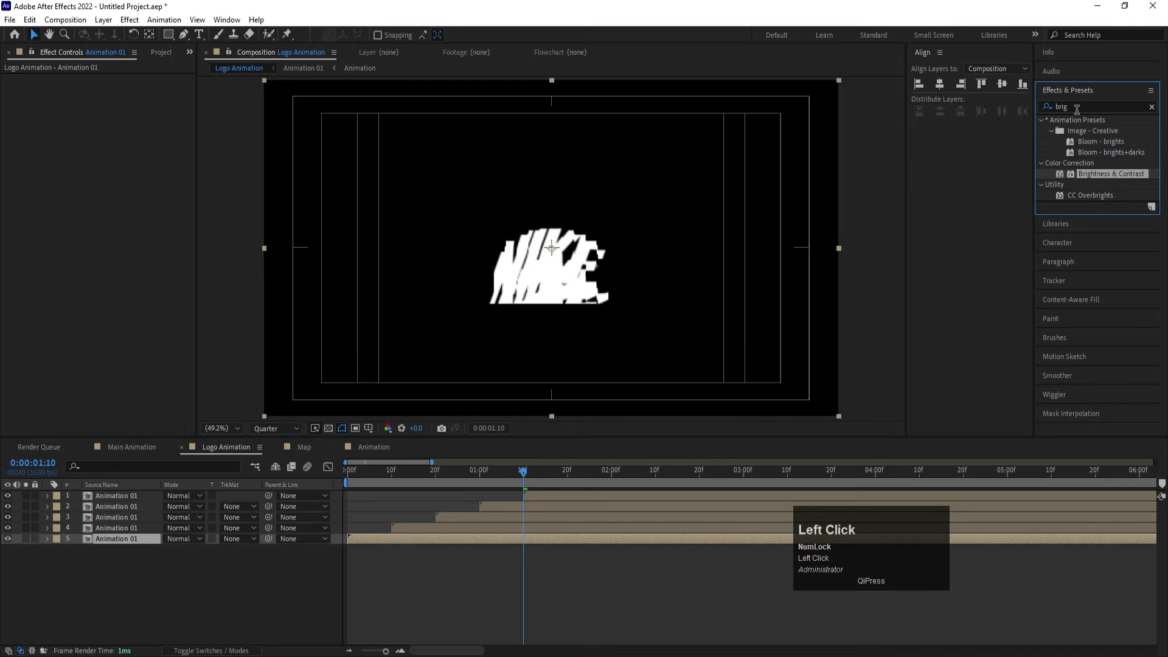
{"action": "left_click", "coordinate": [1077, 107]}
{"action": "type", "text": "fill"}
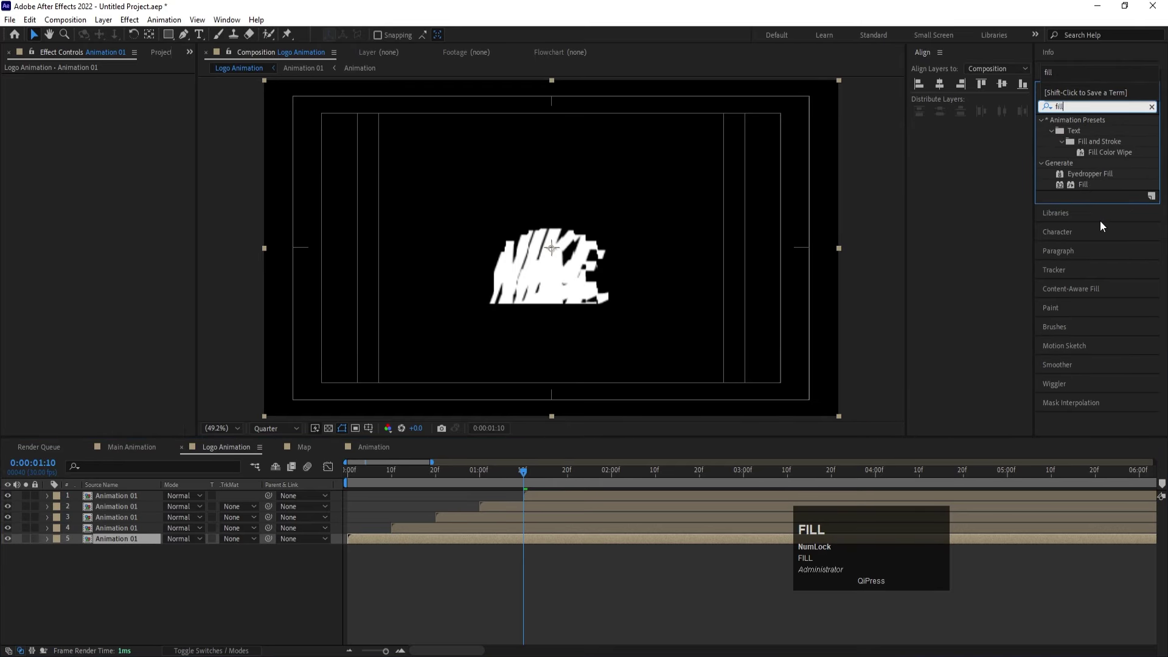
{"action": "double_click", "coordinate": [1081, 185]}
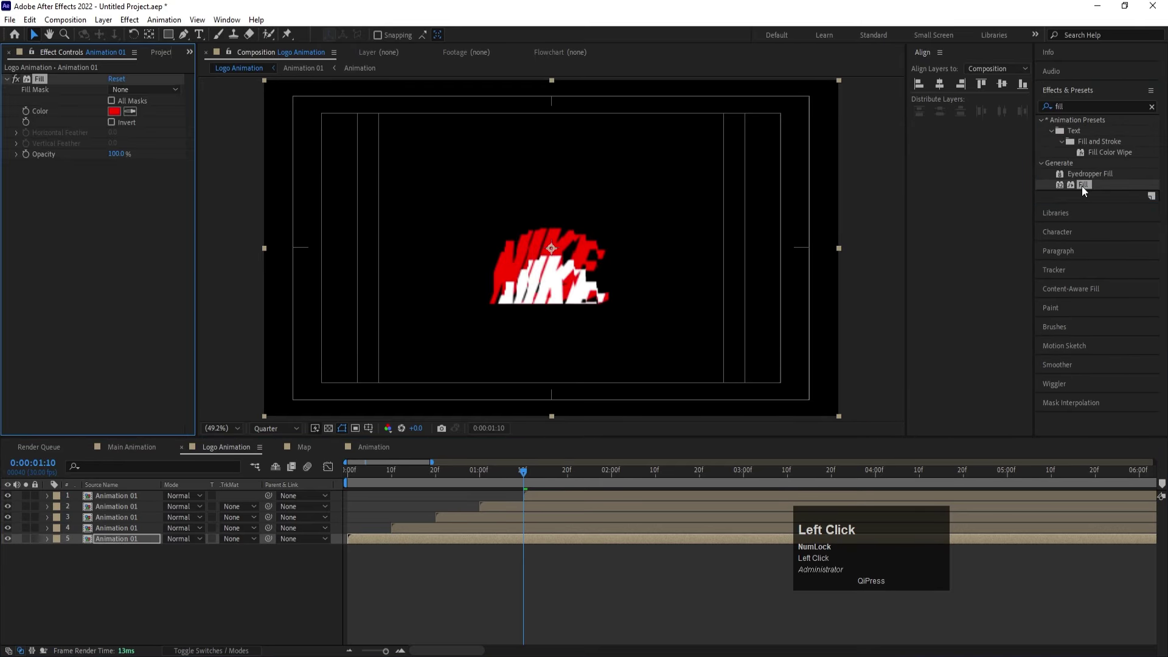
Apply the Fill effect to layer 4 and set its color to light pink FFA8A8.
{"action": "left_click", "coordinate": [456, 519]}
{"action": "left_click", "coordinate": [435, 528]}
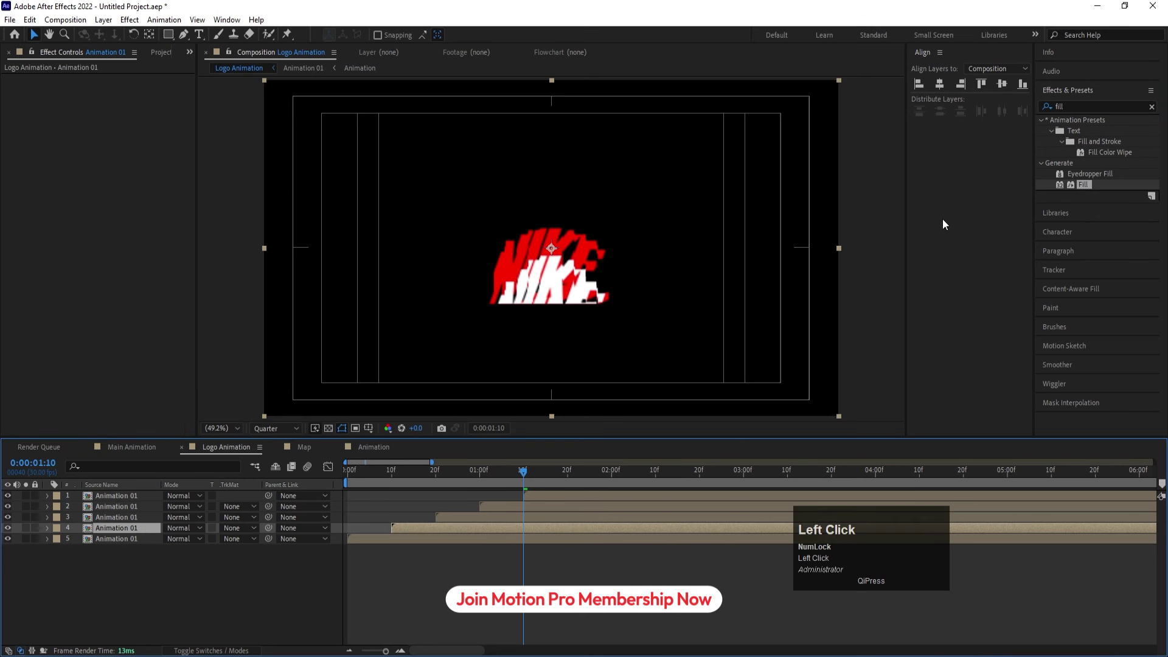
{"action": "double_click", "coordinate": [1083, 185]}
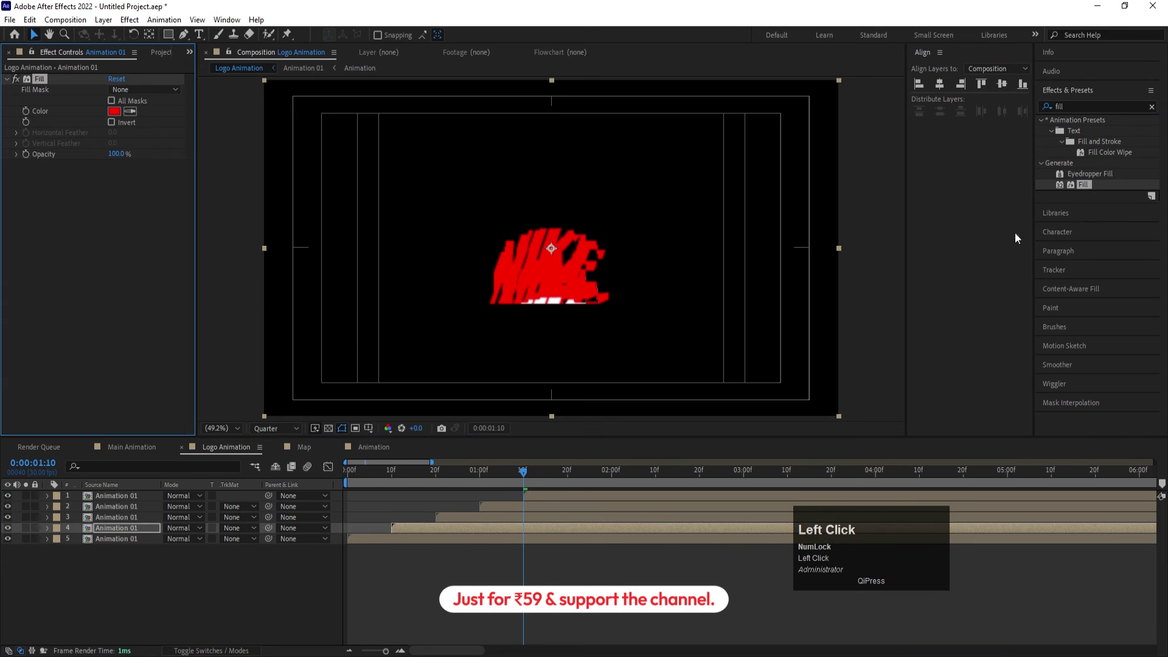
{"action": "left_click", "coordinate": [114, 111]}
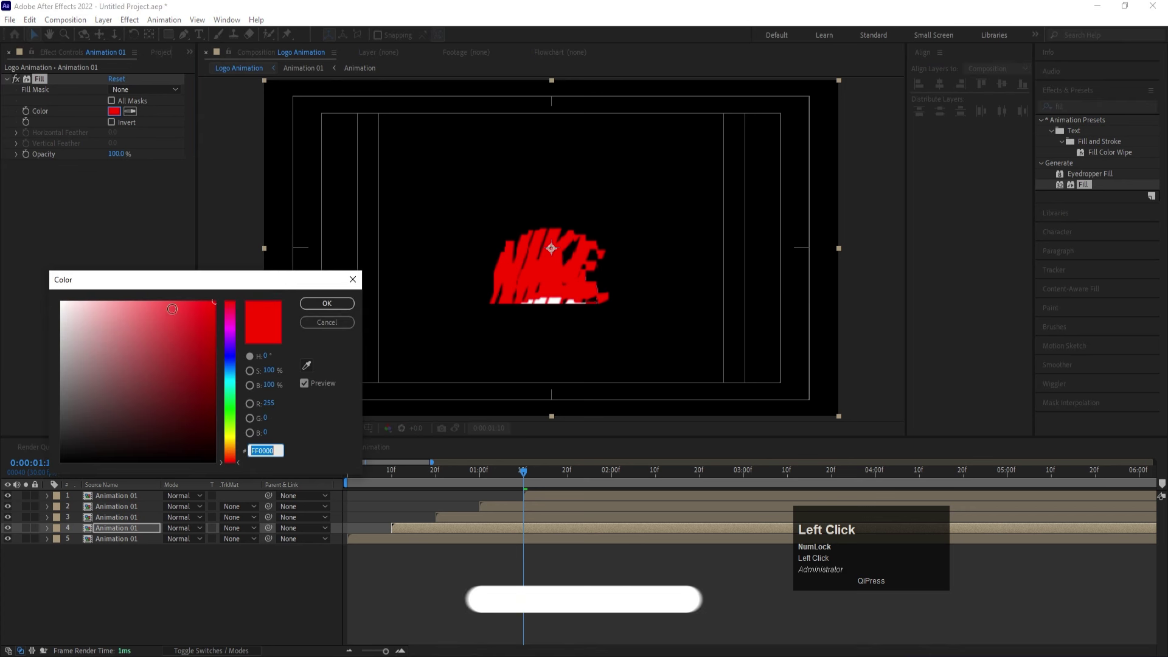
{"action": "left_click_drag", "start_coordinate": [188, 318], "coordinate": [122, 245]}
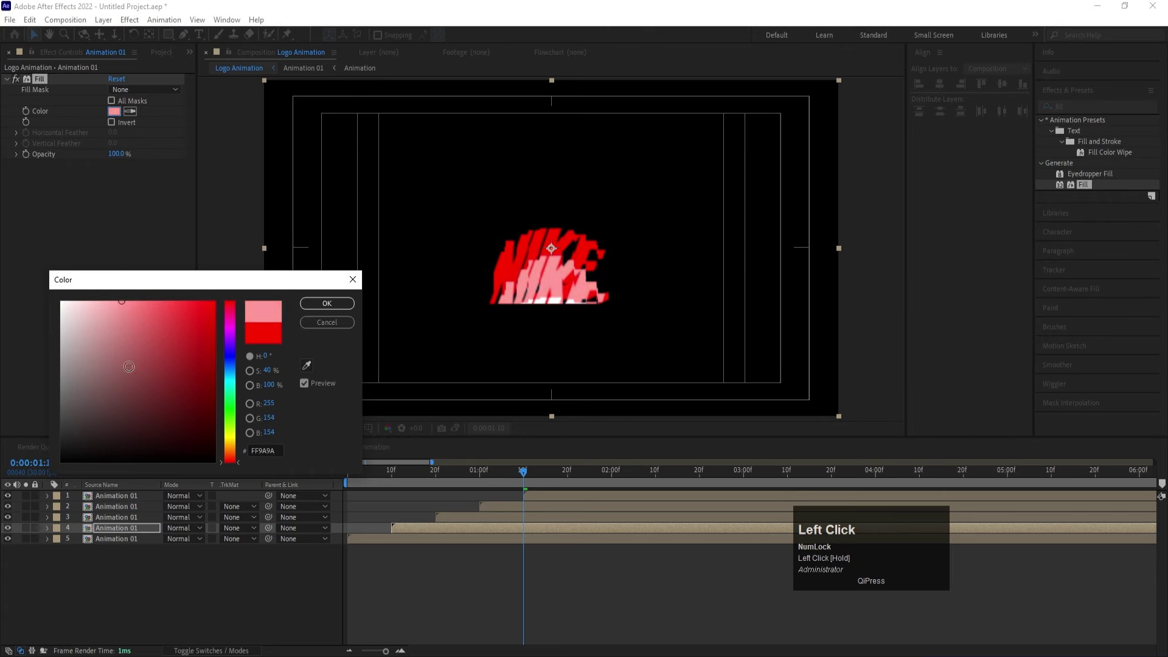
{"action": "left_click_drag", "start_coordinate": [120, 302], "coordinate": [113, 294]}
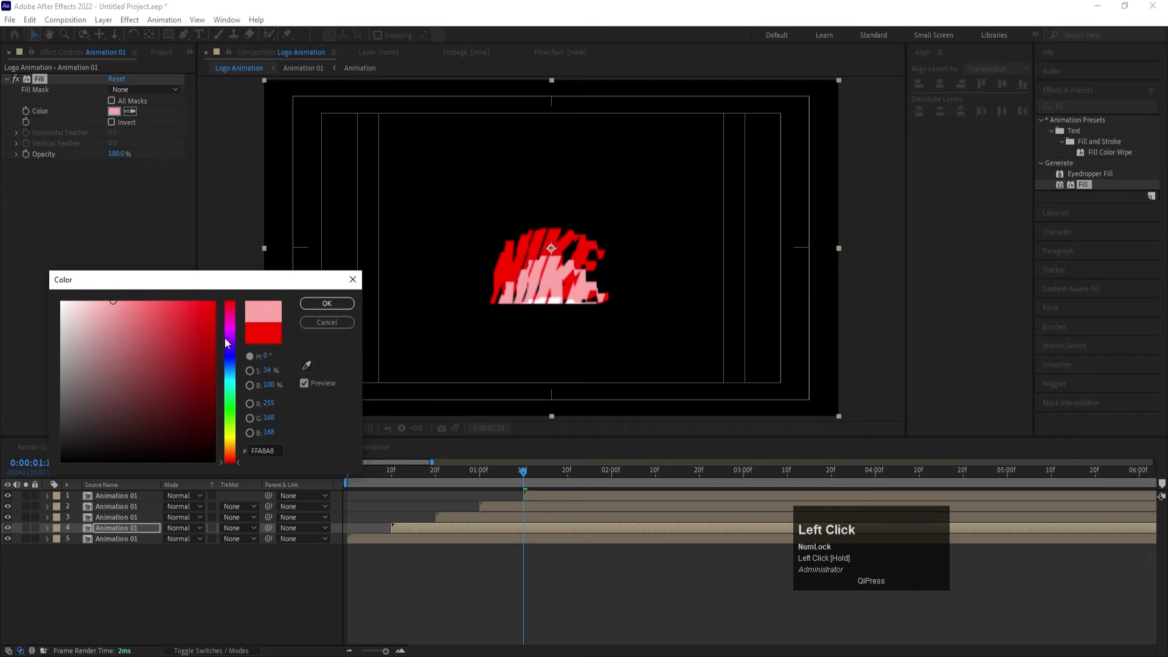
{"action": "key", "text": "Return"}
Play back the staggered colored layers from about 0:00:01:02.
{"action": "left_click", "coordinate": [445, 516]}
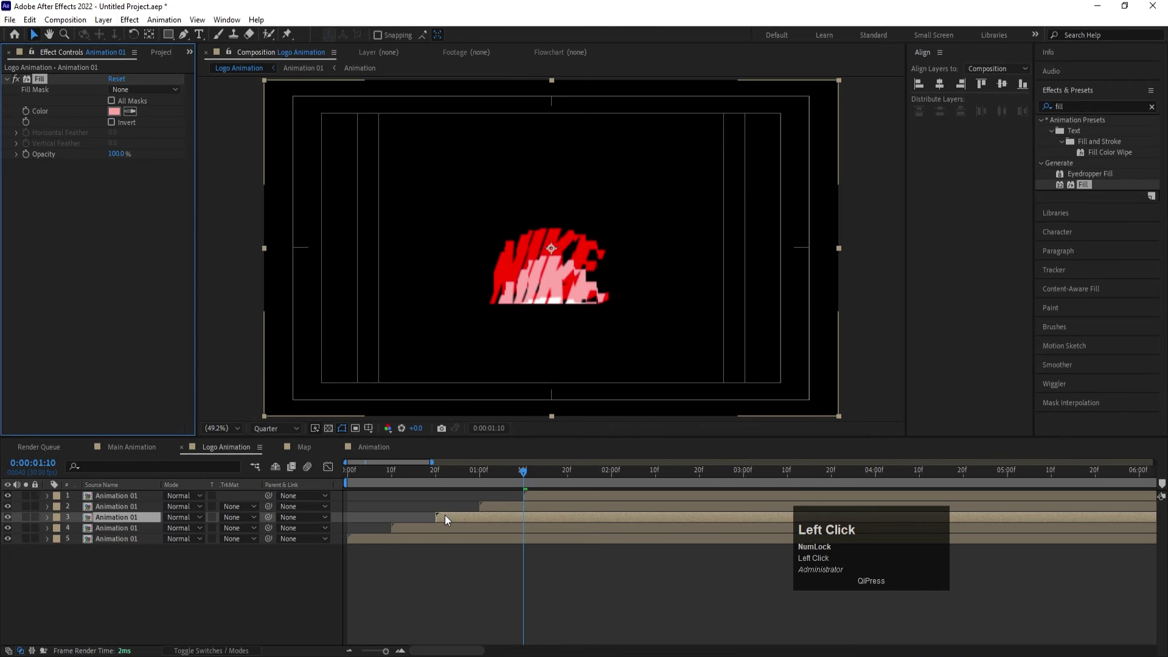
{"action": "left_click", "coordinate": [472, 473]}
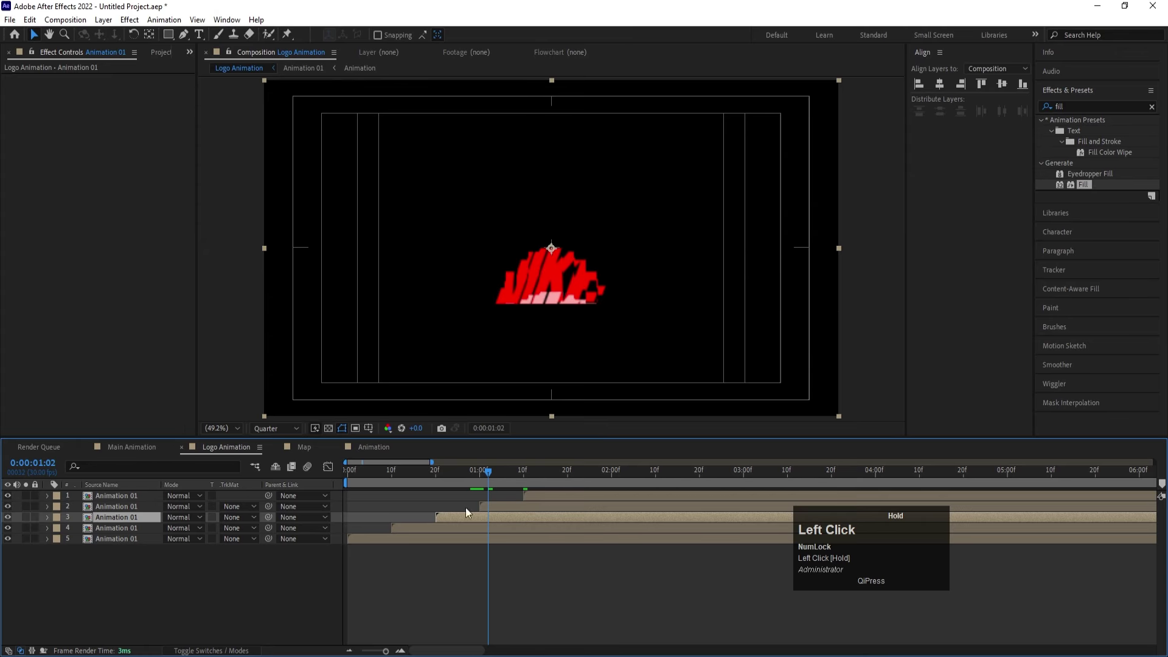
{"action": "key", "text": "space"}
Apply the Find Edges effect to layer 2 and preview the outlined logo.
{"action": "left_click", "coordinate": [506, 510]}
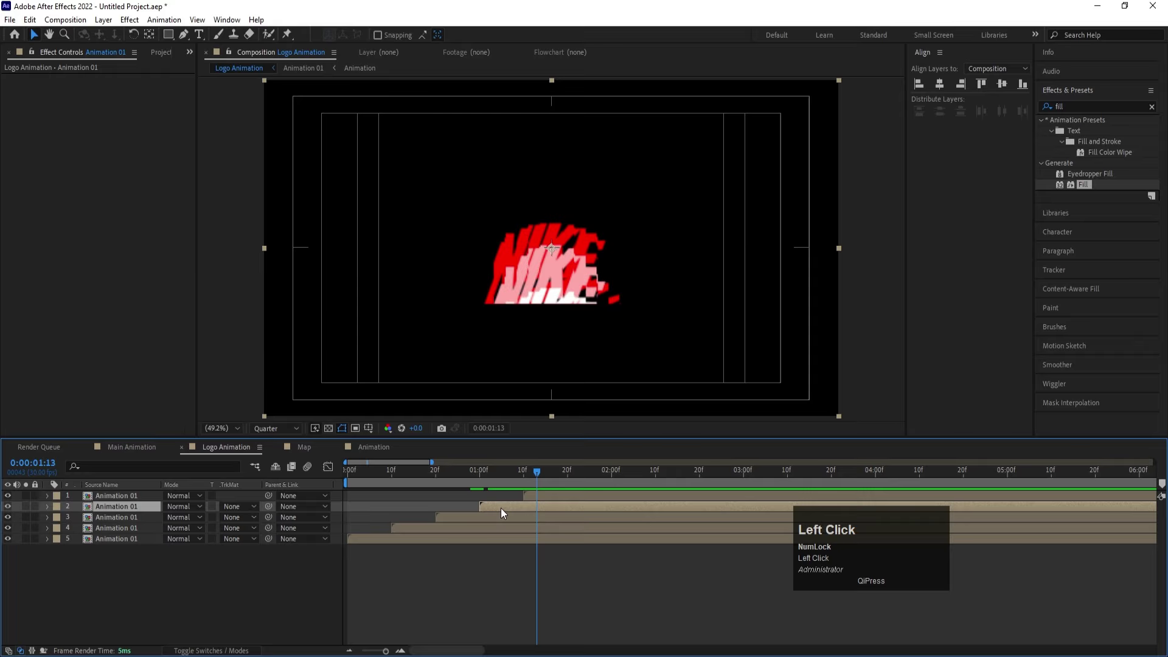
{"action": "left_click", "coordinate": [1072, 106]}
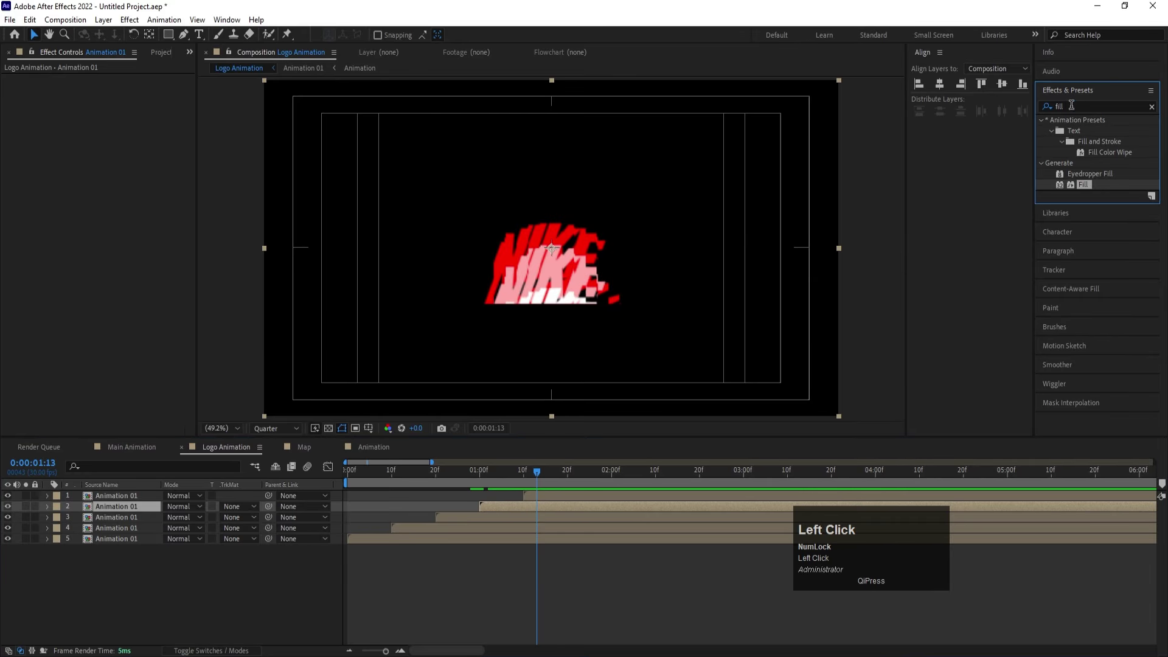
{"action": "type", "text": "fin"}
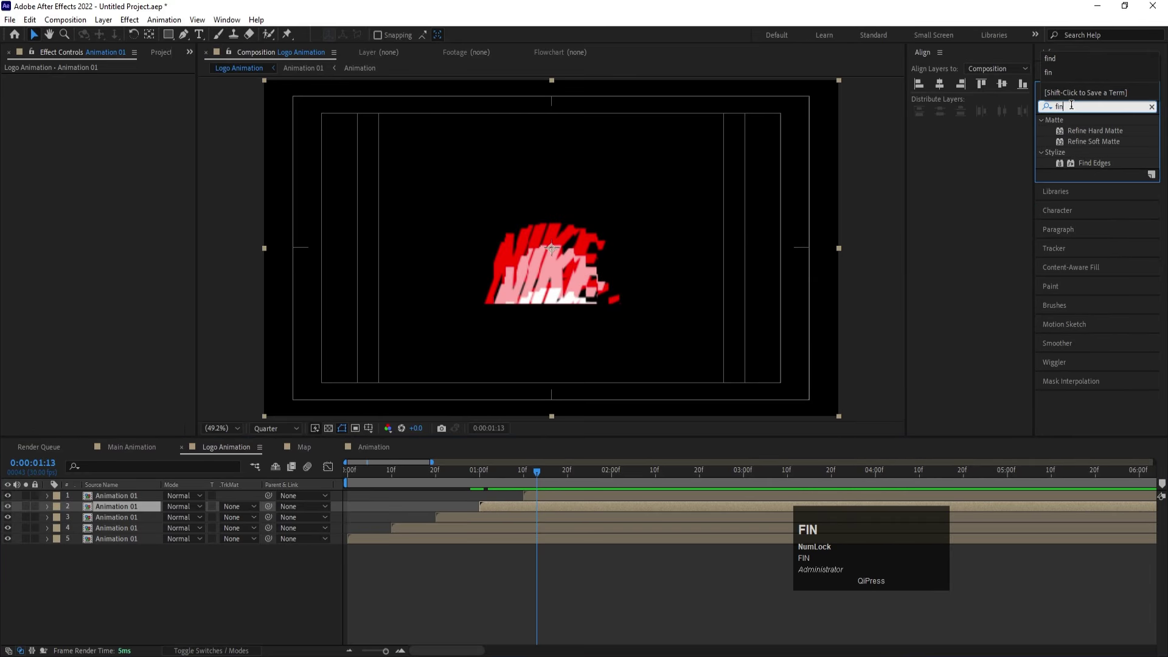
{"action": "double_click", "coordinate": [1090, 161]}
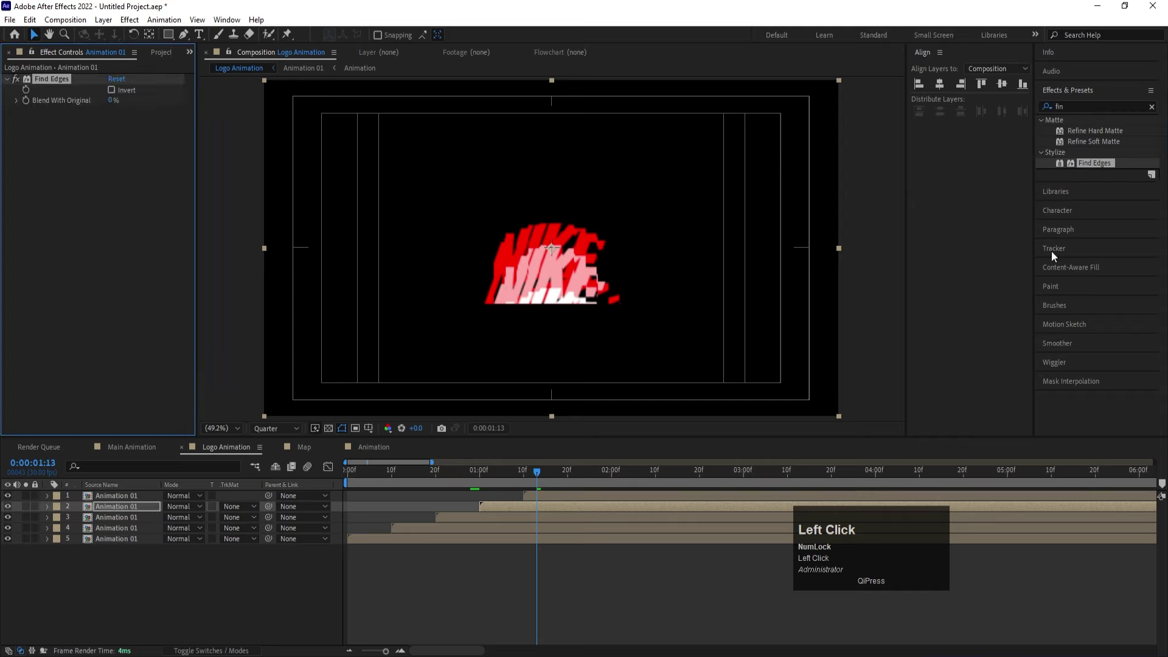
{"action": "key", "text": "space"}
{"action": "key", "text": "space"}
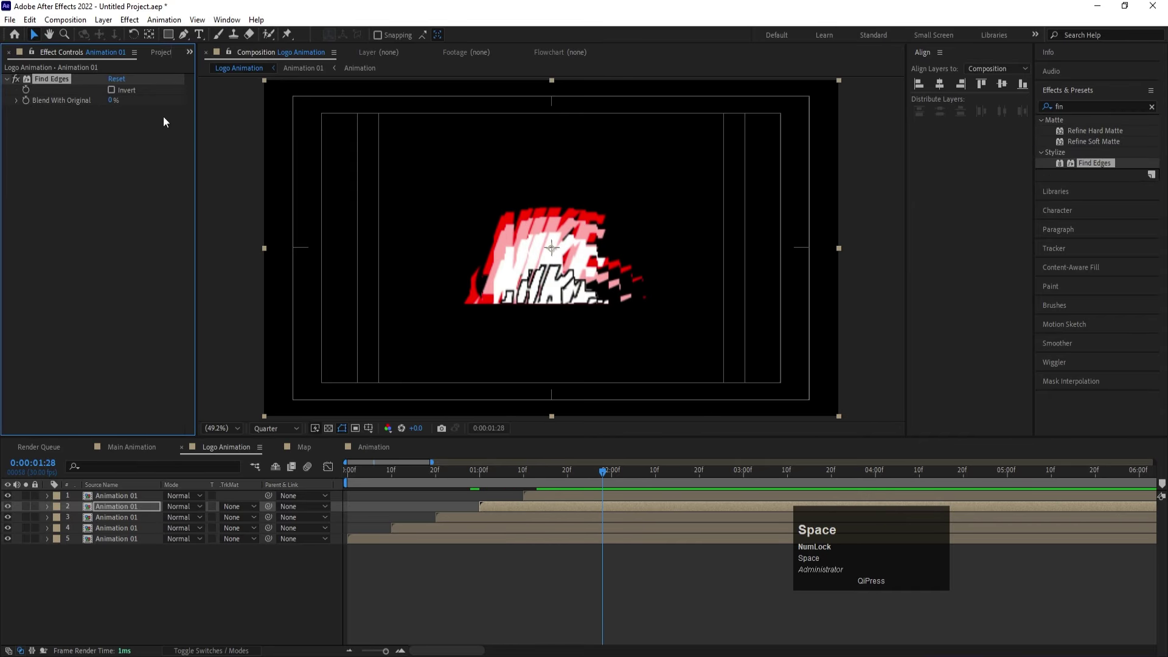
Invert the Find Edges effect on layer 2 and play back the result.
{"action": "left_click", "coordinate": [111, 90]}
{"action": "key", "text": "space"}
{"action": "key", "text": "space"}
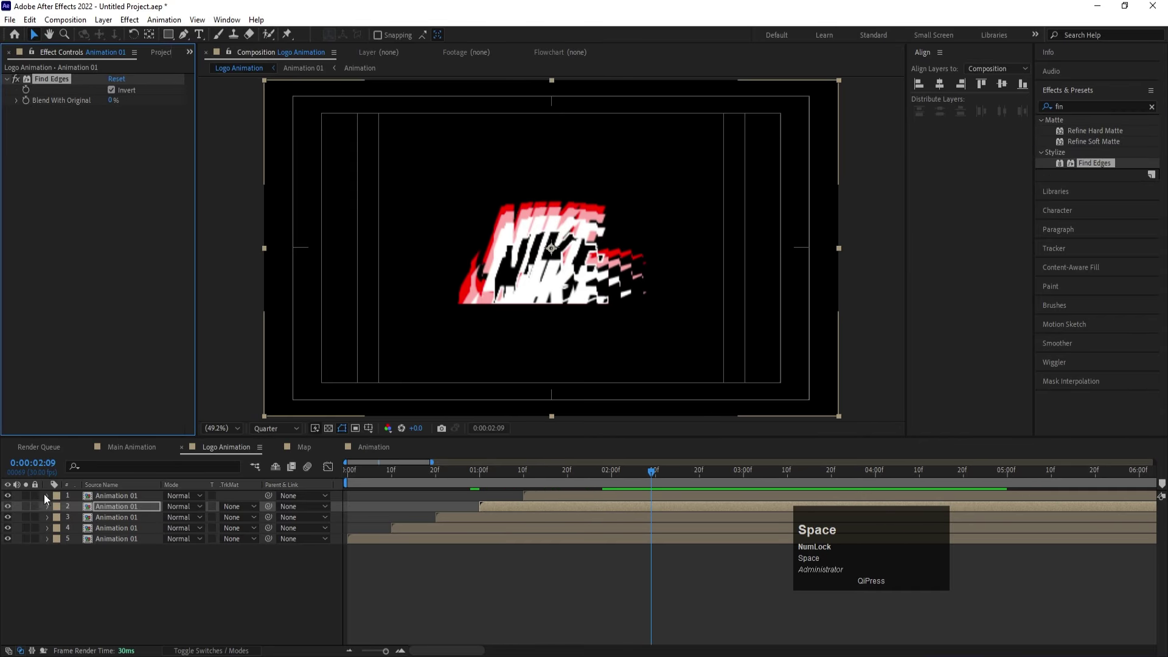
Set the preview resolution to Full and play back Logo Animation from the start.
{"action": "left_click", "coordinate": [106, 496]}
{"action": "key", "text": "space"}
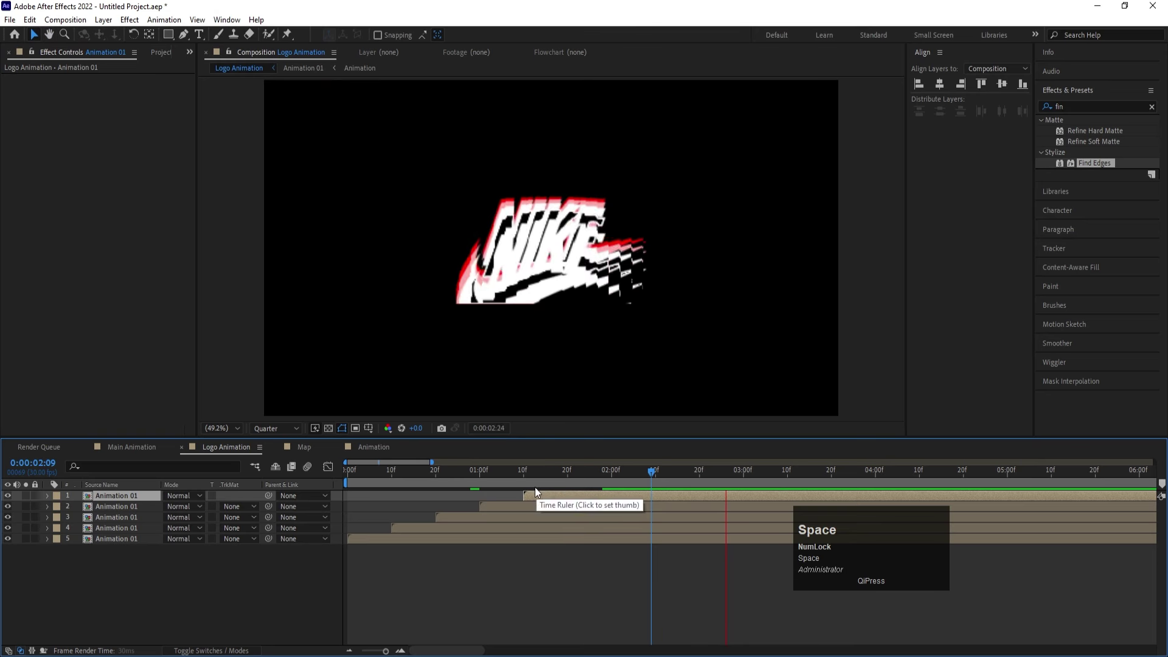
{"action": "left_click", "coordinate": [348, 472]}
{"action": "left_click", "coordinate": [265, 429]}
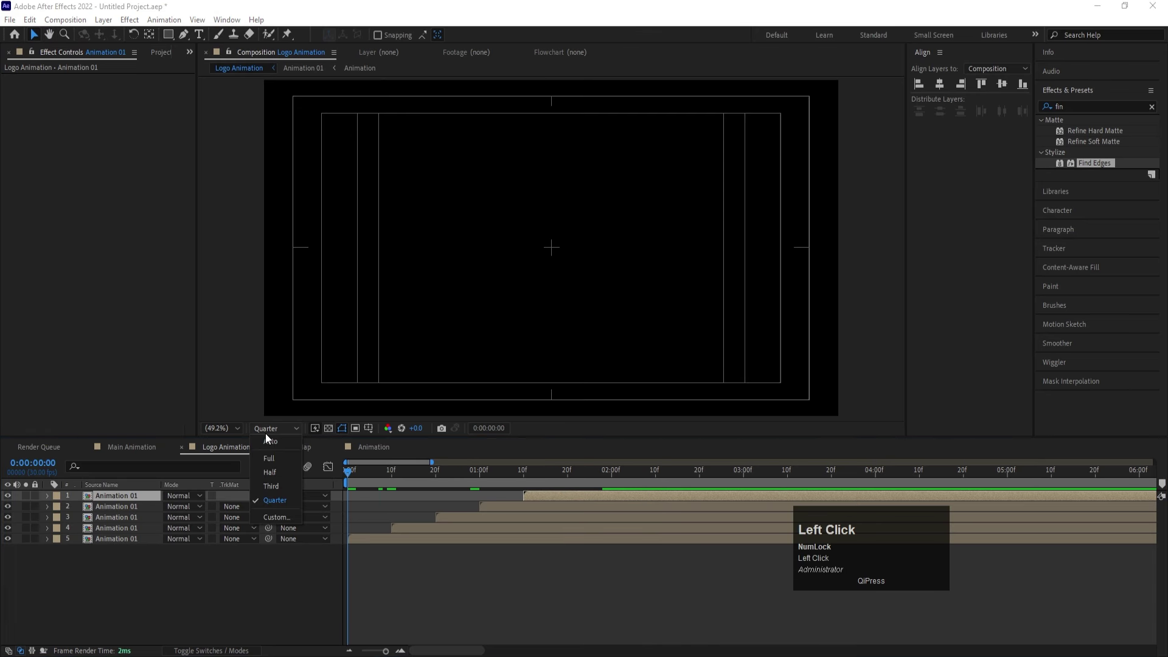
{"action": "left_click", "coordinate": [269, 458]}
{"action": "key", "text": "space"}
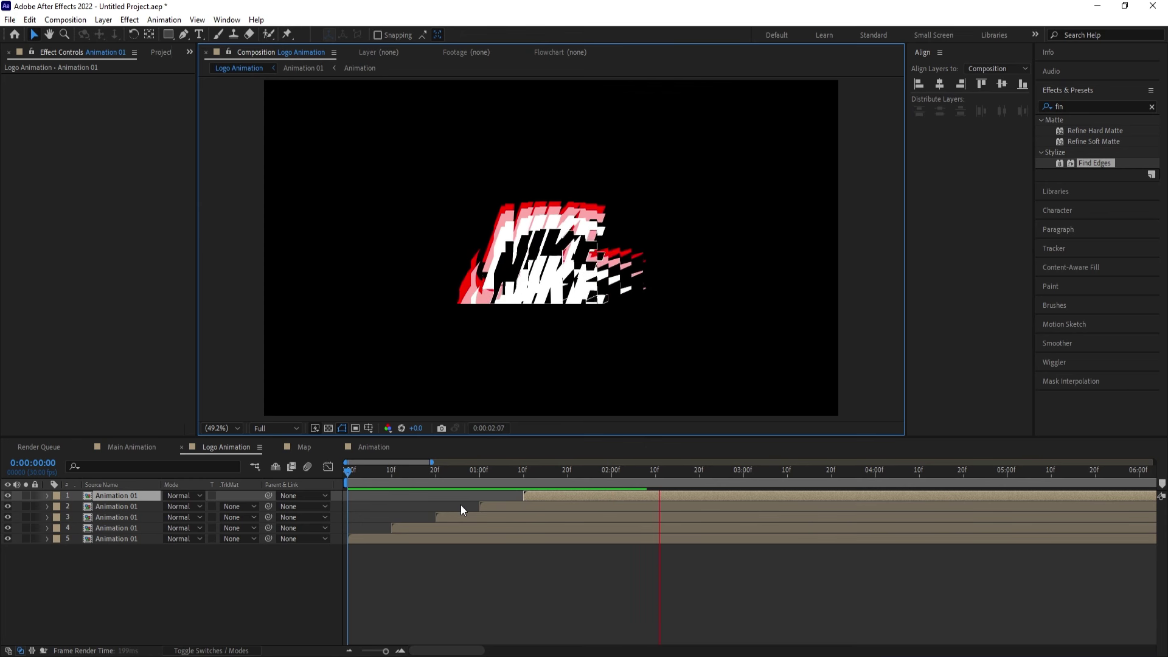
{"action": "key", "text": "space"}
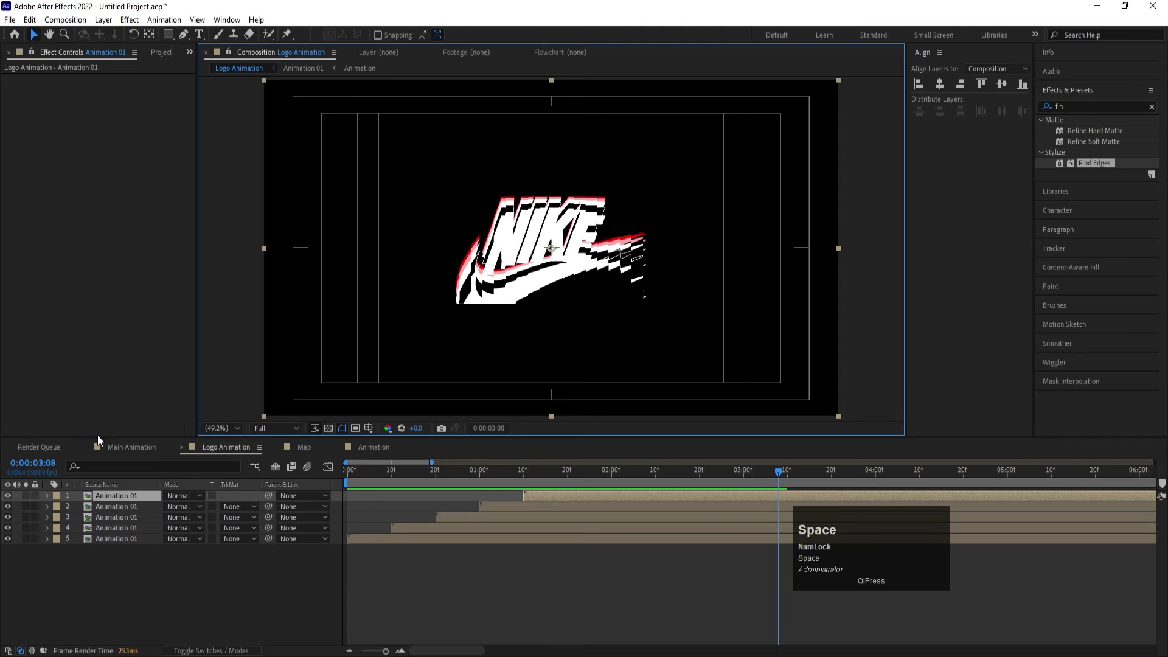
Add the Logo Animation composition beneath the Stroke Animation layer in Main Animation.
{"action": "left_click", "coordinate": [128, 447]}
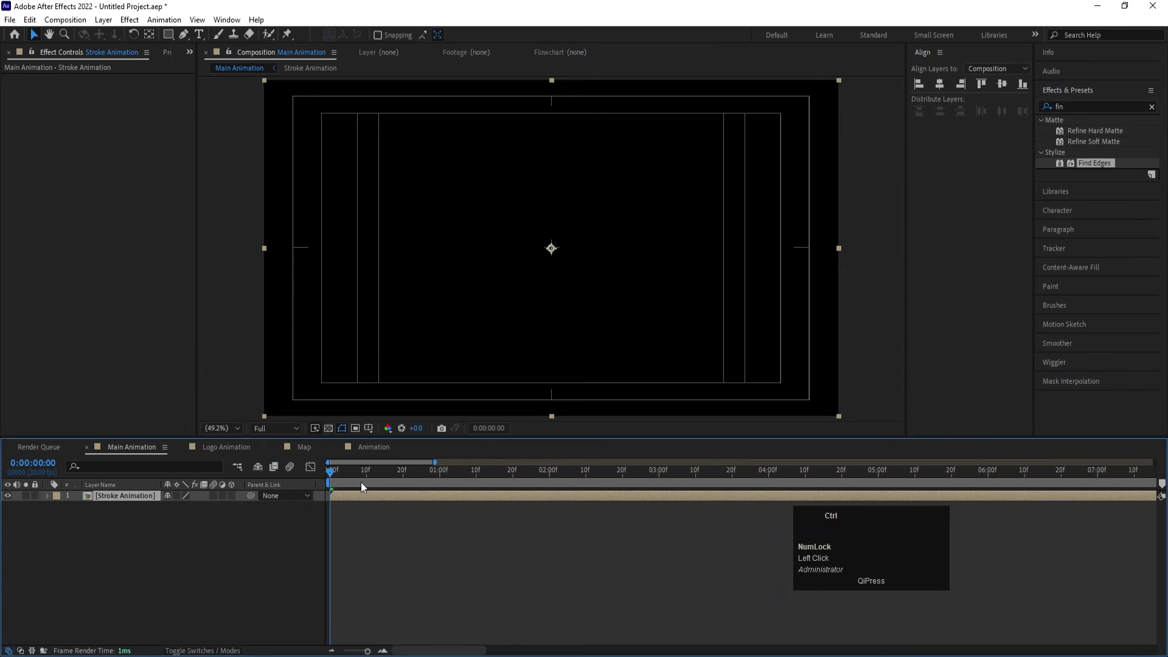
{"action": "key", "text": "ctrl+0"}
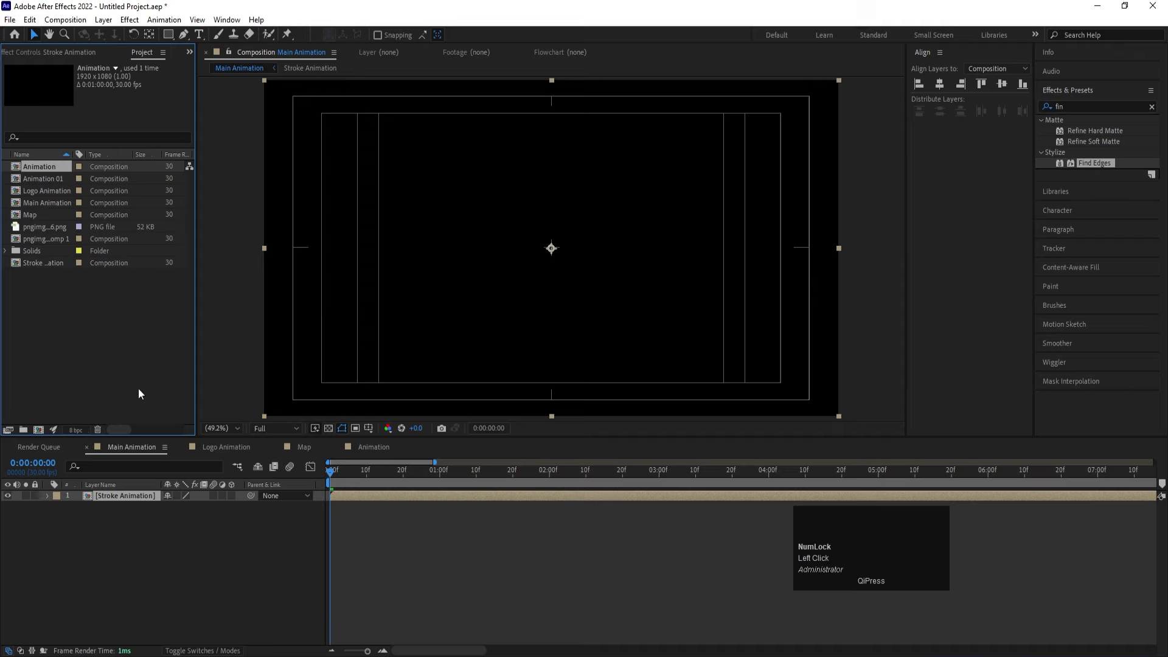
{"action": "left_click_drag", "start_coordinate": [51, 195], "coordinate": [126, 557]}
Play back Main Animation from the start to review the stroke and logo animations together.
{"action": "key", "text": "space"}
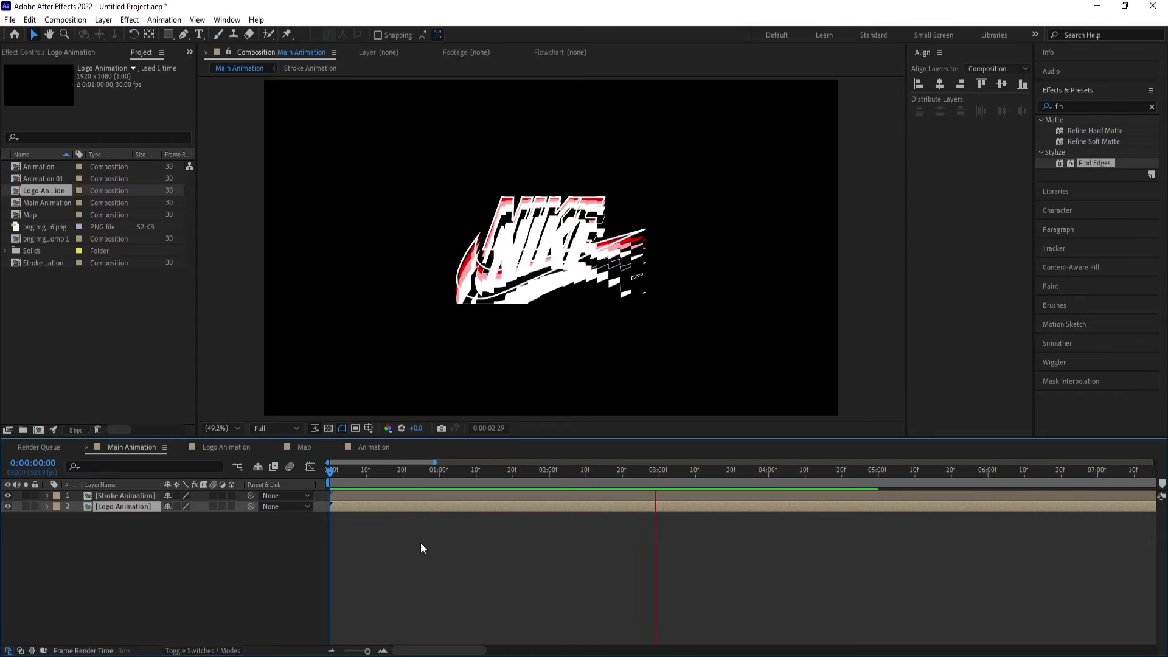
{"action": "key", "text": "space"}
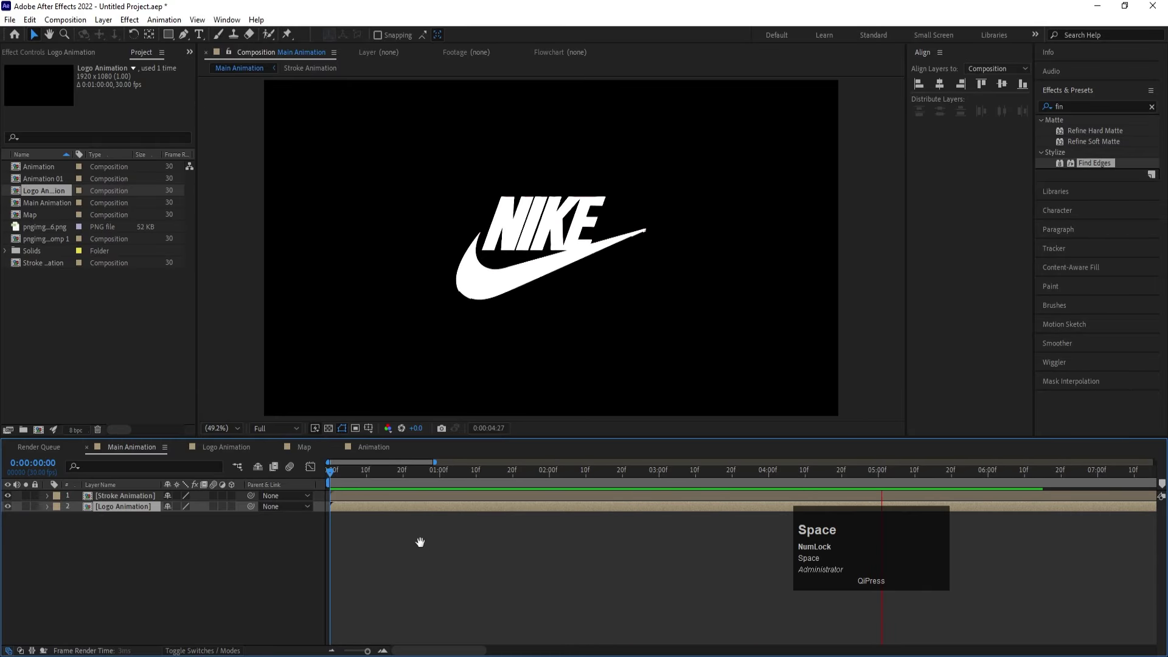
{"action": "left_click_drag", "start_coordinate": [352, 470], "coordinate": [266, 466]}
{"action": "key", "text": "space"}
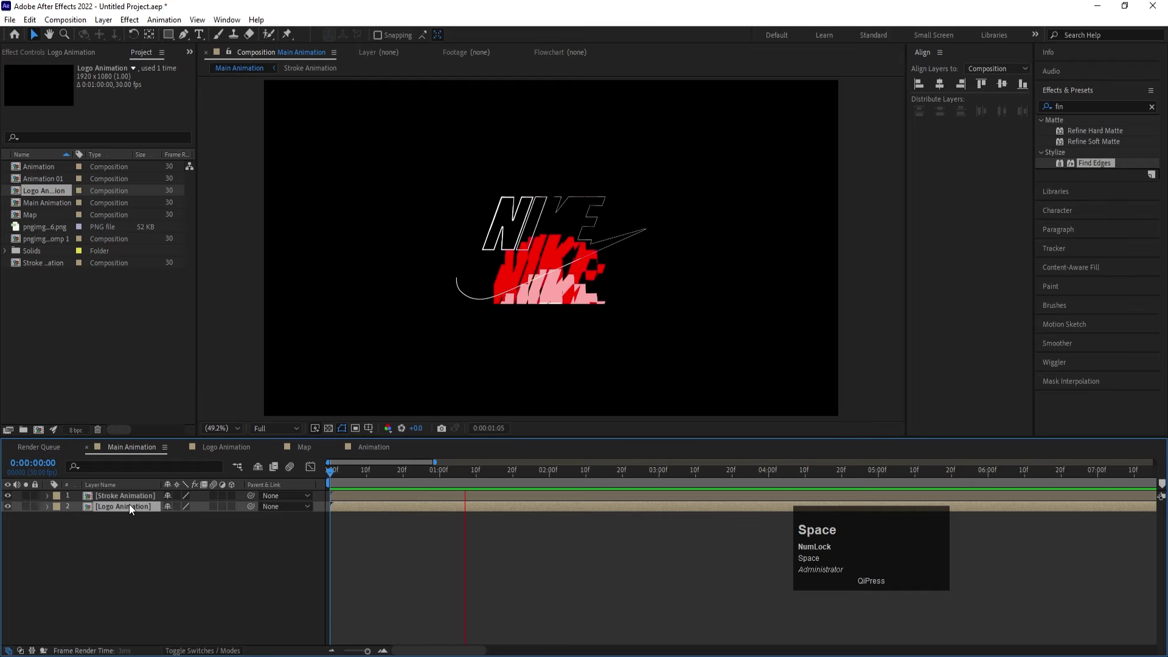
{"action": "key", "text": "space"}
Open the nested Animation composition by way of Logo Animation and Animation 01, and play it back.
{"action": "double_click", "coordinate": [125, 506]}
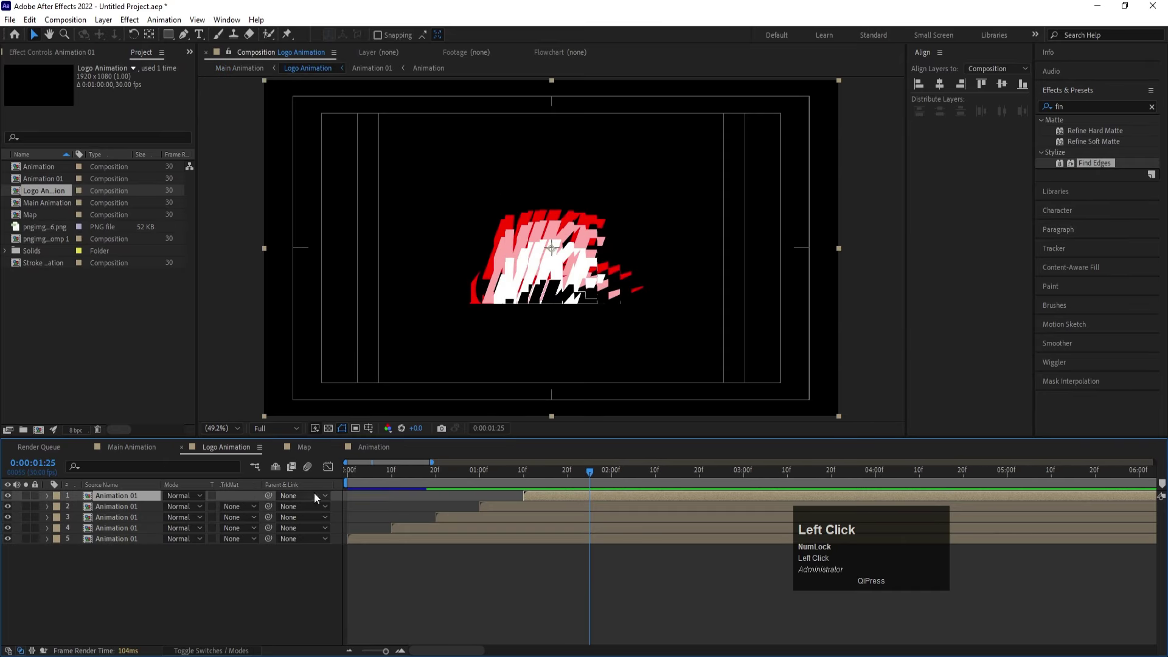
{"action": "left_click_drag", "start_coordinate": [396, 468], "coordinate": [477, 477]}
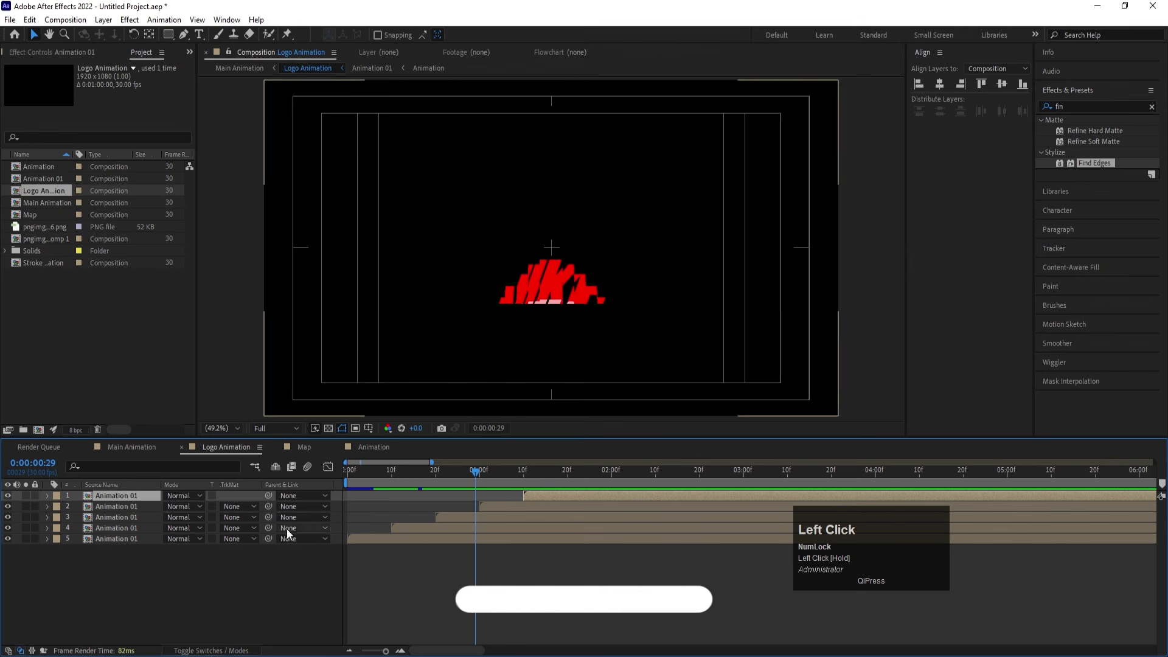
{"action": "double_click", "coordinate": [130, 538]}
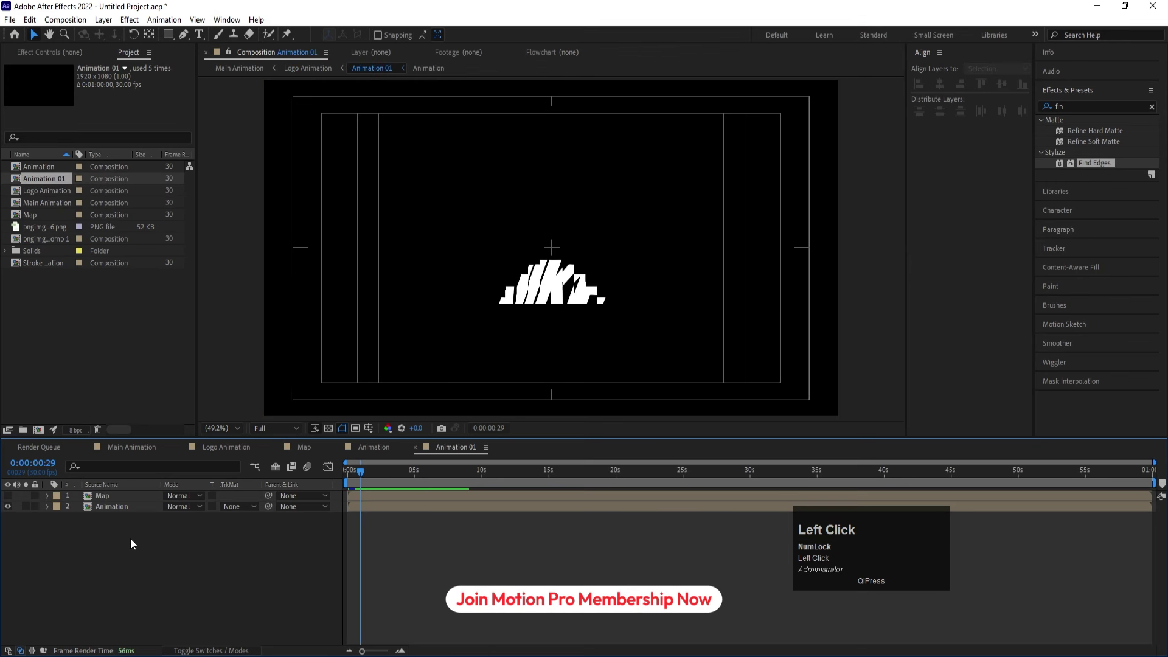
{"action": "double_click", "coordinate": [110, 506]}
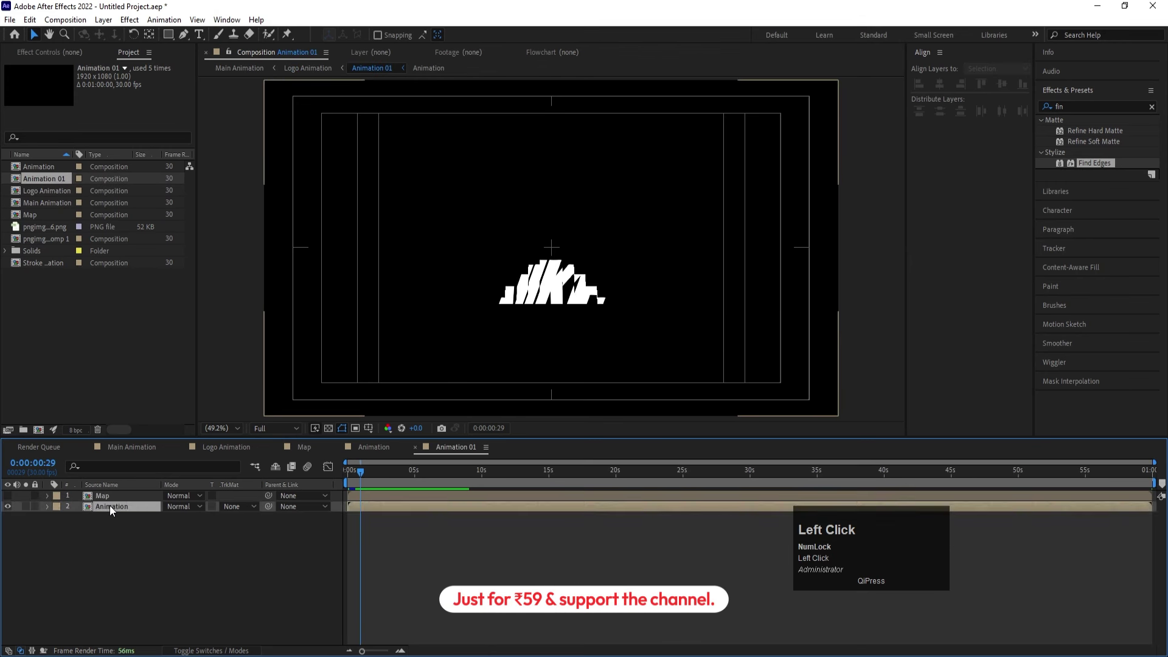
{"action": "key", "text": "space"}
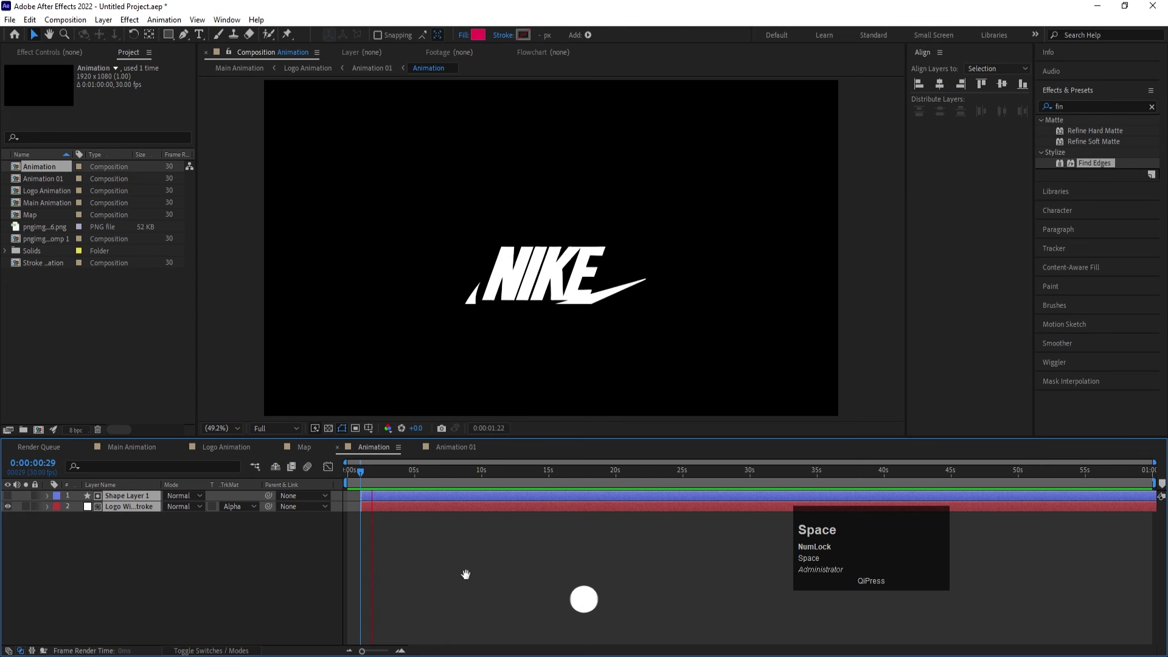
Reveal the keyframes of the Logo With Stroke layer in Animation and copy that layer.
{"action": "left_click", "coordinate": [28, 558]}
{"action": "left_click", "coordinate": [112, 507]}
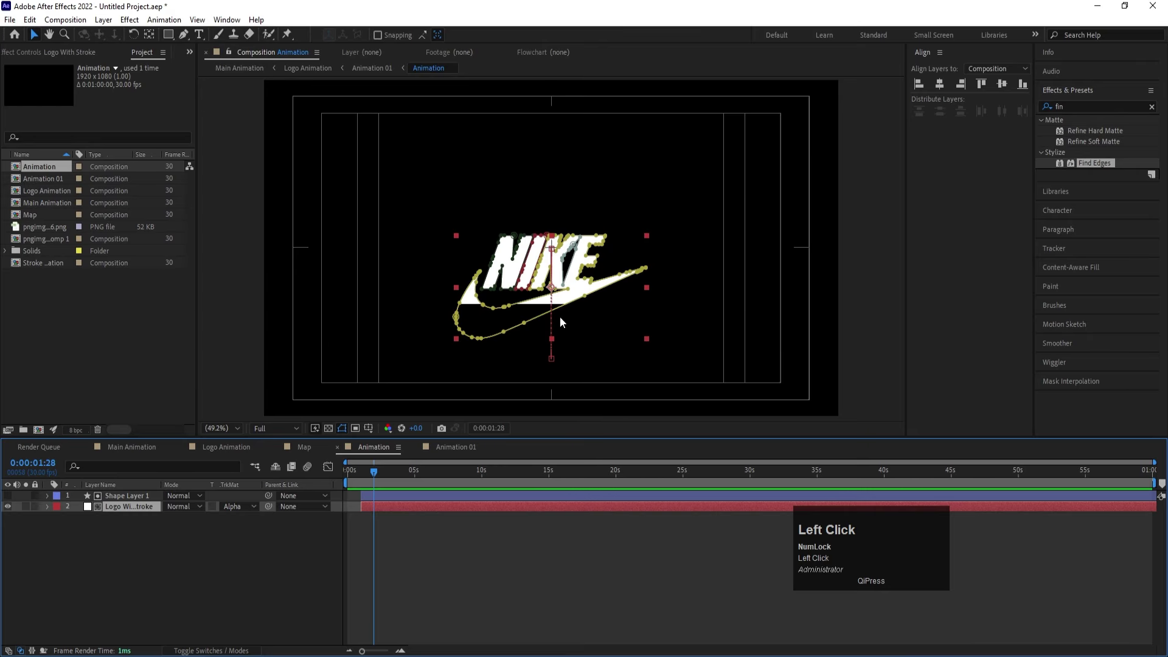
{"action": "key", "text": "u"}
{"action": "key", "text": "k"}
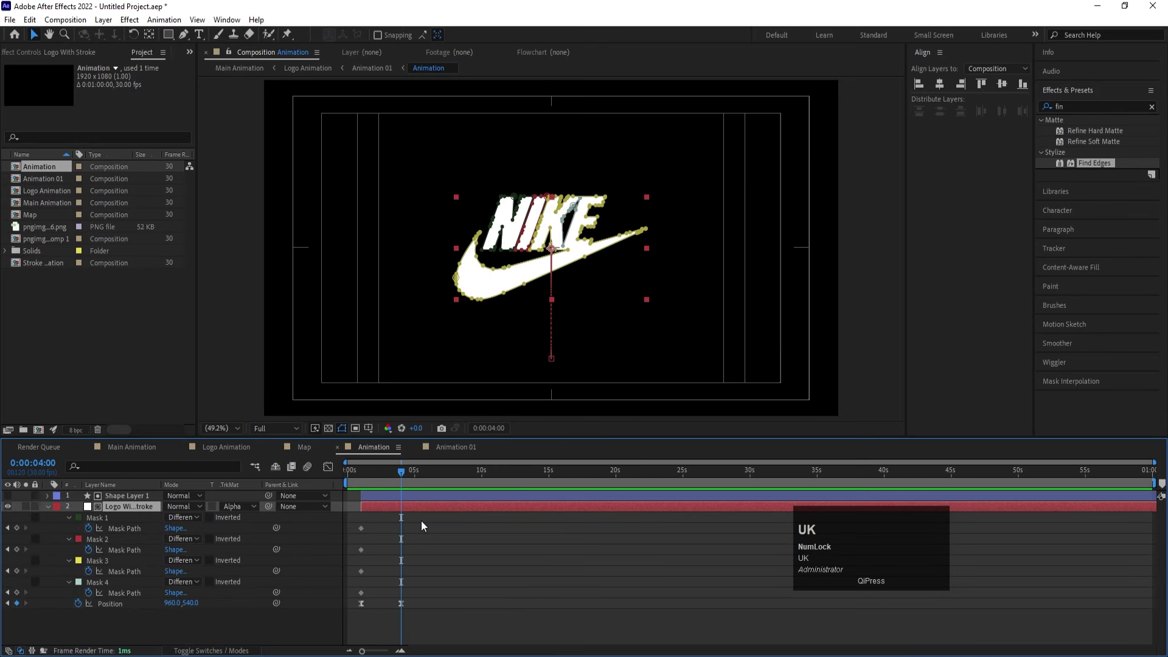
{"action": "left_click", "coordinate": [437, 527]}
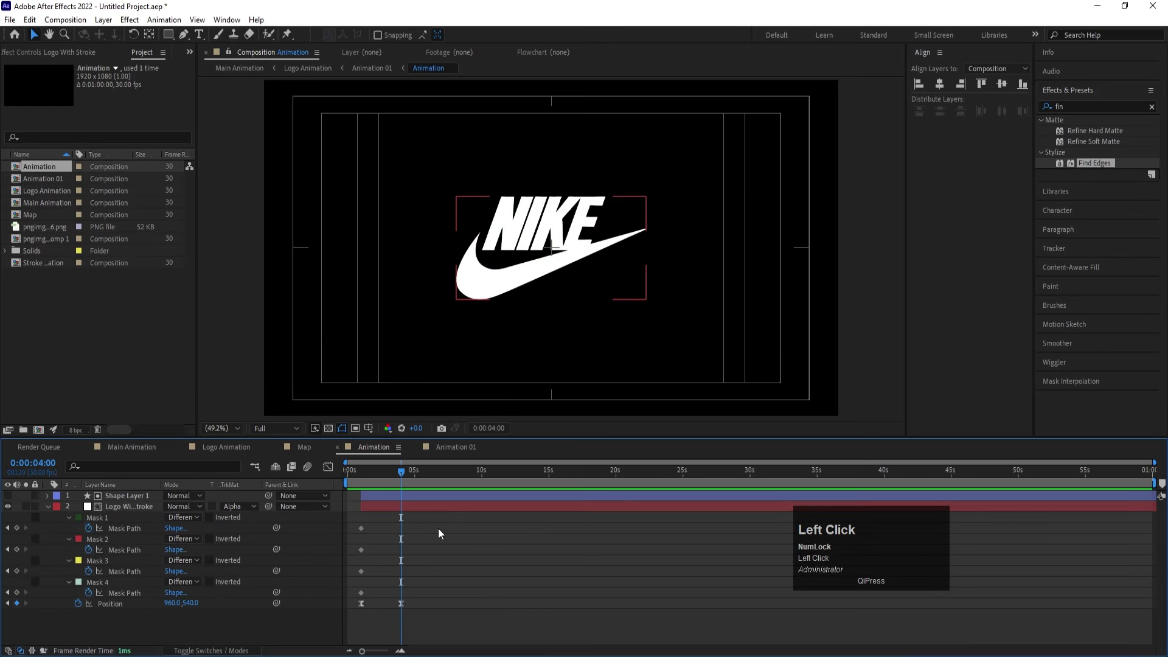
{"action": "left_click", "coordinate": [415, 509]}
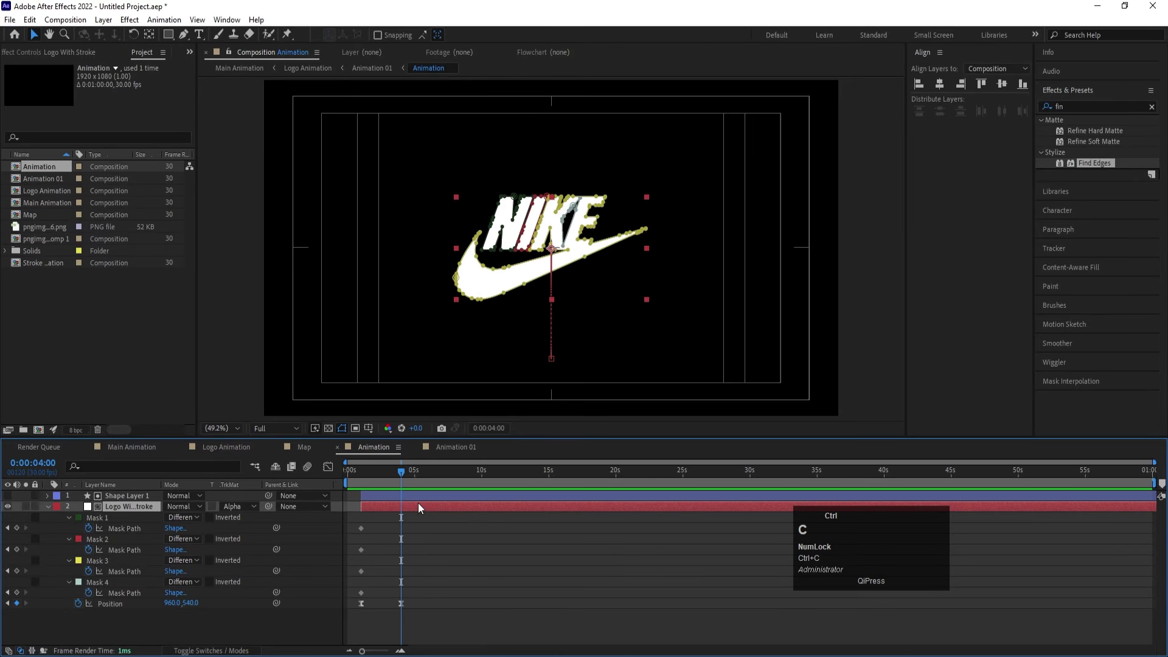
Paste the copied logo layer on top of Logo Animation and align its start to 0:00:00:00.
{"action": "left_click", "coordinate": [232, 446]}
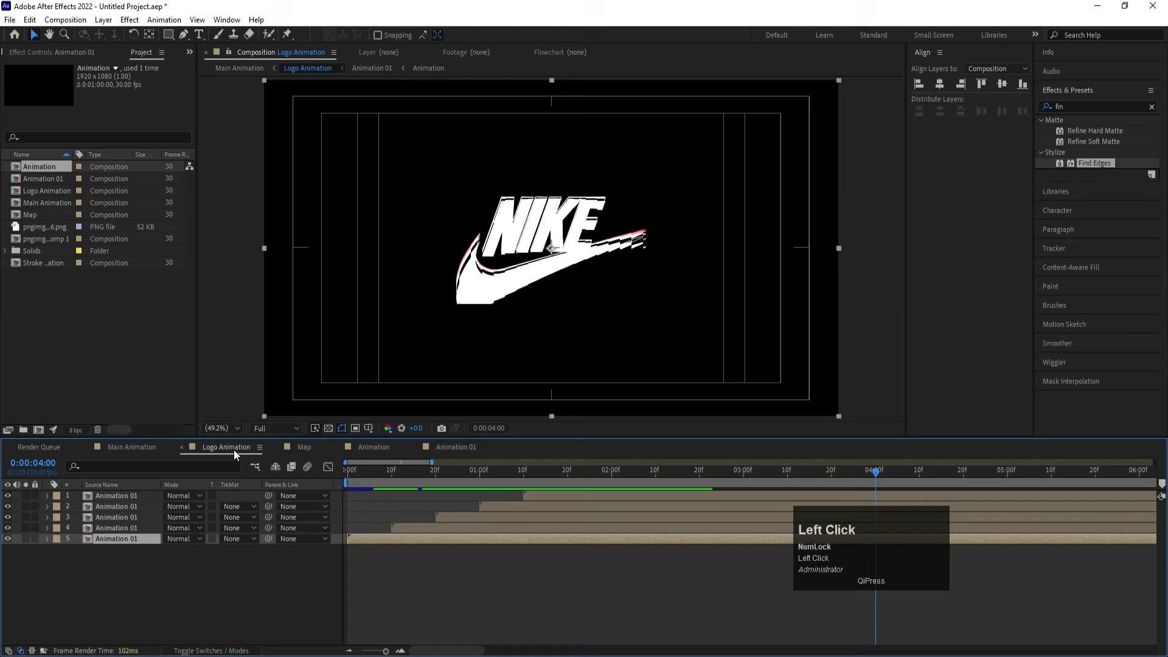
{"action": "left_click", "coordinate": [294, 598]}
{"action": "key", "text": "Home"}
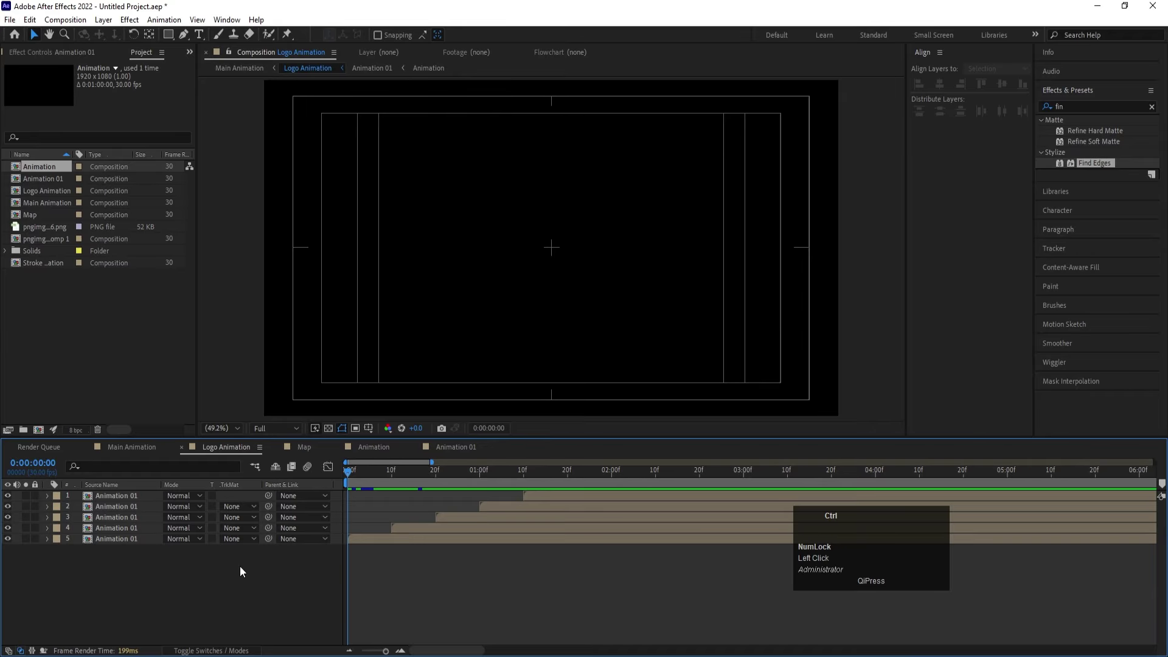
{"action": "key", "text": "ctrl+v"}
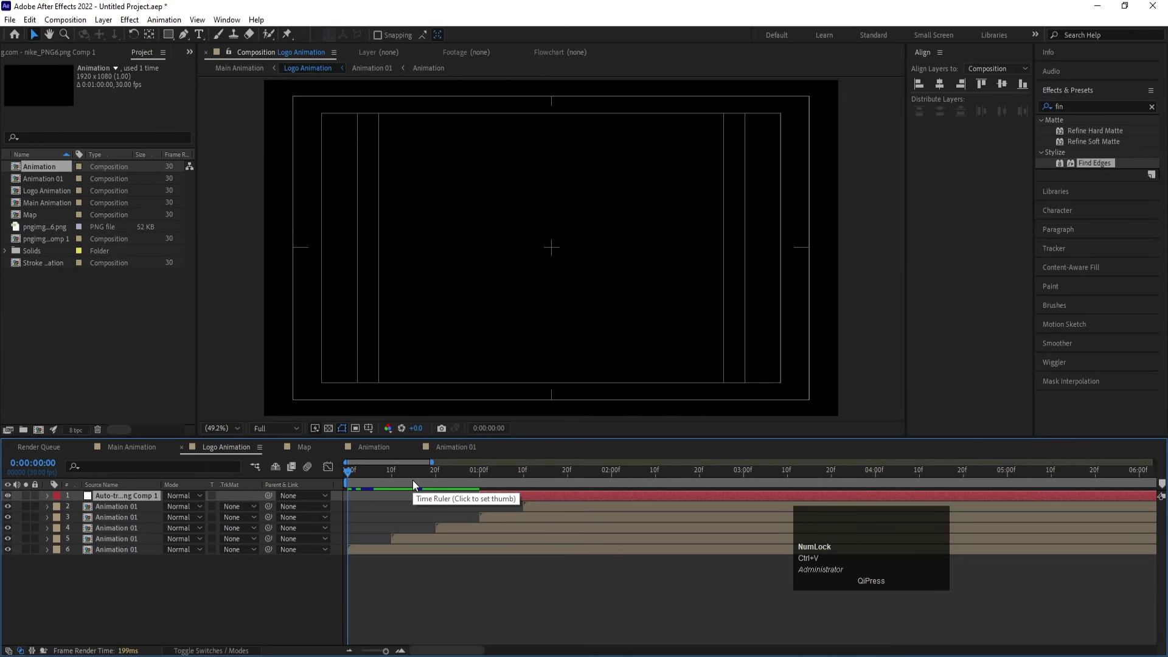
{"action": "key", "text": "bracketleft"}
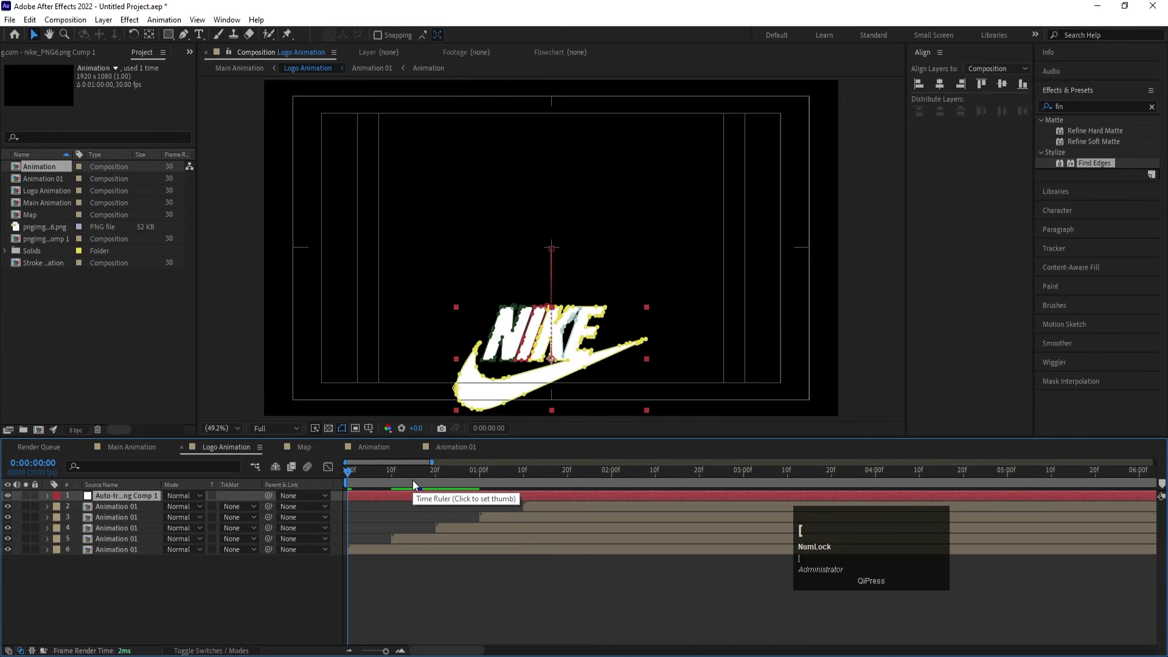
Solo the pasted logo layer and remove its Position keyframes at 0:00:03:07, where the logo is centered.
{"action": "key", "text": "u"}
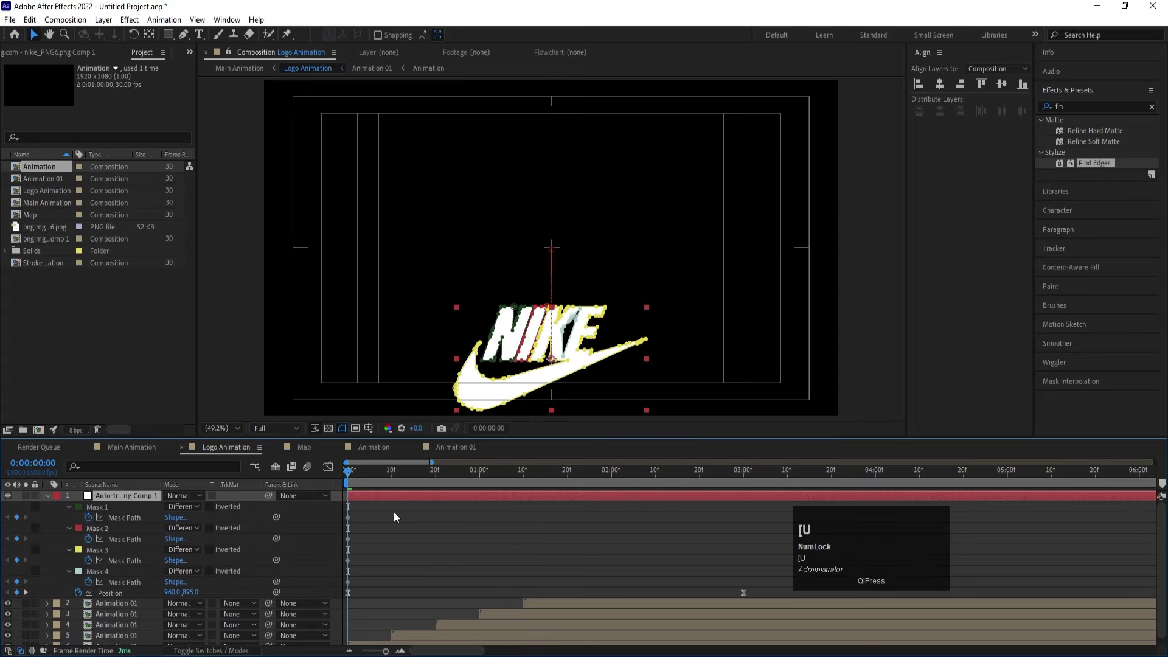
{"action": "left_click_drag", "start_coordinate": [694, 473], "coordinate": [775, 481]}
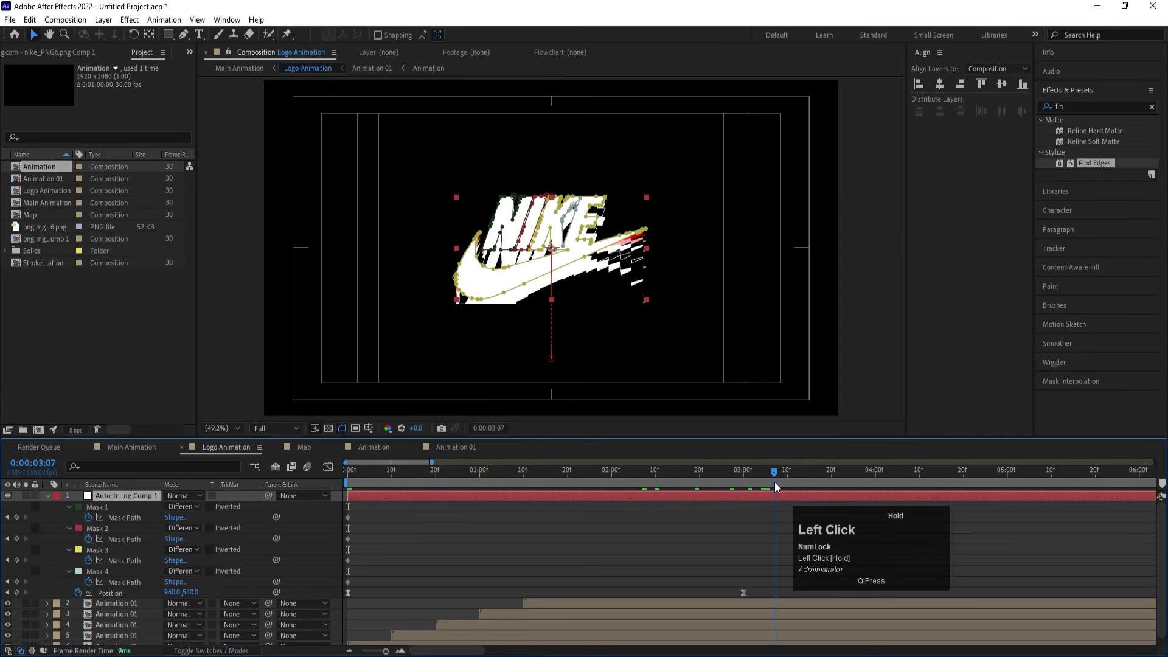
{"action": "key", "text": "minus"}
{"action": "key", "text": "minus"}
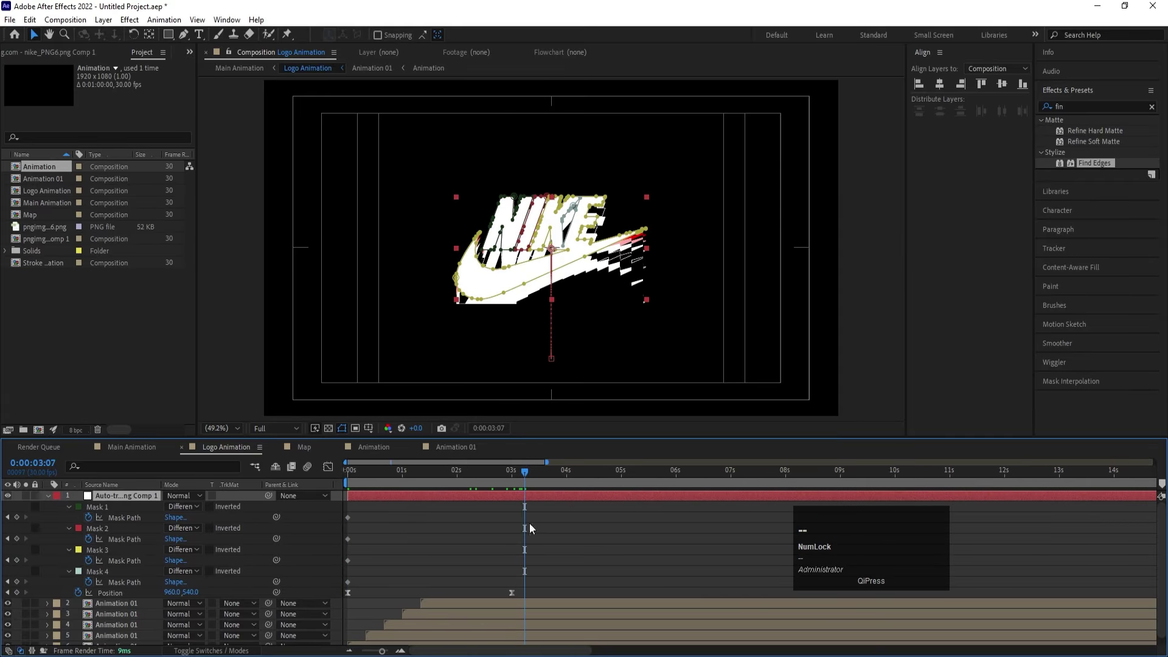
{"action": "left_click", "coordinate": [25, 496]}
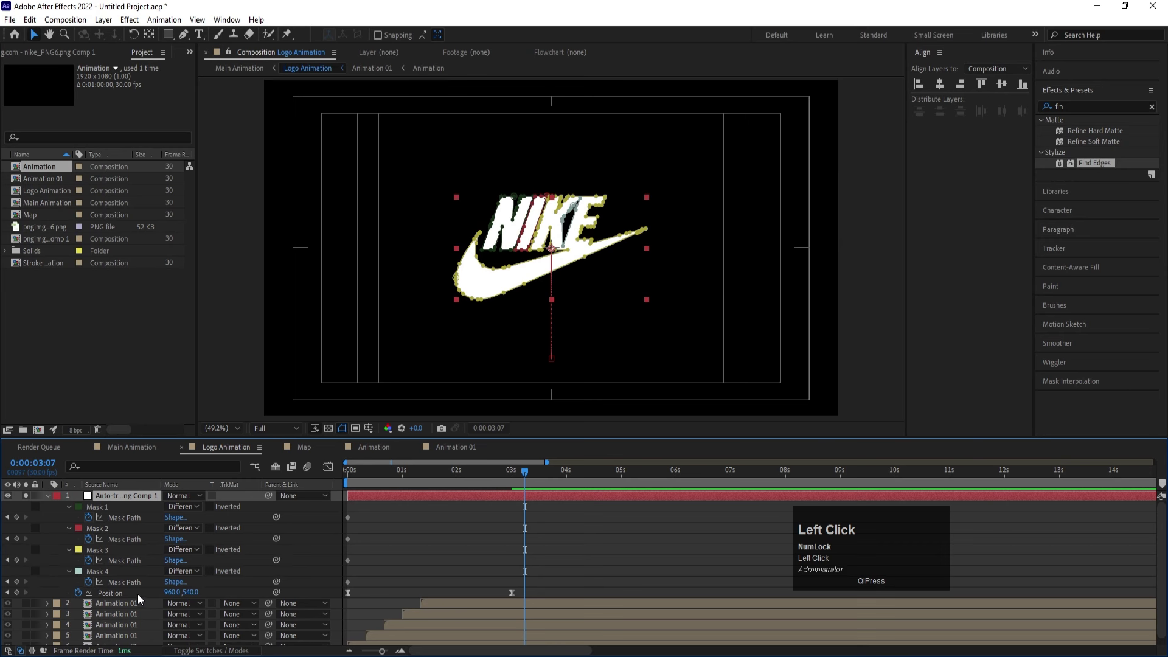
{"action": "left_click", "coordinate": [138, 594]}
{"action": "key", "text": "Delete"}
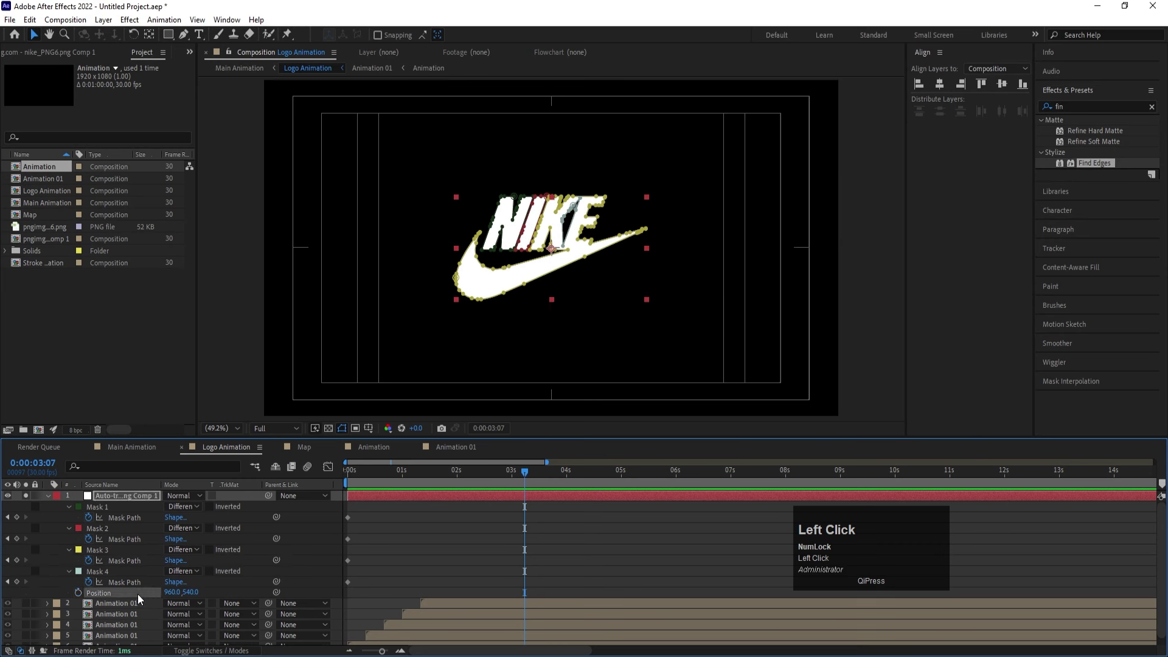
{"action": "left_click", "coordinate": [407, 539]}
{"action": "key", "text": "u"}
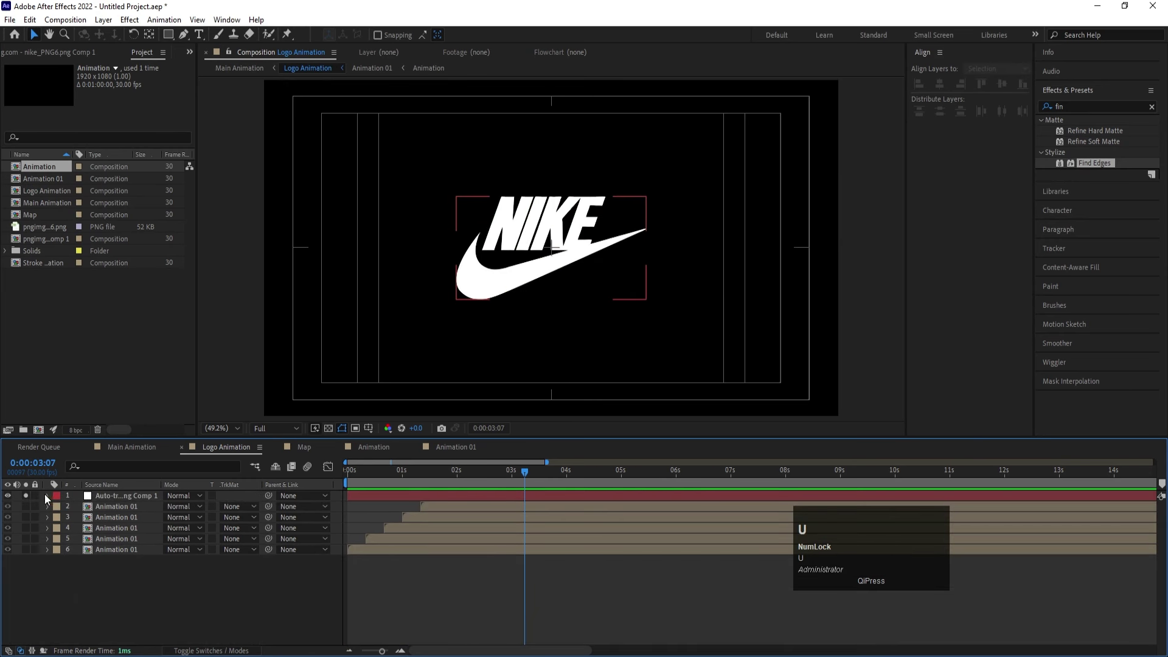
Turn off solo for the pasted logo layer and rename it Mask.
{"action": "left_click", "coordinate": [26, 496]}
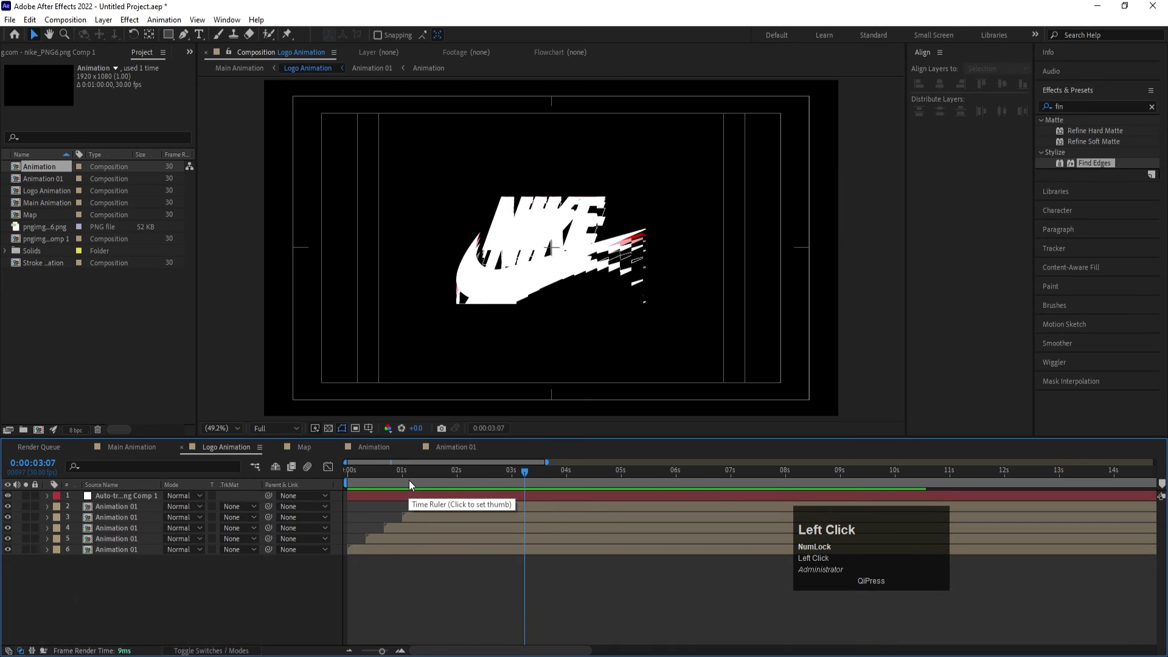
{"action": "left_click", "coordinate": [134, 495]}
{"action": "key", "text": "Return"}
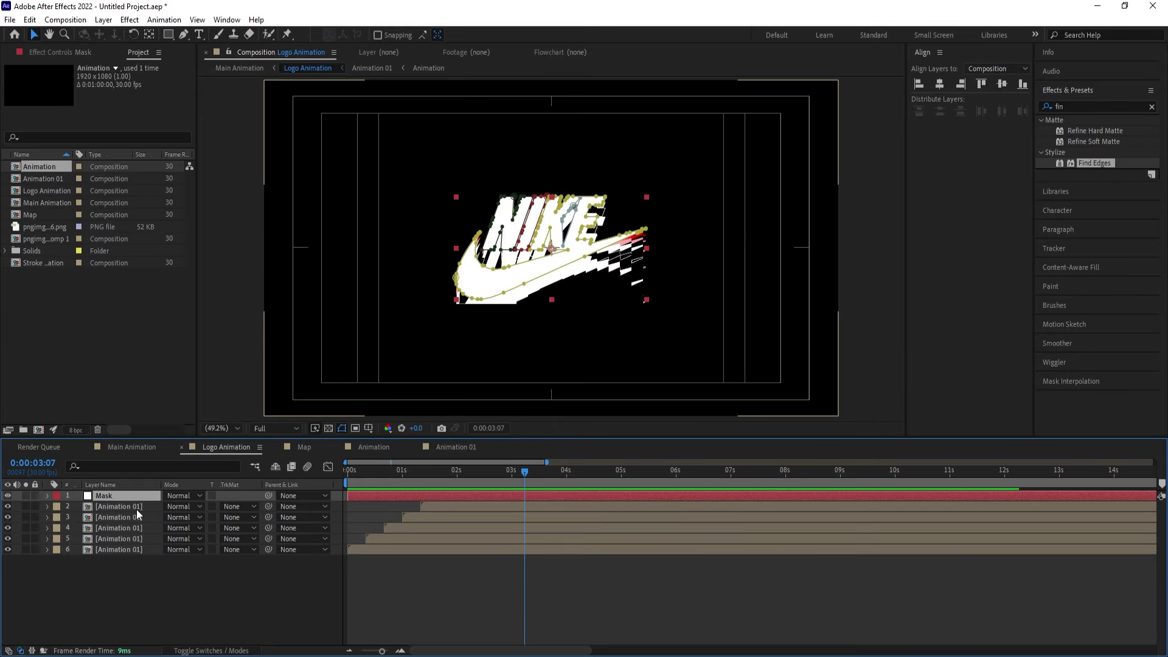
Pre-compose the five Animation 01 layers into a new composition named Logo Collection.
{"action": "left_click", "coordinate": [135, 508]}
{"action": "left_click", "coordinate": [129, 547], "text": "shift"}
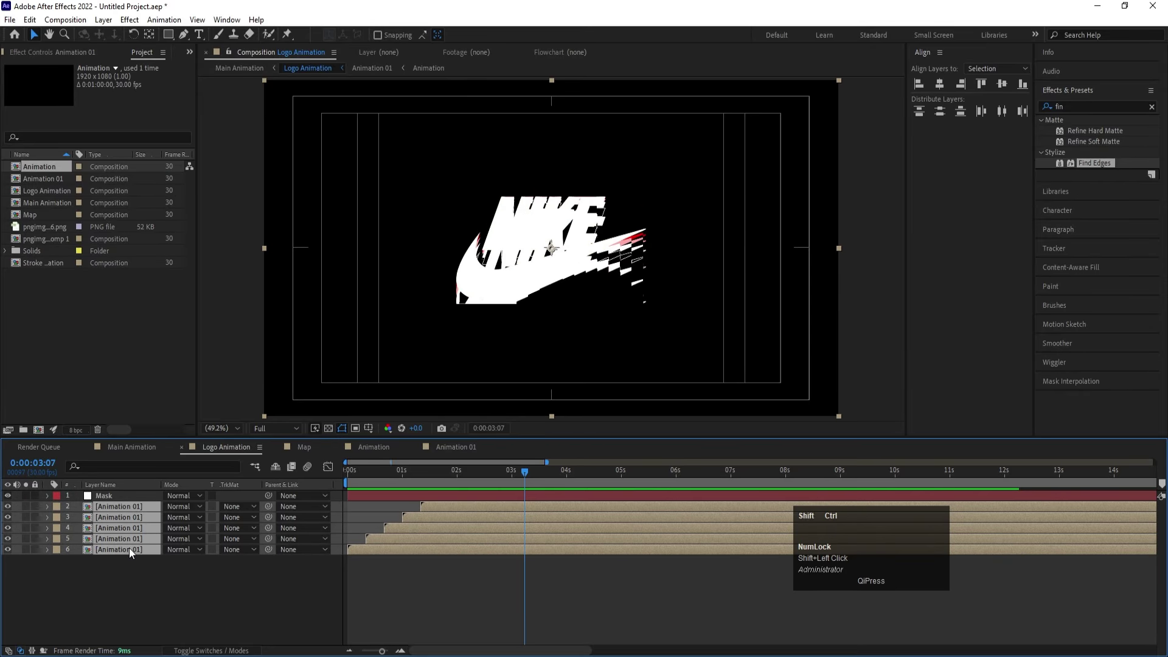
{"action": "key", "text": "ctrl+shift+c"}
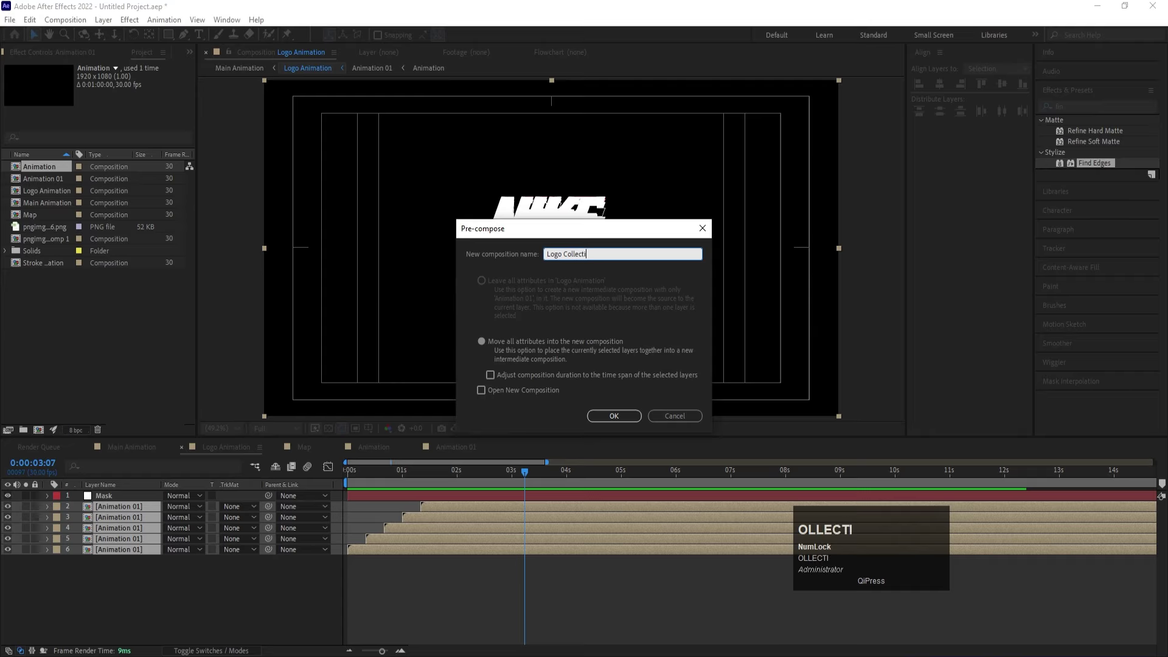
{"action": "key", "text": "Return"}
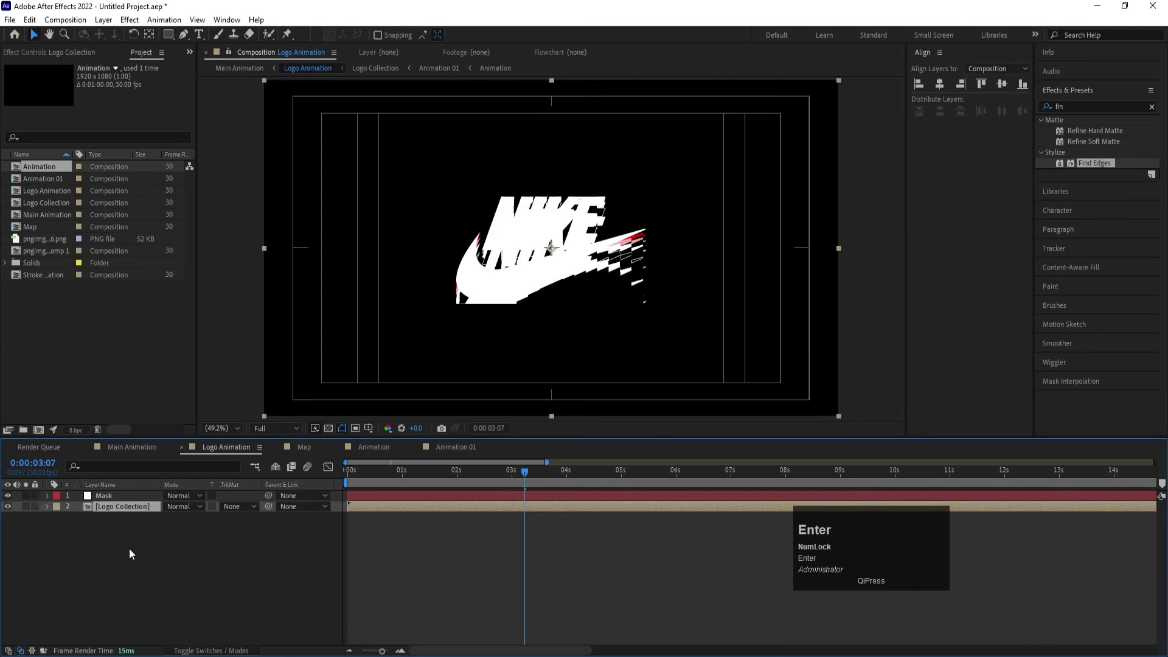
Set the Logo Collection layer's track matte to Alpha using Mask, and play back from the start.
{"action": "left_click", "coordinate": [249, 507]}
{"action": "left_click", "coordinate": [255, 535]}
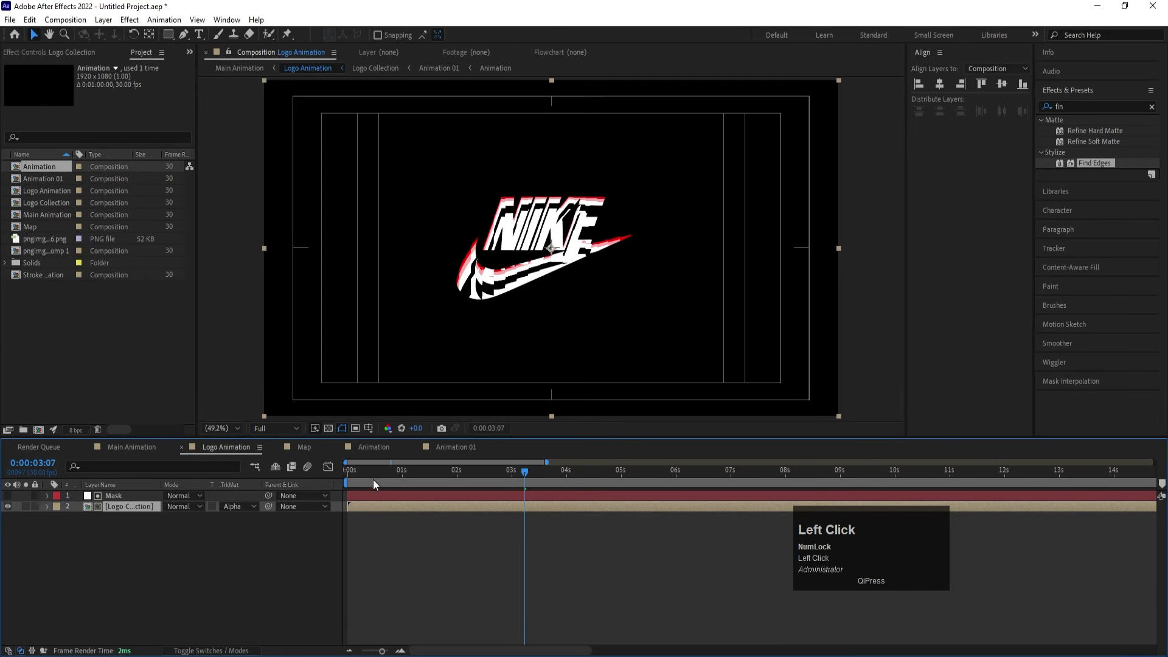
{"action": "left_click_drag", "start_coordinate": [374, 479], "coordinate": [336, 480]}
{"action": "key", "text": "space"}
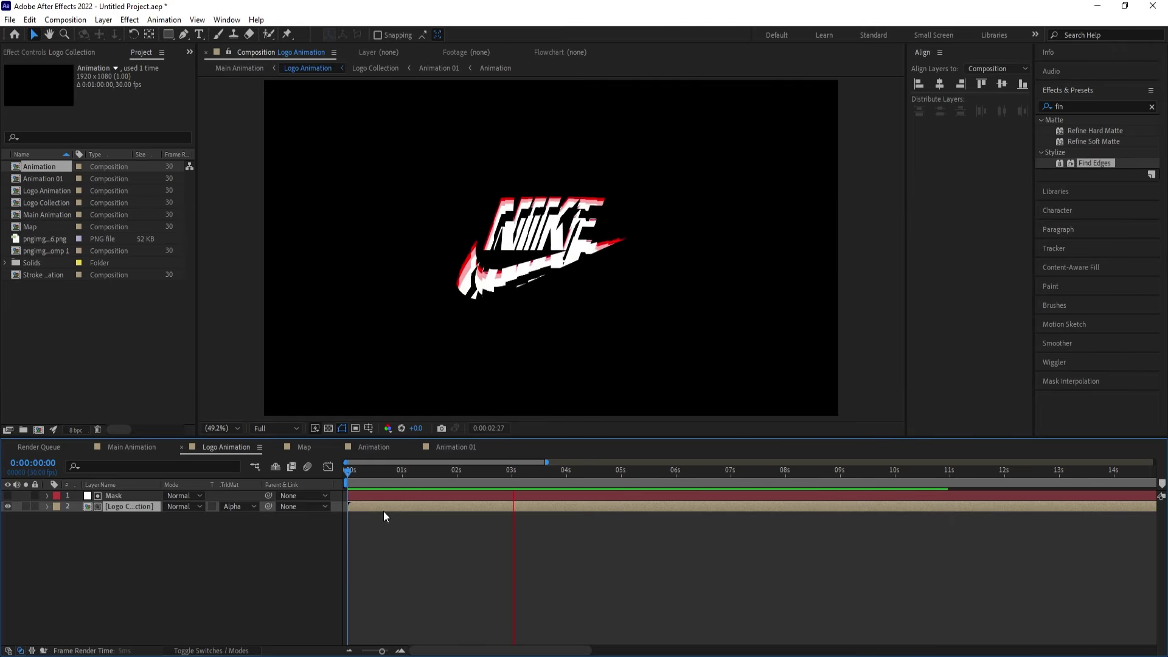
Play back the masked logo reveal, and preview it combined with the stroke animation from the start of Main Animation.
{"action": "key", "text": "minus"}
{"action": "key", "text": "space"}
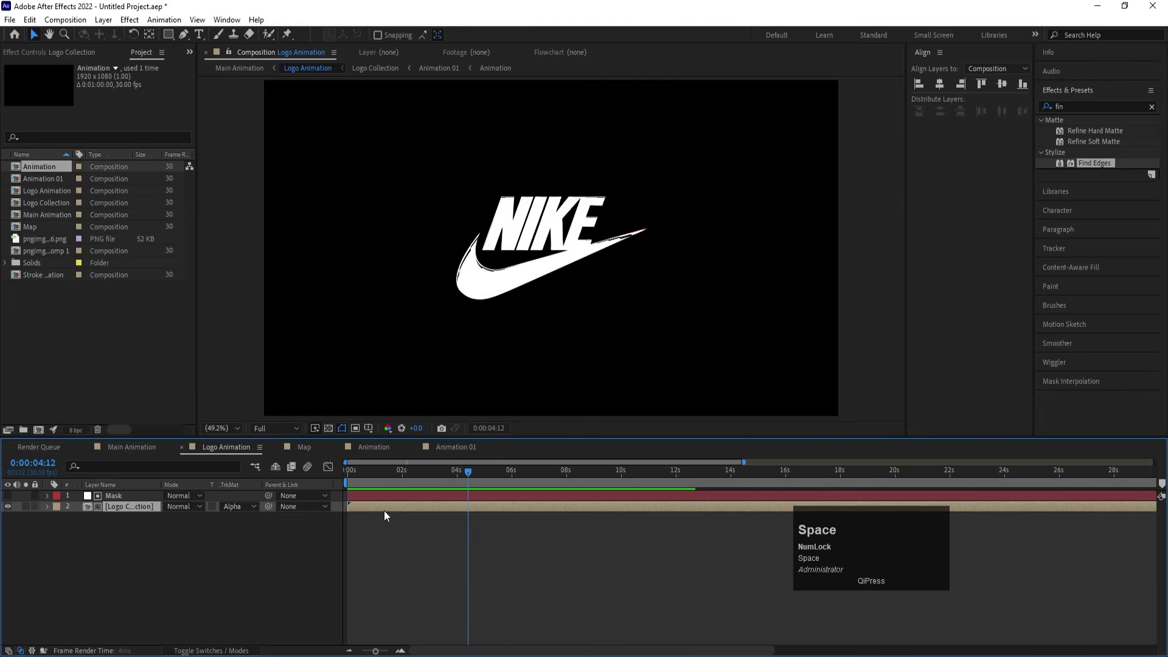
{"action": "left_click", "coordinate": [131, 447]}
{"action": "left_click_drag", "start_coordinate": [341, 477], "coordinate": [275, 477]}
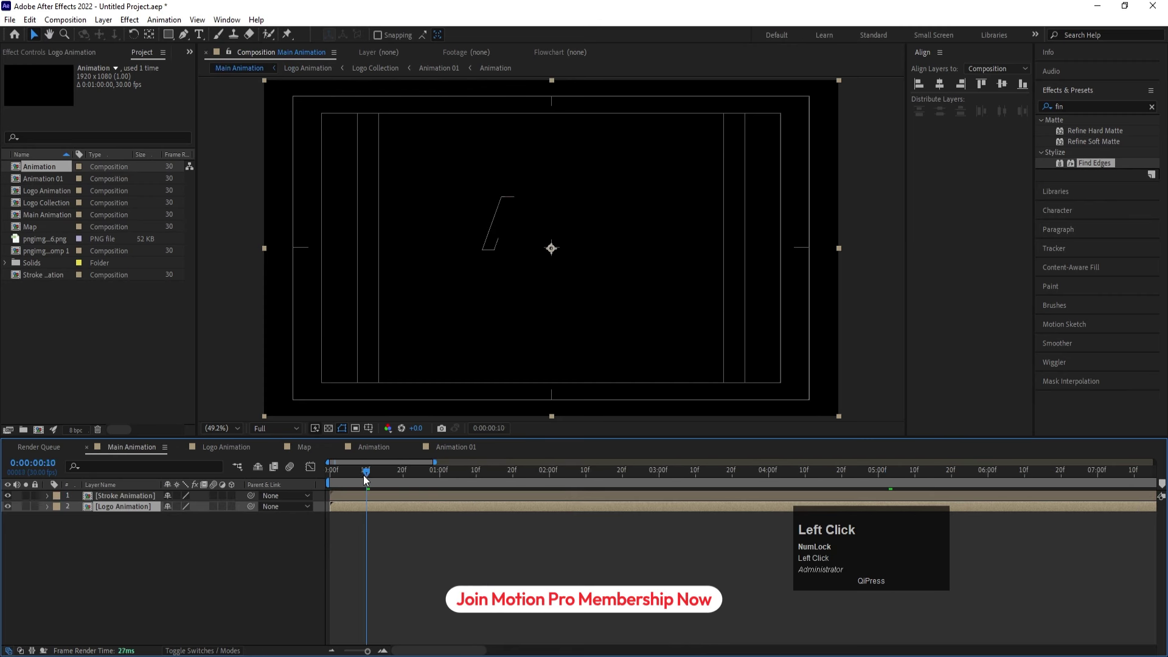
{"action": "key", "text": "space"}
{"action": "key", "text": "semicolon"}
{"action": "key", "text": "space"}
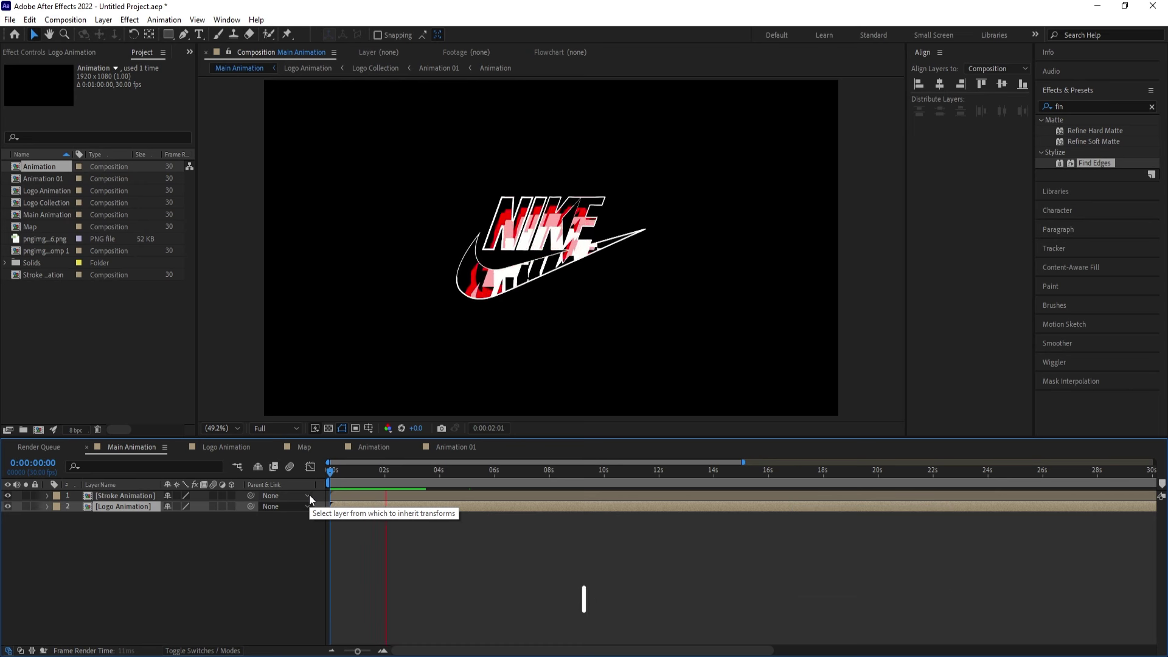
{"action": "key", "text": "space"}
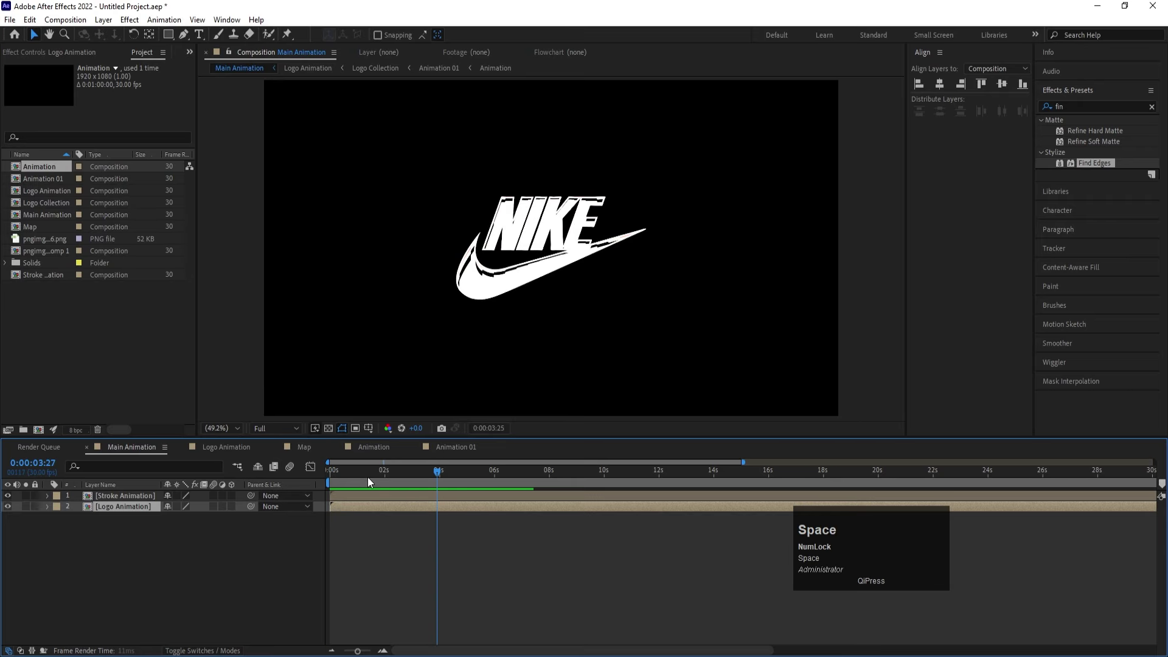
{"action": "left_click", "coordinate": [302, 473]}
{"action": "key", "text": "space"}
{"action": "key", "text": "equal"}
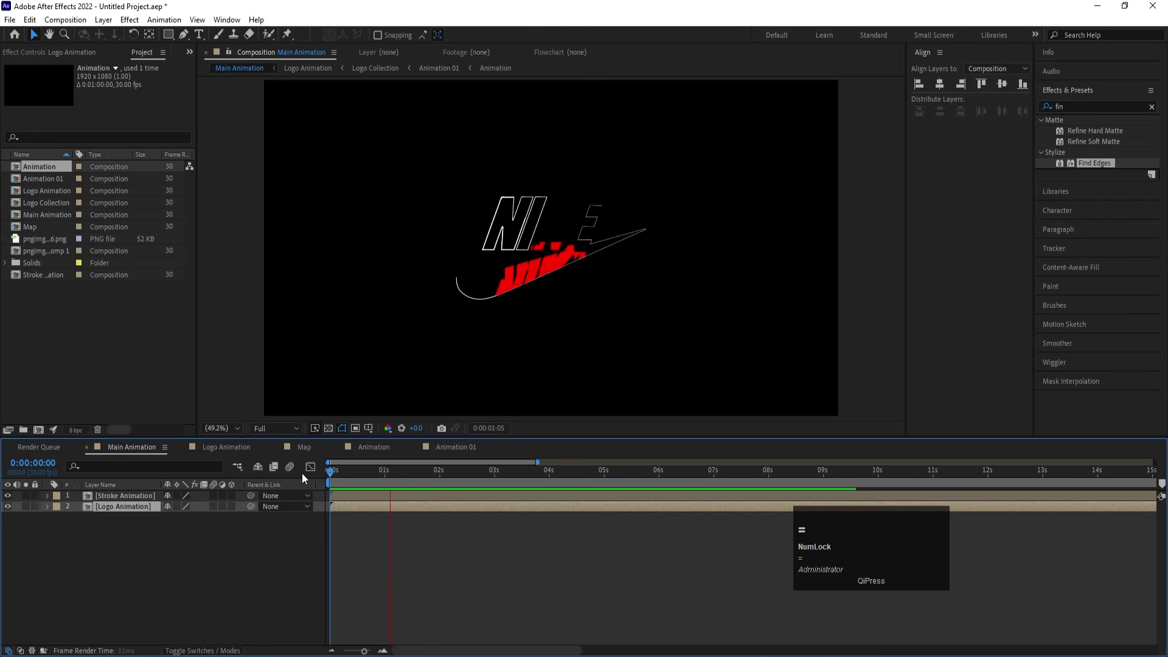
{"action": "key", "text": "space"}
{"action": "left_click", "coordinate": [332, 472]}
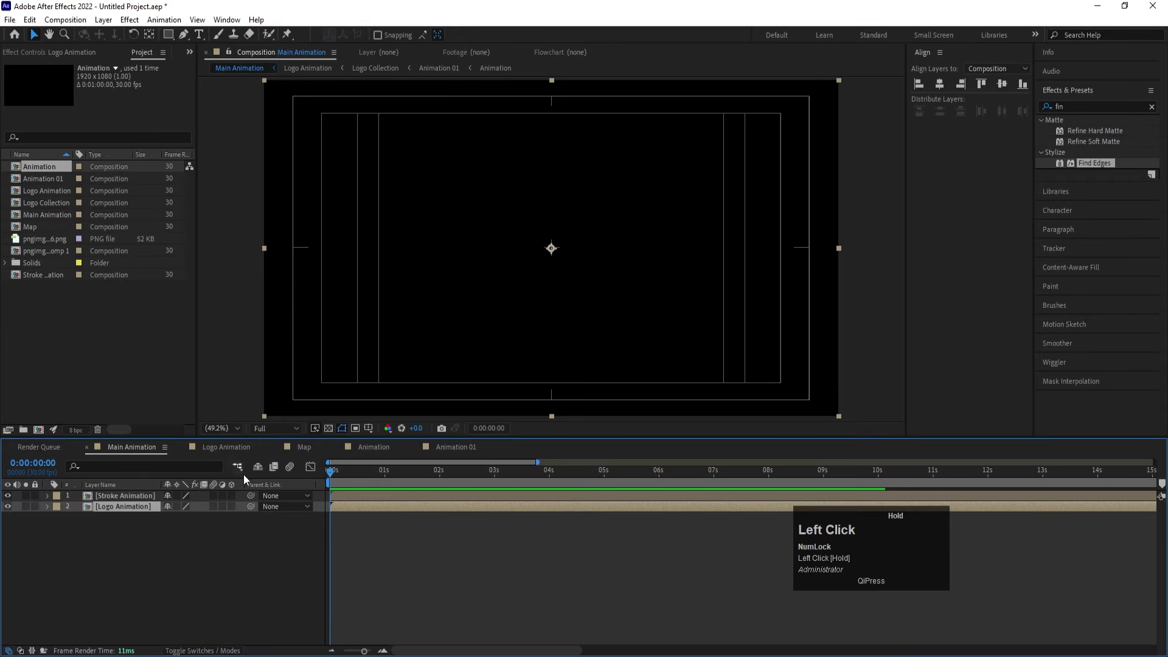
{"action": "key", "text": "space"}
Hide the Logo Animation layer in Main Animation and preview the Stroke Animation layer on its own.
{"action": "left_click", "coordinate": [118, 494]}
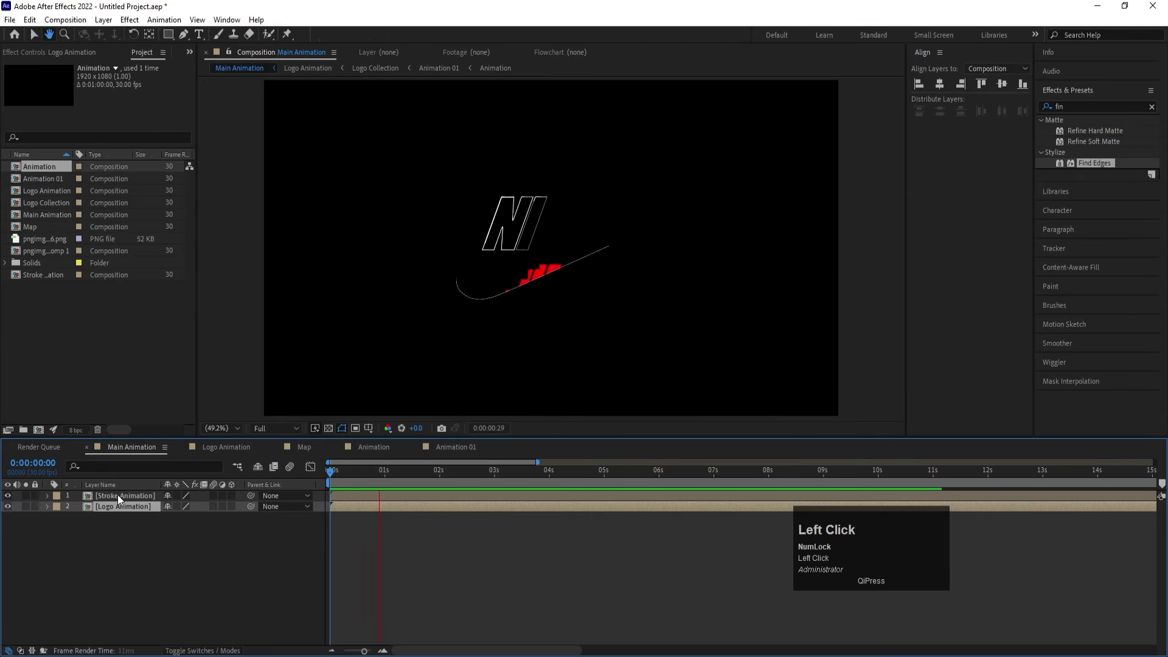
{"action": "left_click", "coordinate": [344, 506]}
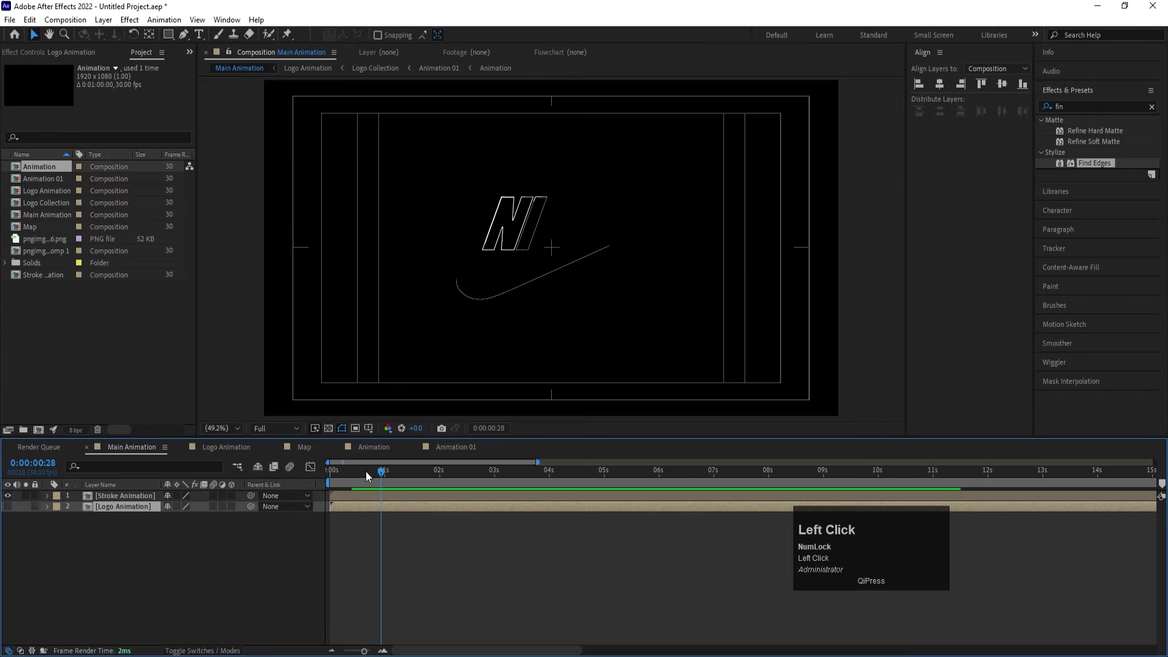
{"action": "left_click", "coordinate": [119, 494]}
{"action": "left_click", "coordinate": [349, 491]}
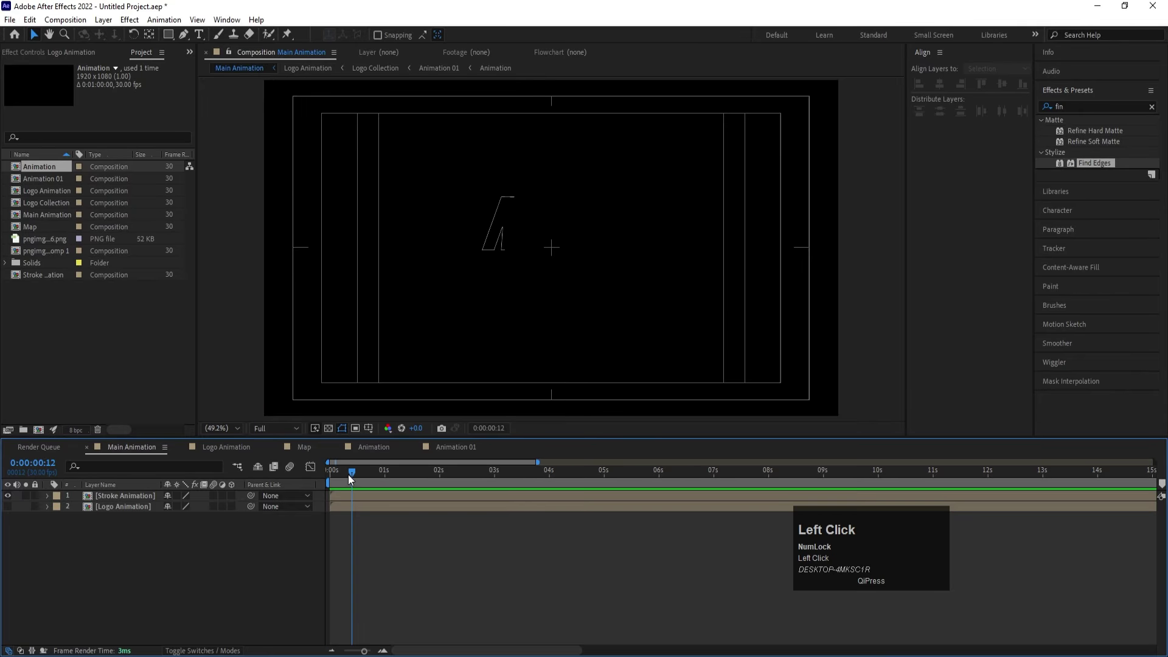
{"action": "key", "text": "space"}
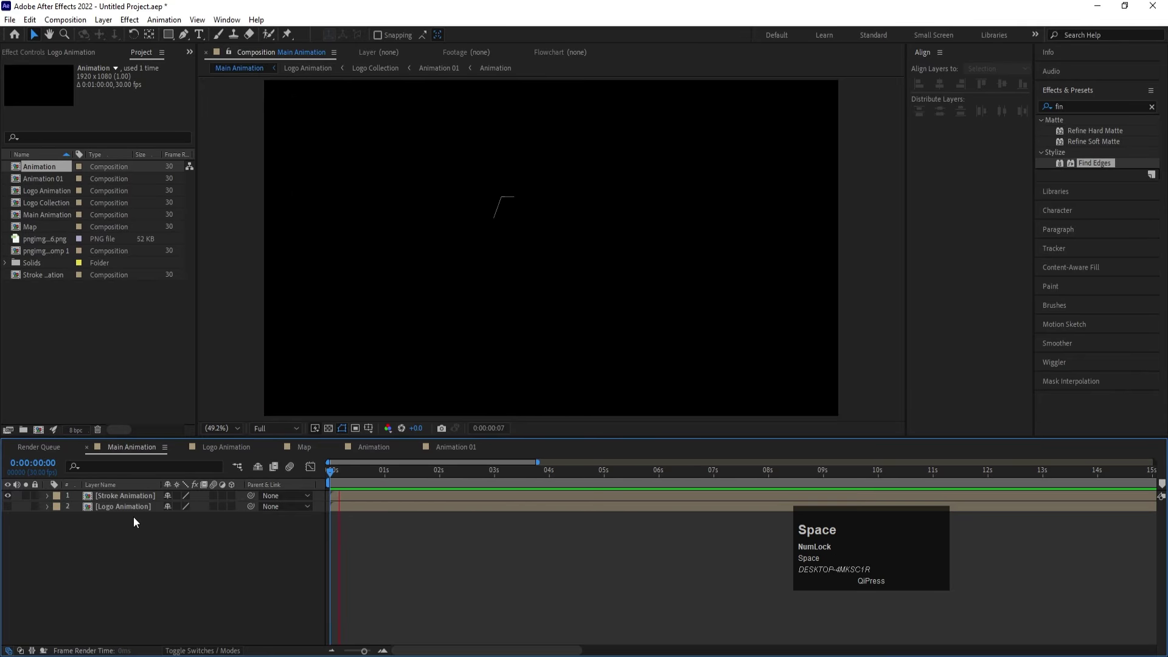
{"action": "left_click", "coordinate": [111, 494]}
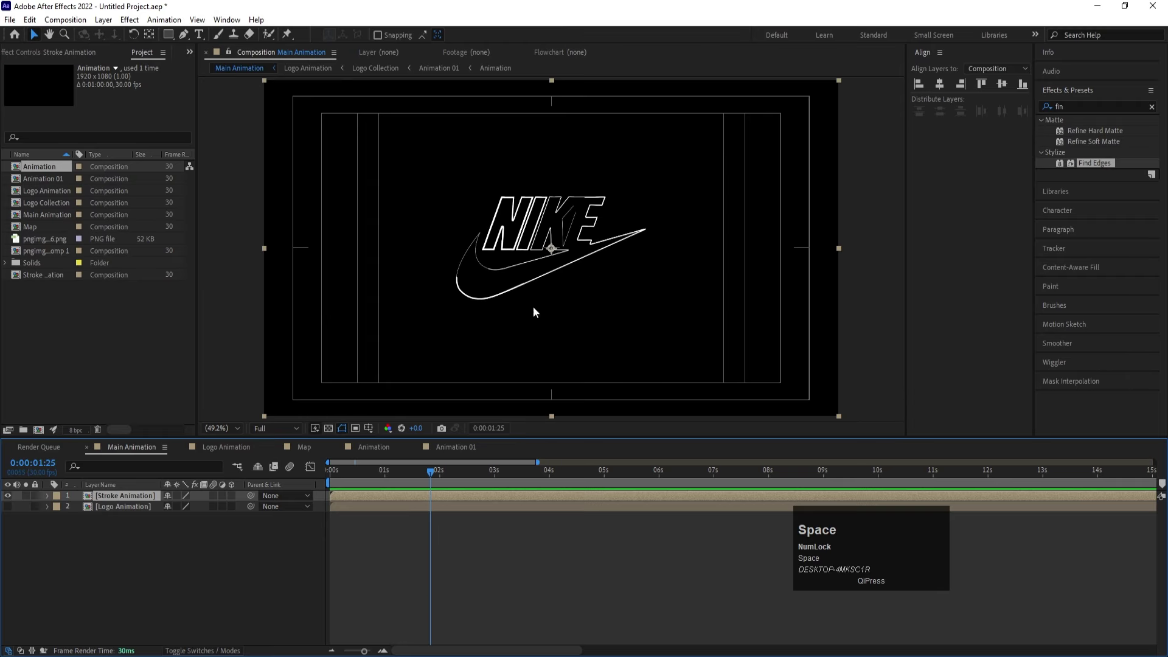
Keyframe the Stroke Animation layer's Scale from 400% at 0:00:00:00 to 100% at 0:00:01:23, and play it back.
{"action": "left_click_drag", "start_coordinate": [363, 472], "coordinate": [232, 476]}
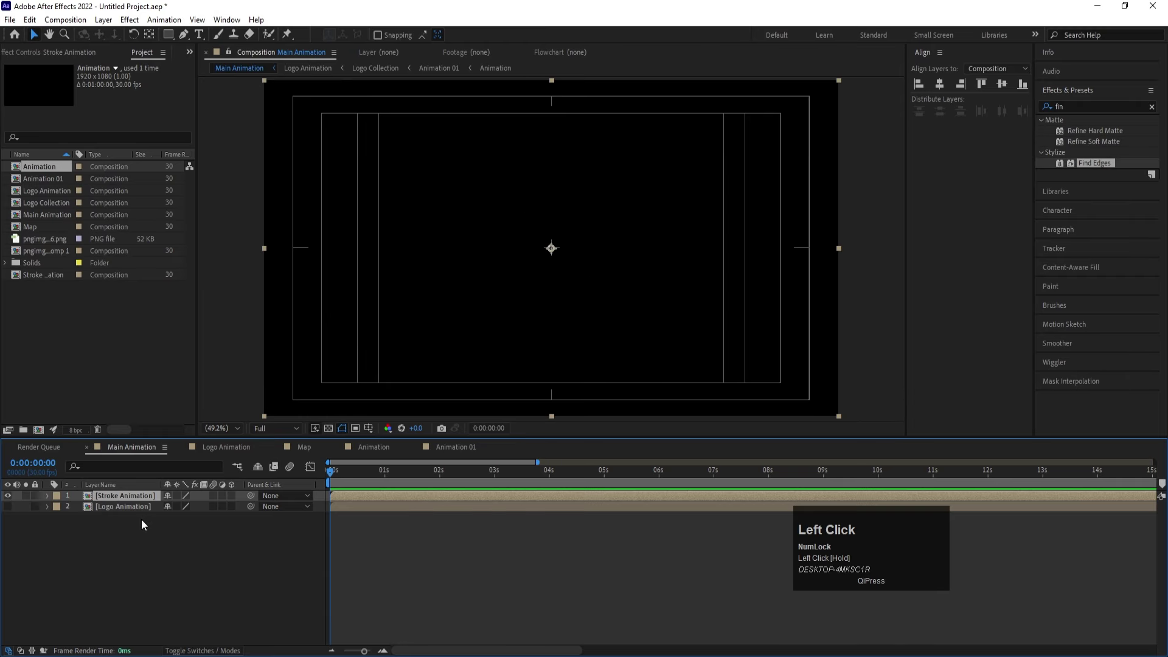
{"action": "key", "text": "s"}
{"action": "left_click", "coordinate": [78, 506]}
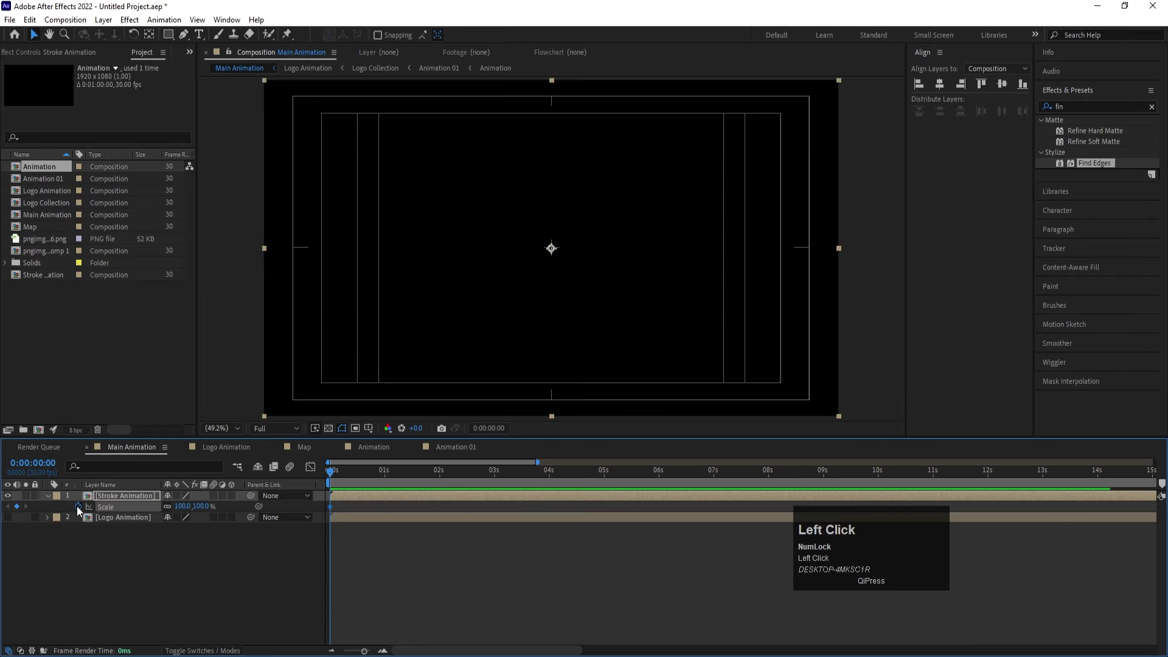
{"action": "key", "text": "space"}
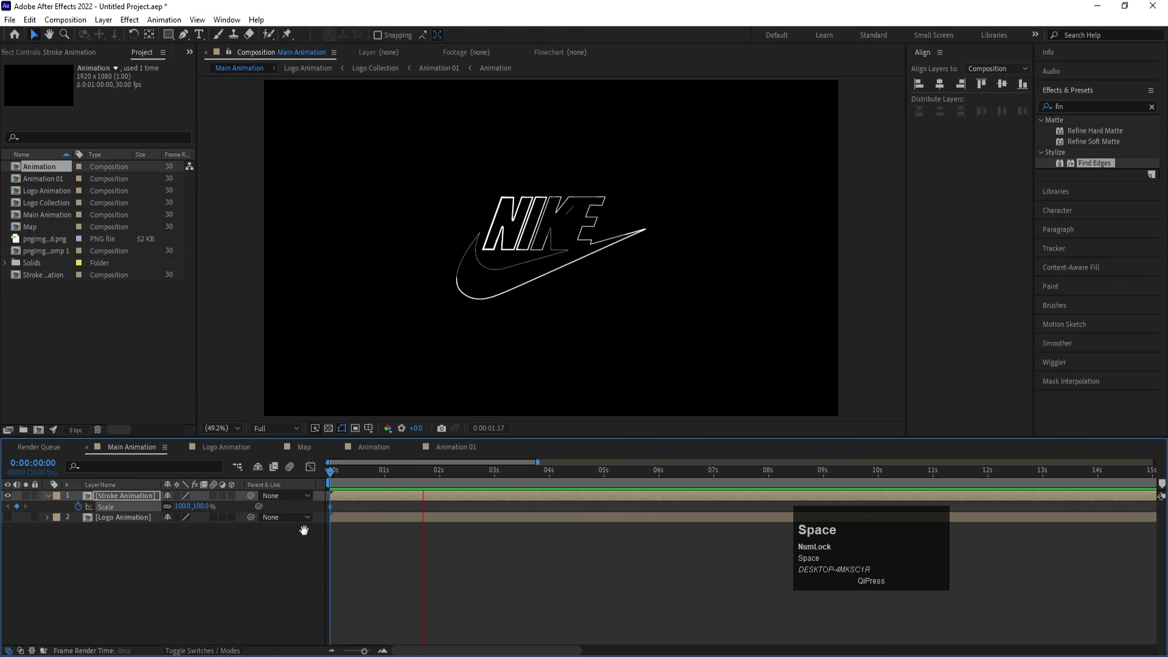
{"action": "key", "text": "space"}
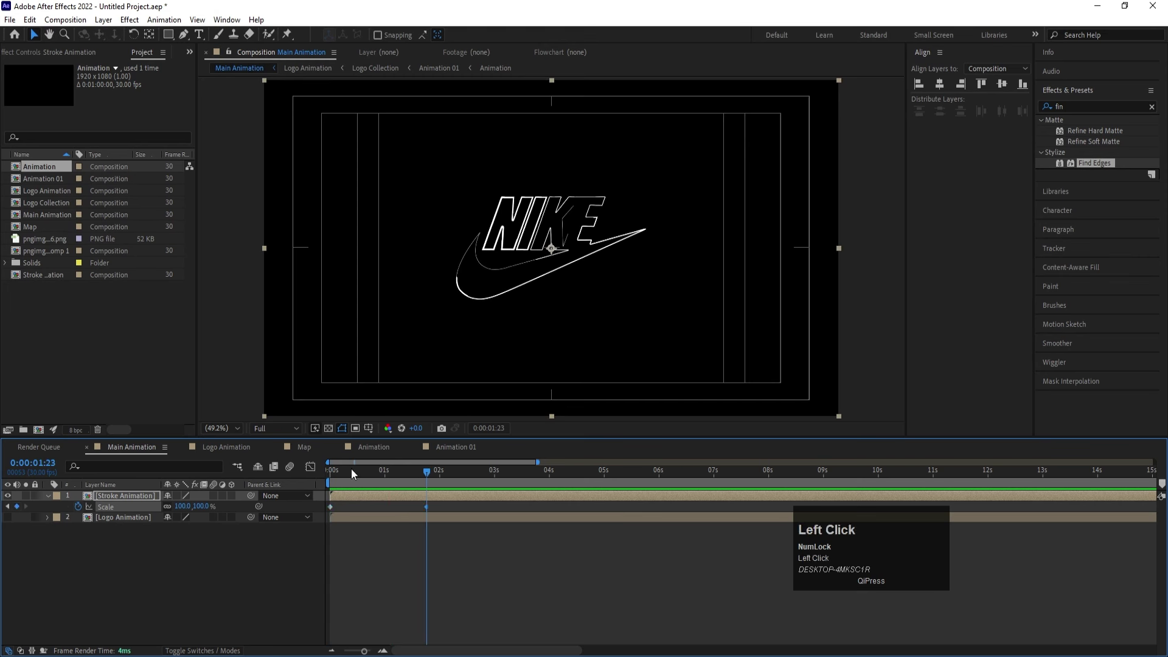
{"action": "left_click_drag", "start_coordinate": [351, 472], "coordinate": [330, 472]}
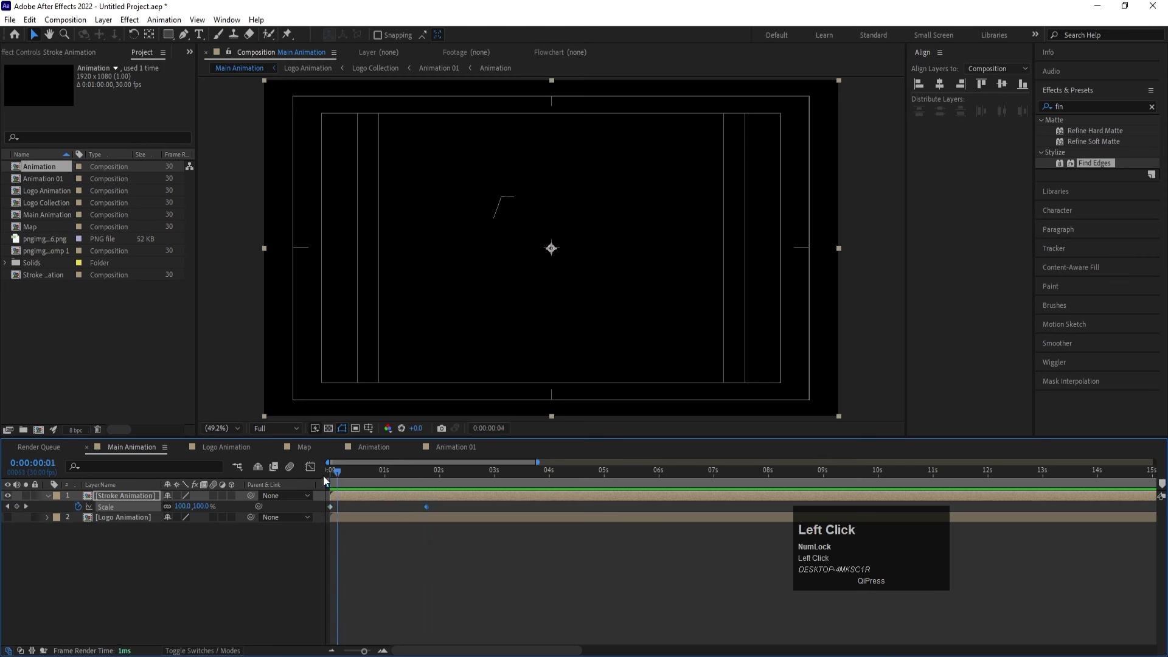
{"action": "left_click_drag", "start_coordinate": [193, 508], "coordinate": [194, 510]}
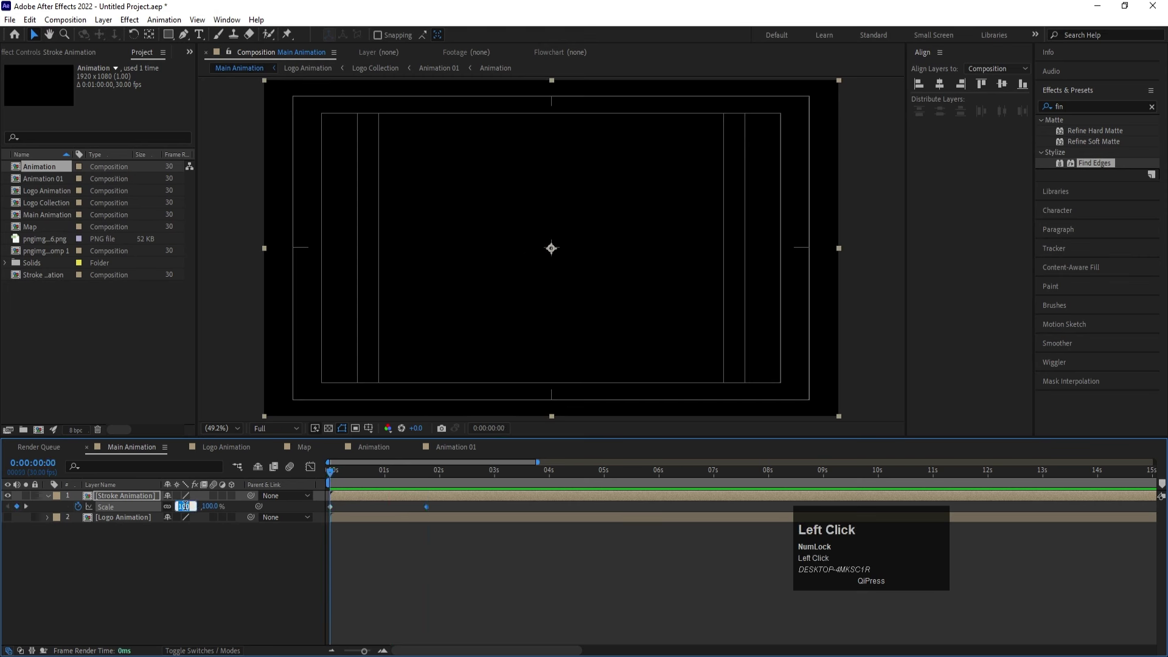
{"action": "key", "text": "Return"}
{"action": "key", "text": "space"}
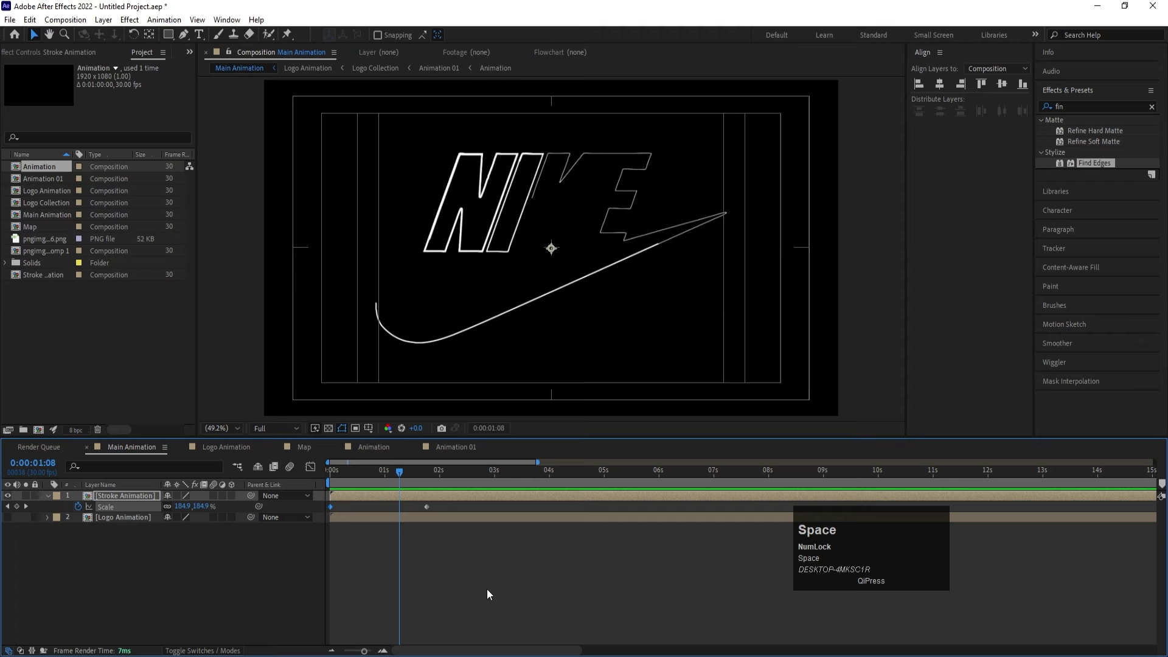
Apply Easy Ease to both Stroke Animation Scale keyframes and reshape the speed graph into an early peak with a long slow-down.
{"action": "left_click_drag", "start_coordinate": [497, 594], "coordinate": [330, 484]}
{"action": "key", "text": "F9"}
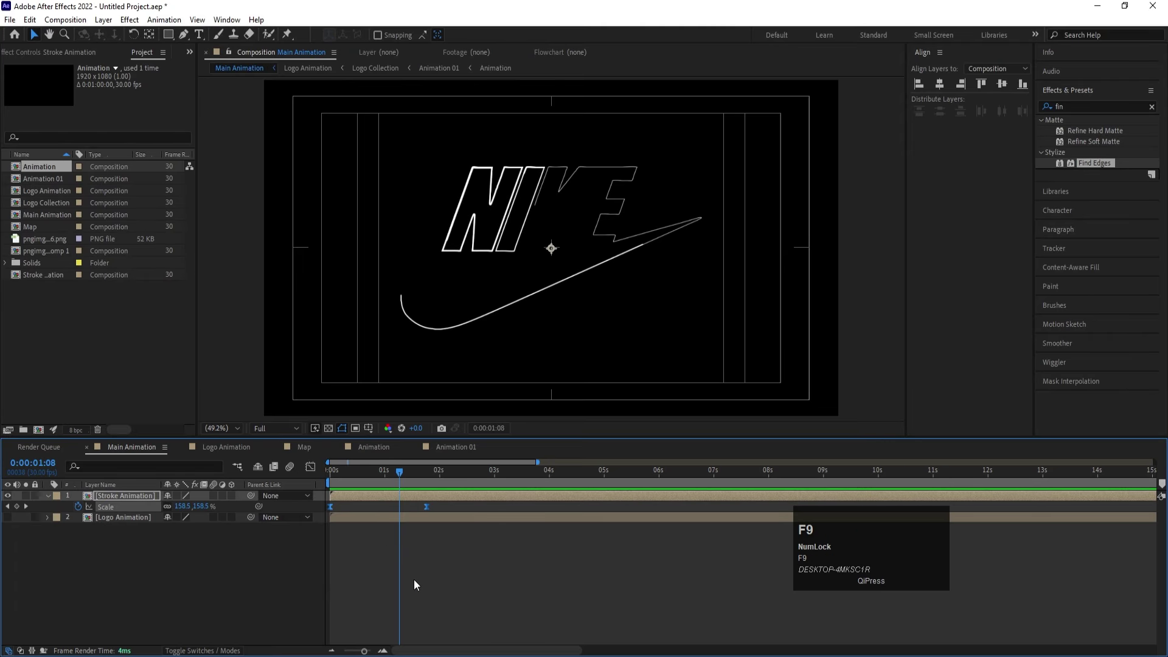
{"action": "left_click", "coordinate": [320, 472]}
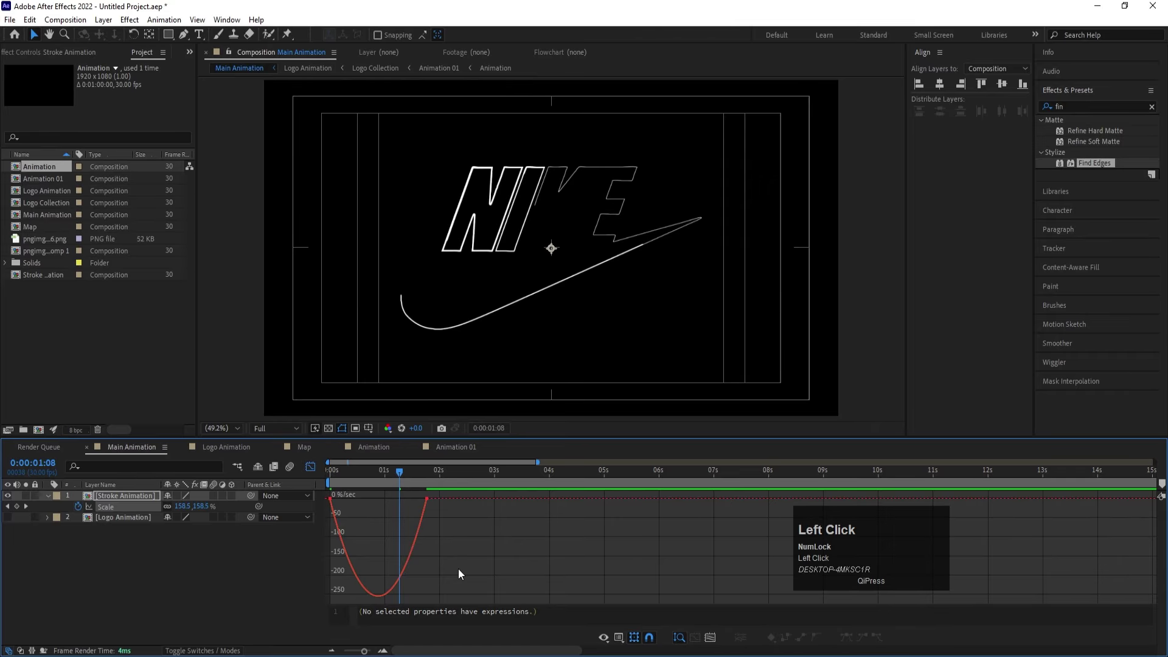
{"action": "left_click_drag", "start_coordinate": [458, 569], "coordinate": [329, 491]}
{"action": "left_click_drag", "start_coordinate": [412, 502], "coordinate": [378, 499]}
{"action": "left_click", "coordinate": [330, 470]}
{"action": "key", "text": "space"}
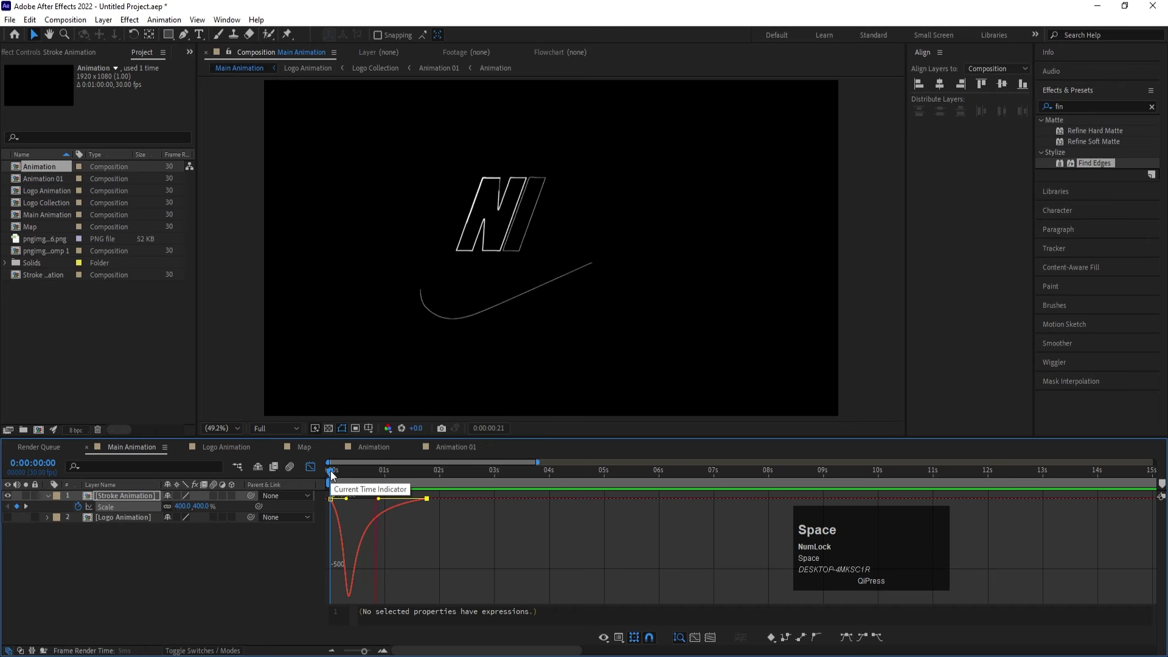
{"action": "left_click", "coordinate": [310, 467]}
{"action": "left_click", "coordinate": [406, 542]}
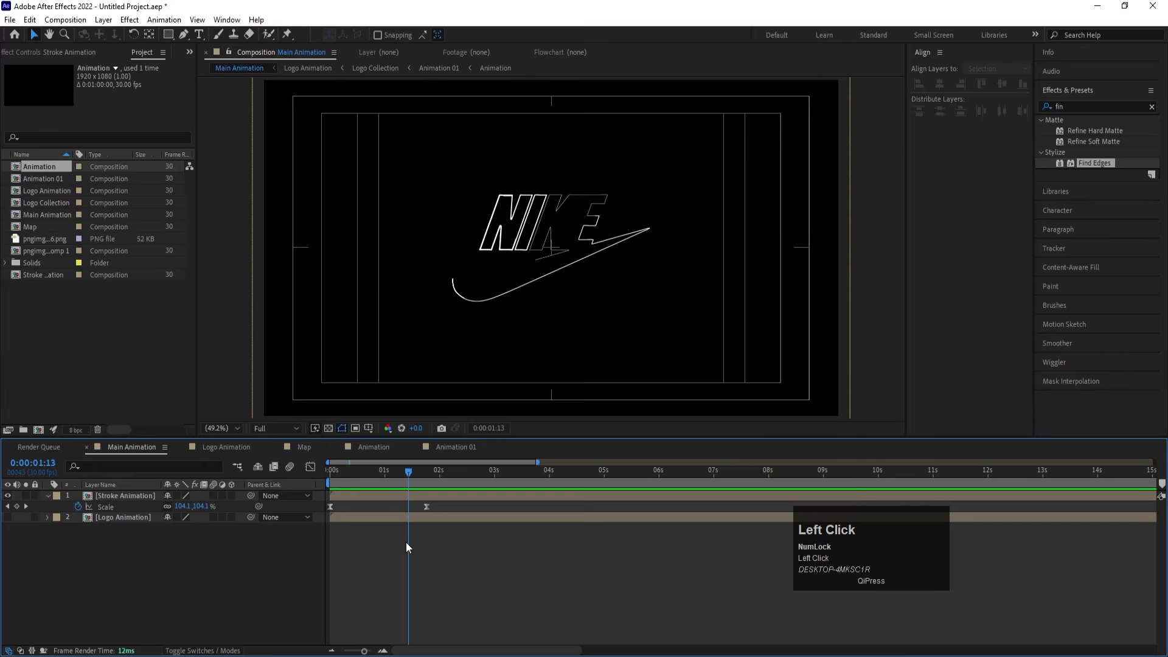
Duplicate the Stroke Animation layer three times, staggering the start of each copy by about 7 frames.
{"action": "left_click", "coordinate": [364, 498]}
{"action": "key", "text": "ctrl+d"}
{"action": "left_click_drag", "start_coordinate": [364, 497], "coordinate": [374, 496]}
{"action": "key", "text": "space"}
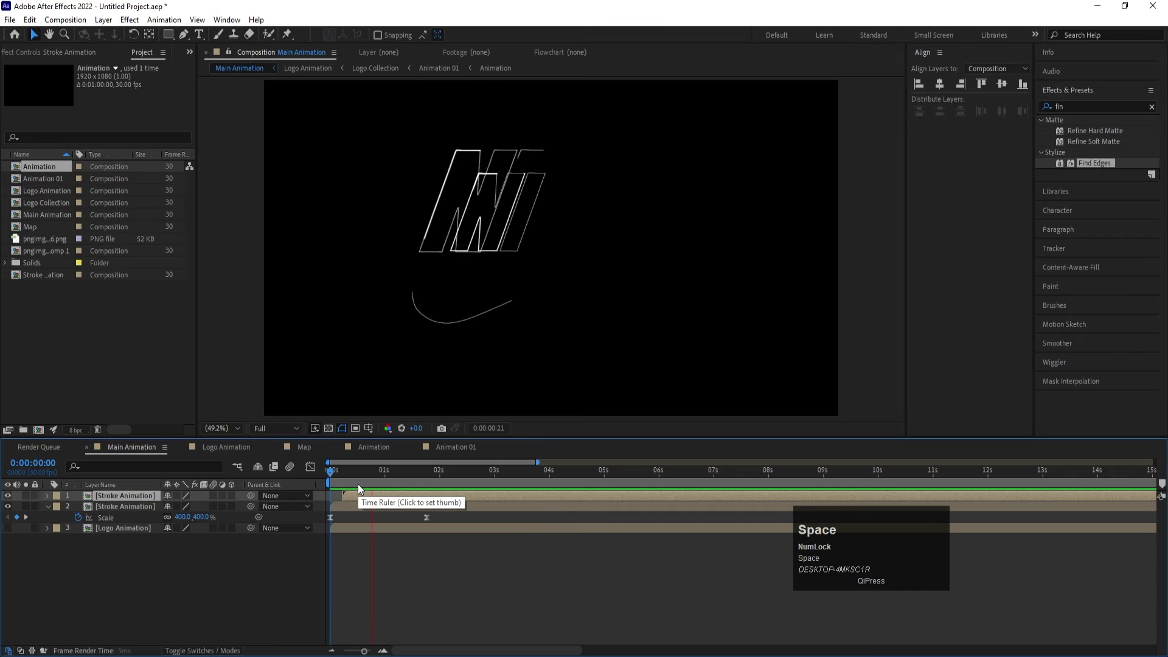
{"action": "key", "text": "ctrl+d"}
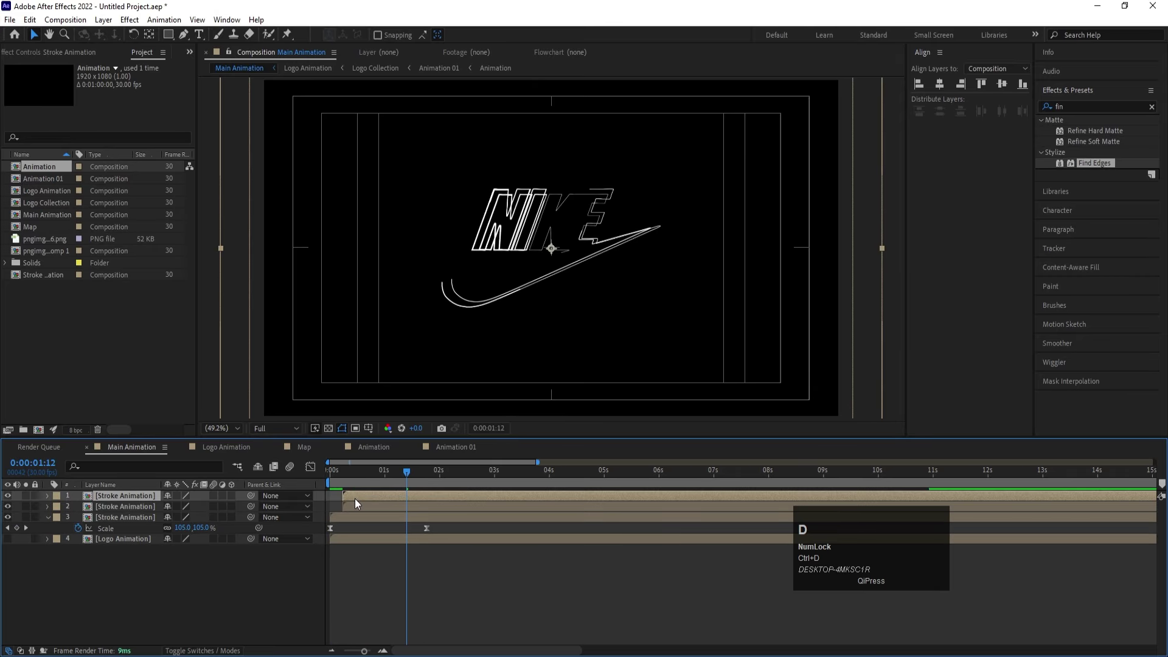
{"action": "left_click_drag", "start_coordinate": [355, 498], "coordinate": [368, 498]}
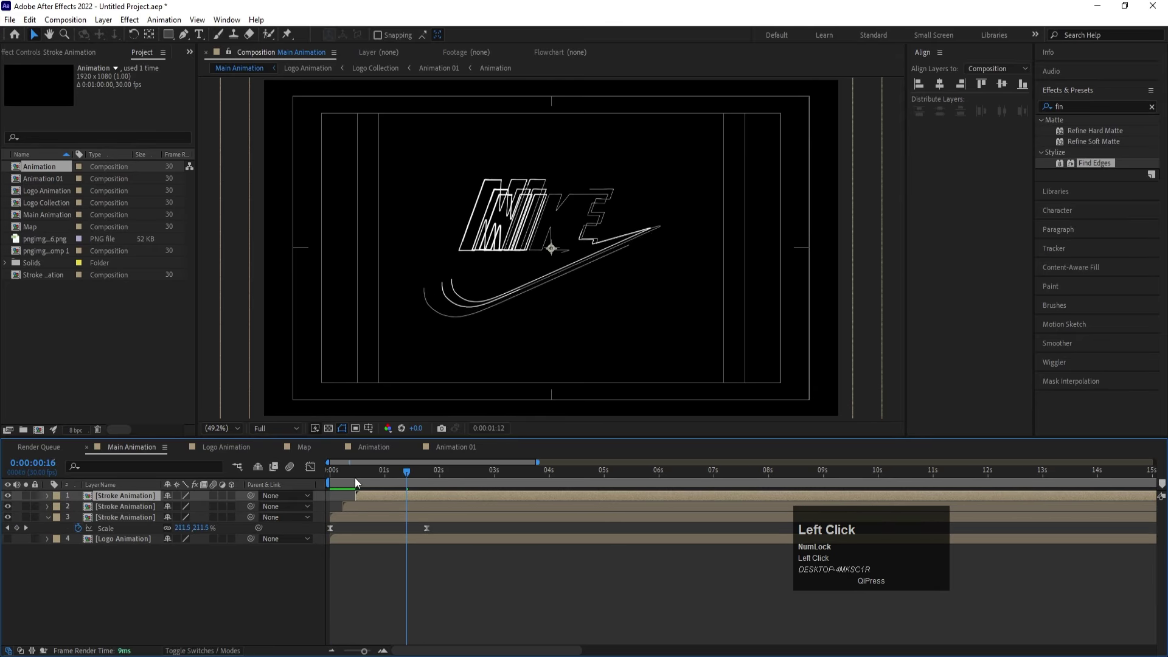
{"action": "key", "text": "space"}
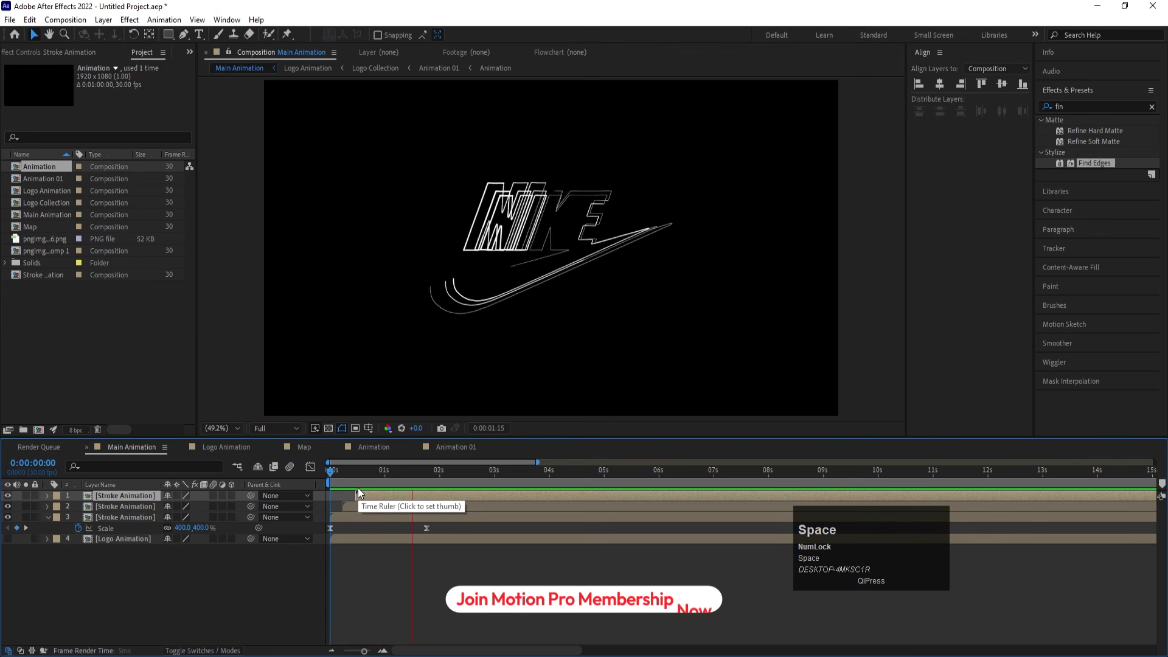
{"action": "key", "text": "space"}
{"action": "key", "text": "ctrl+d"}
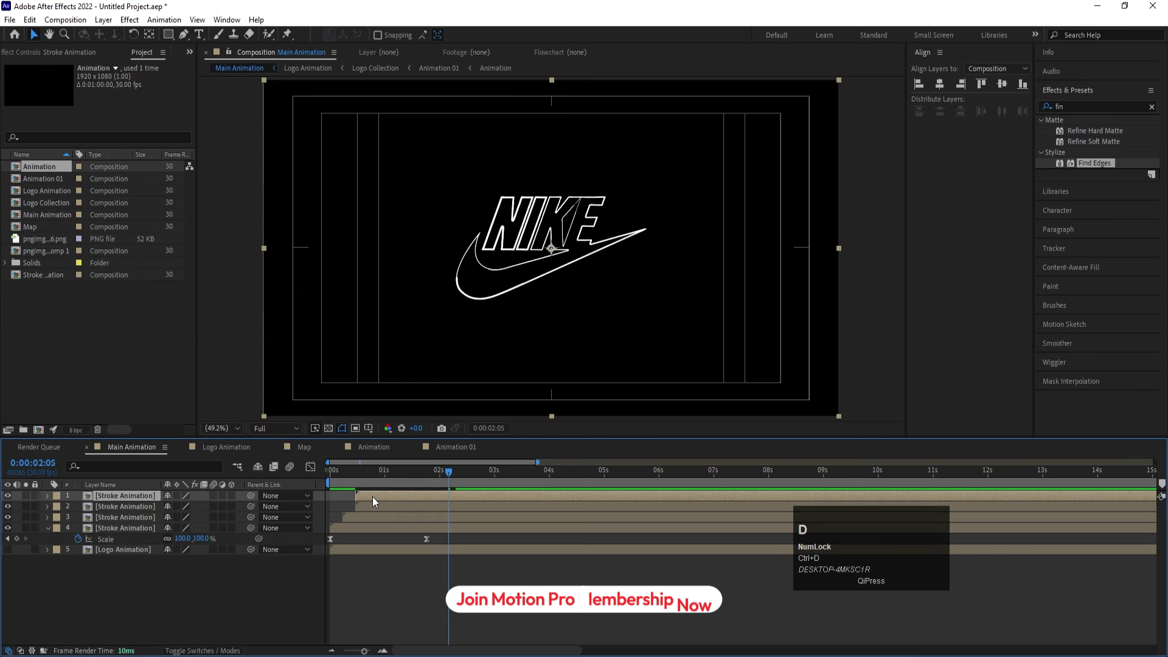
{"action": "left_click_drag", "start_coordinate": [372, 496], "coordinate": [384, 496]}
Set the ending Scale keyframe of the top Stroke Animation copy at 0:00:02:14 to 122% and play it back.
{"action": "key", "text": "u"}
{"action": "key", "text": "k"}
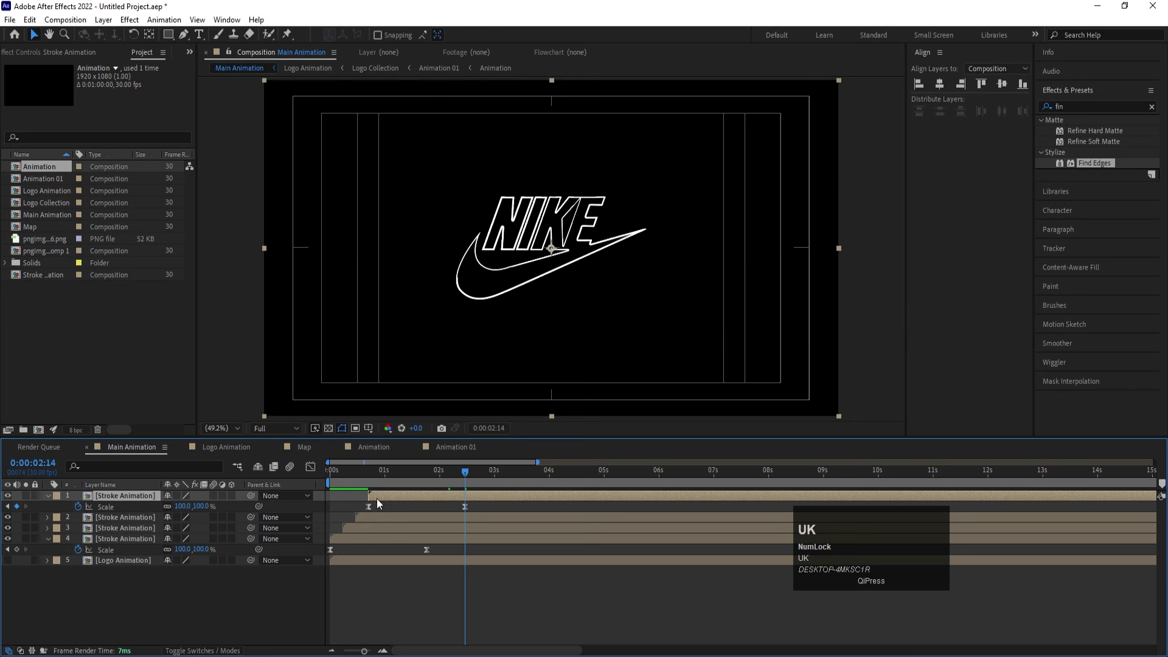
{"action": "left_click_drag", "start_coordinate": [182, 506], "coordinate": [200, 507]}
{"action": "key", "text": "space"}
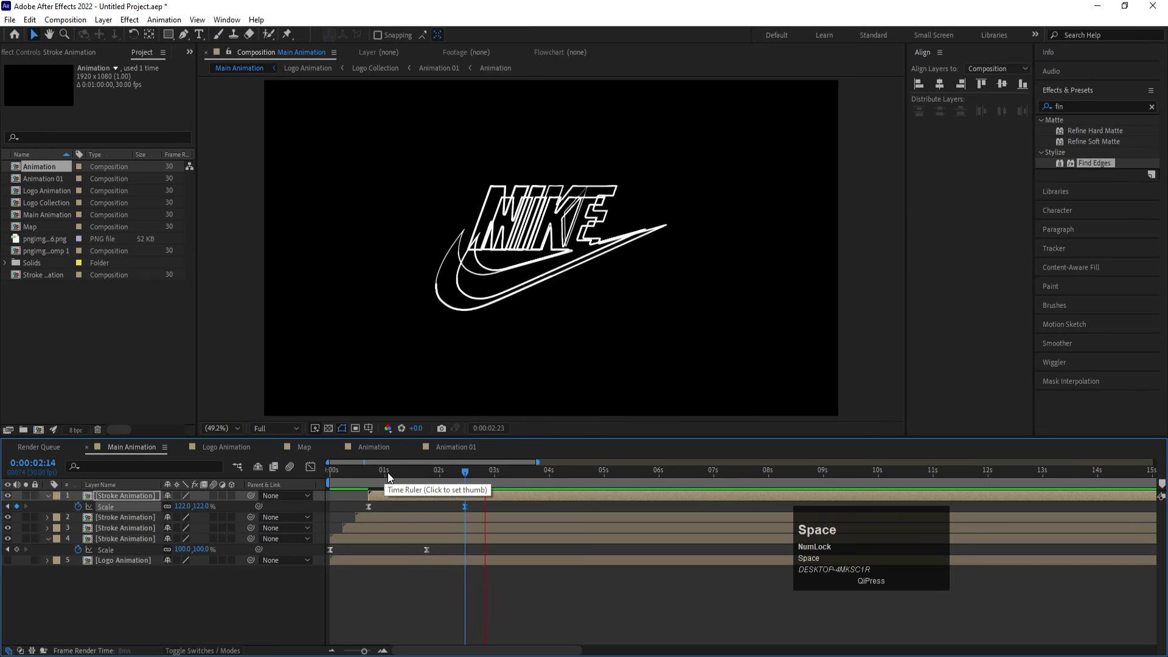
Set the top Stroke Animation copy's Opacity to 20% and play back the animation from the start.
{"action": "key", "text": "t"}
{"action": "left_click", "coordinate": [171, 507]}
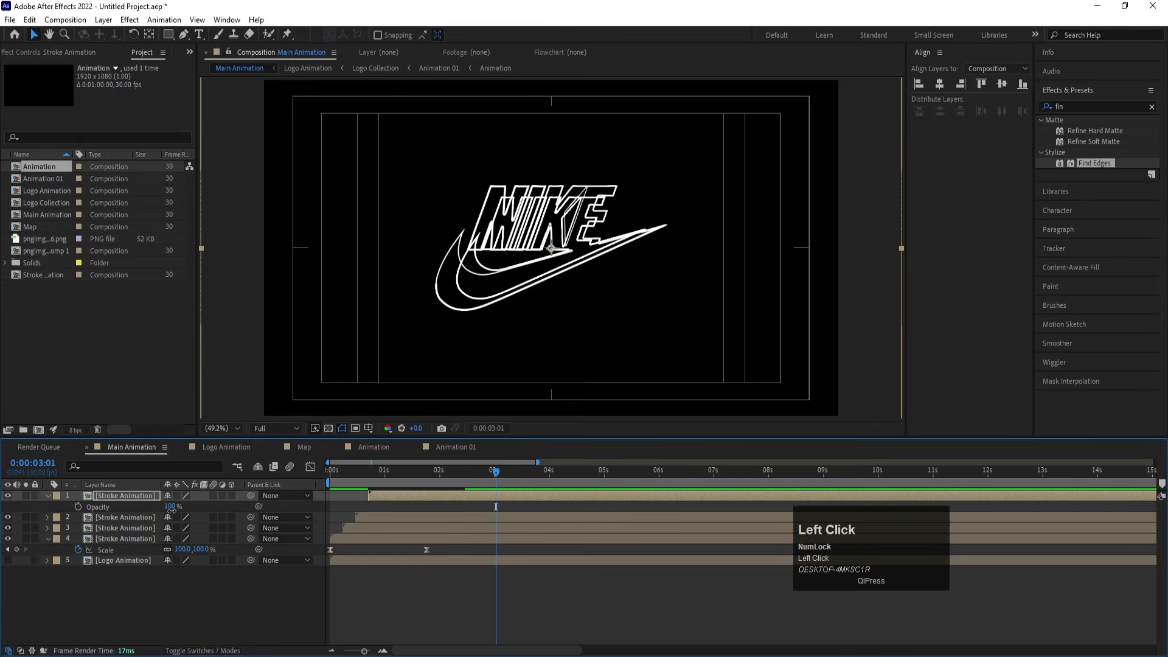
{"action": "type", "text": "50"}
{"action": "key", "text": "Return"}
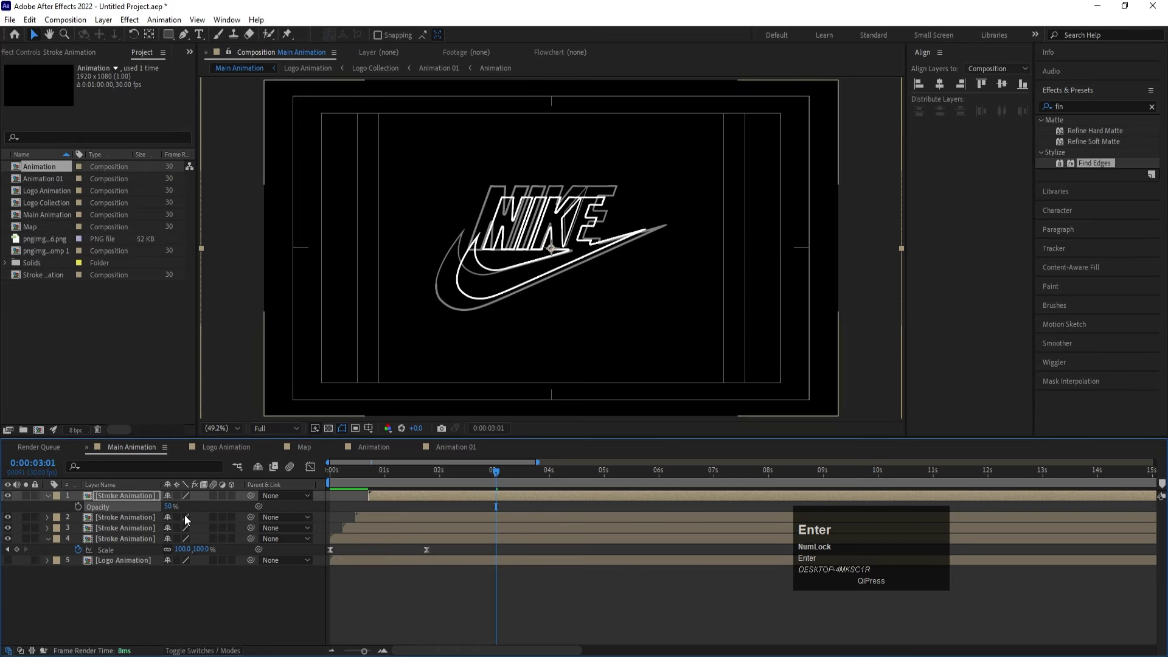
{"action": "left_click", "coordinate": [173, 506]}
{"action": "type", "text": "20"}
{"action": "key", "text": "Return"}
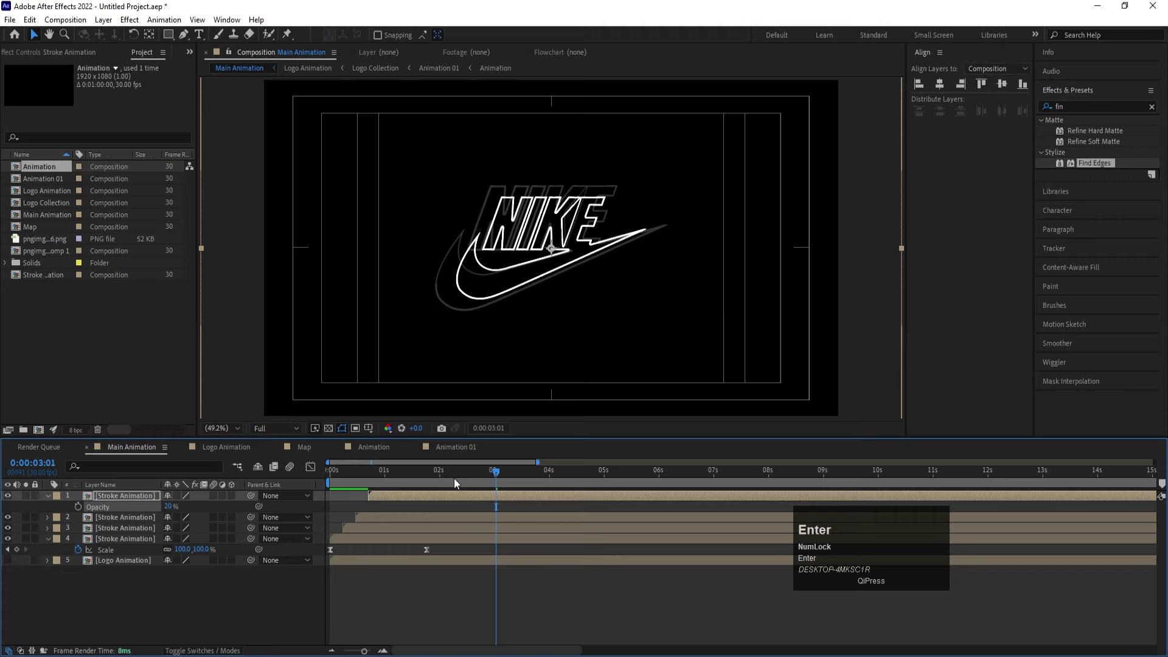
{"action": "left_click", "coordinate": [329, 483]}
{"action": "key", "text": "space"}
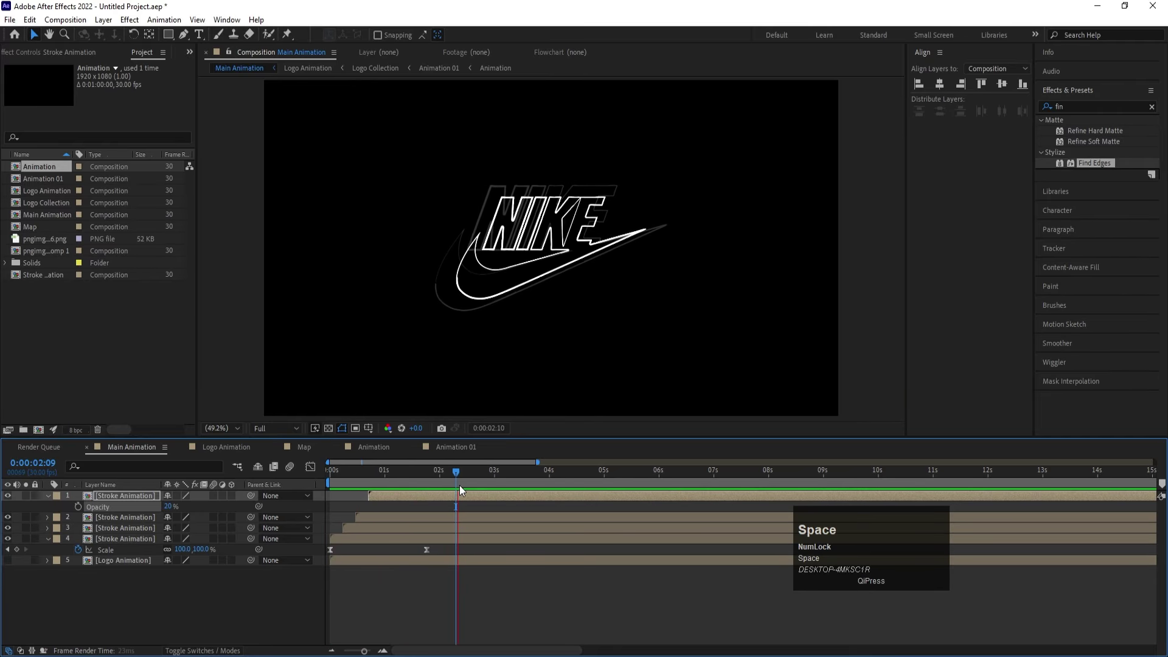
{"action": "key", "text": "space"}
Fade out the top Stroke Animation copy with Opacity keyframes of 20% at 0:00:02:20 and 0% at 0:00:03:09, and play it back.
{"action": "key", "text": "u"}
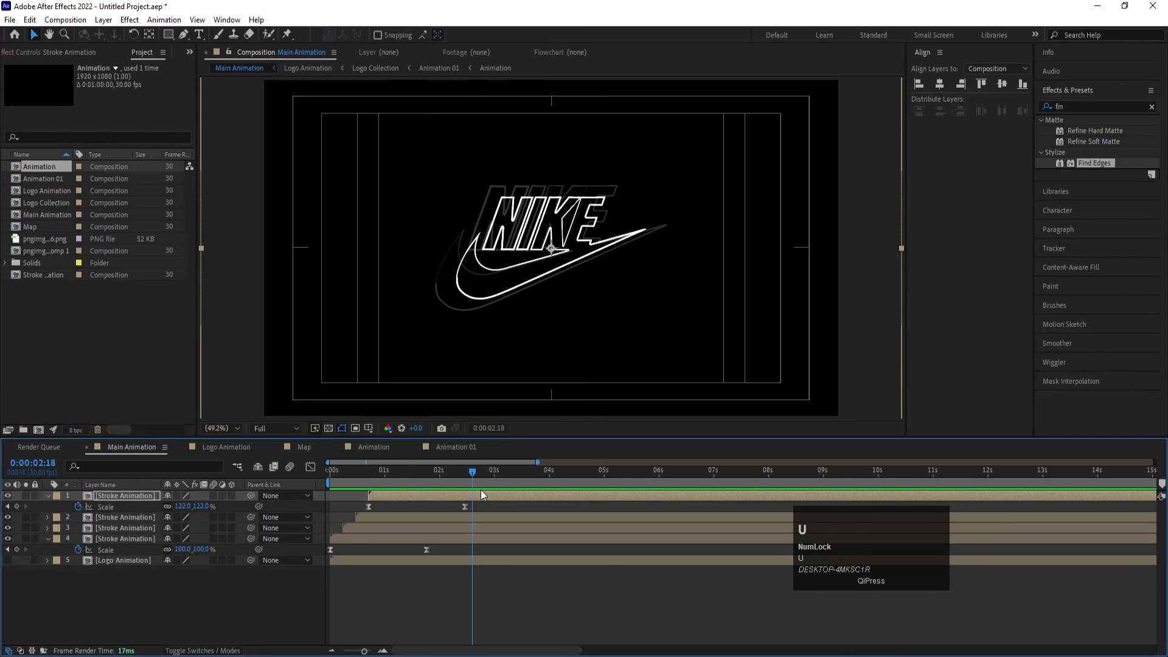
{"action": "key", "text": "t"}
{"action": "key", "text": "space"}
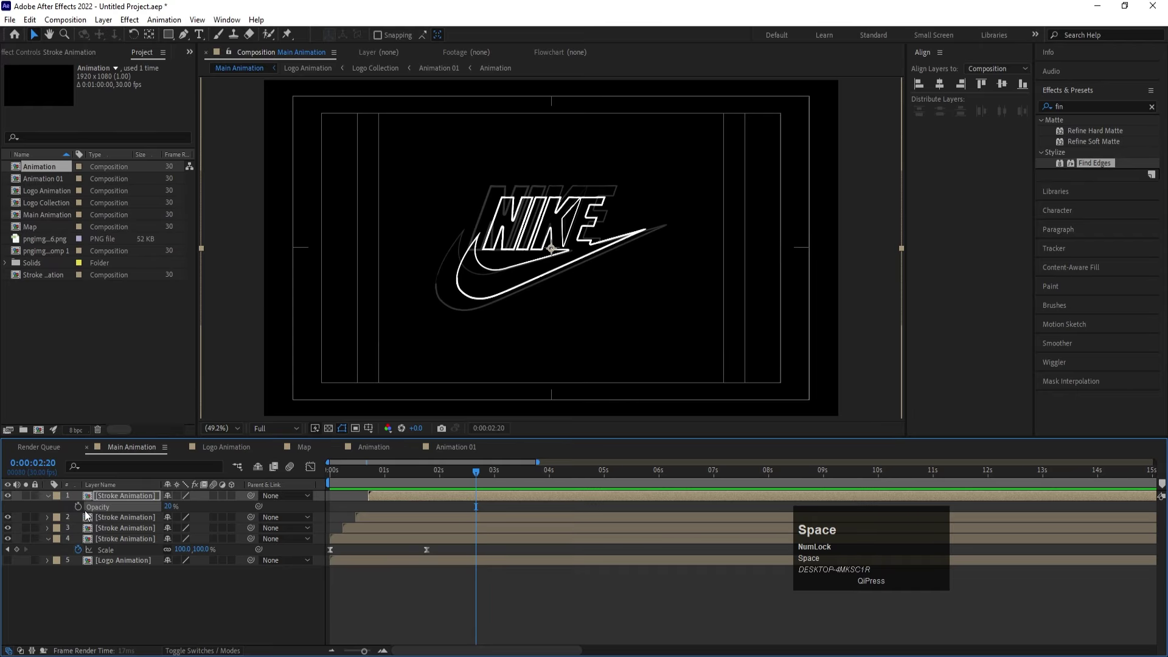
{"action": "key", "text": "space"}
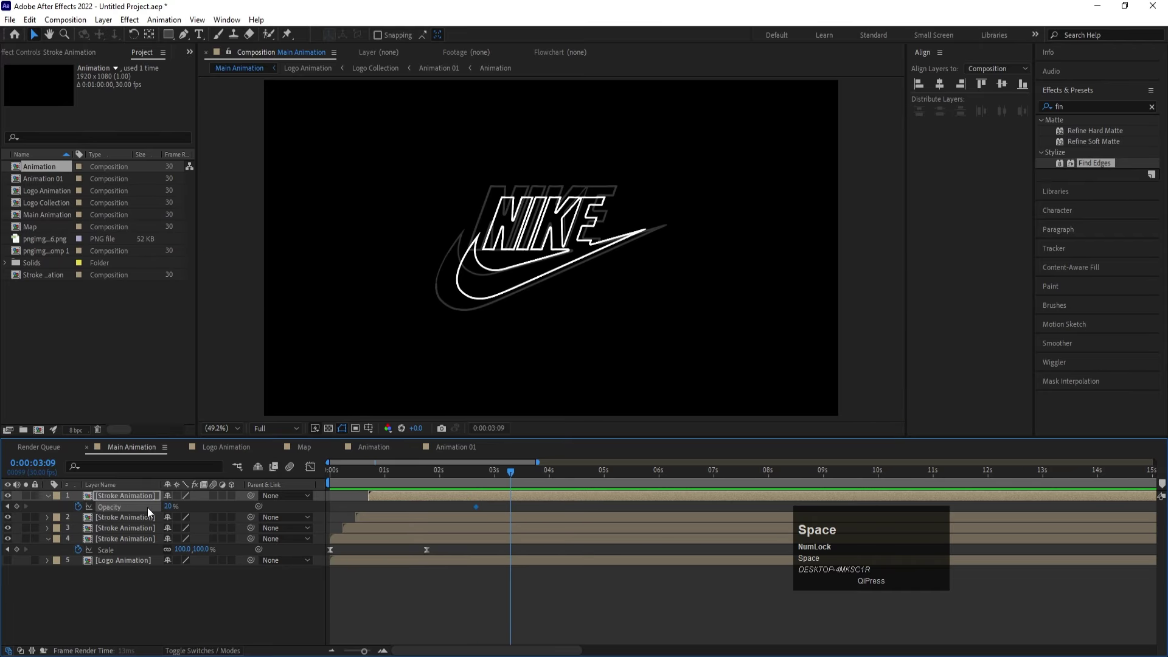
{"action": "left_click_drag", "start_coordinate": [170, 506], "coordinate": [64, 507]}
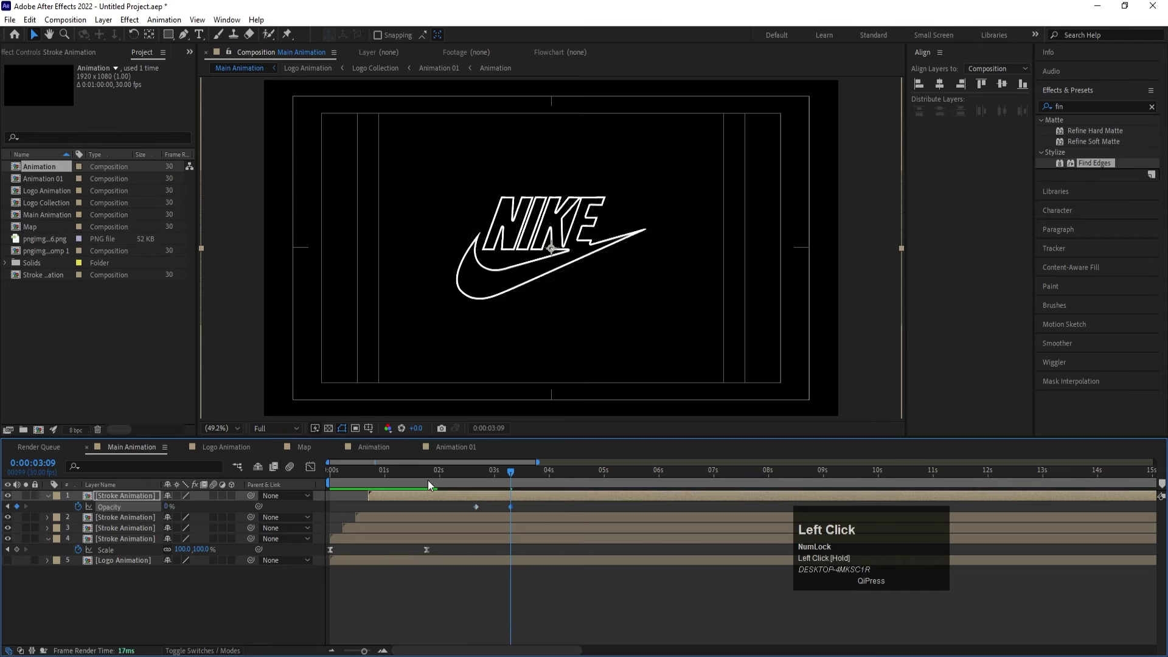
{"action": "left_click_drag", "start_coordinate": [428, 485], "coordinate": [330, 481]}
{"action": "key", "text": "space"}
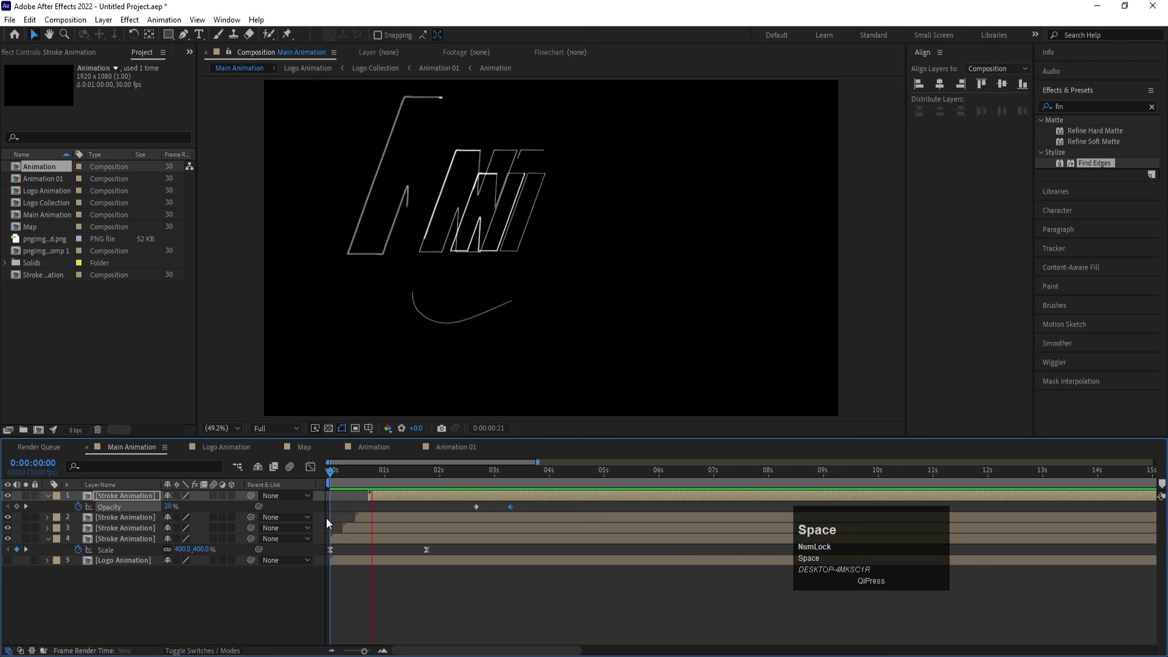
{"action": "key", "text": "space"}
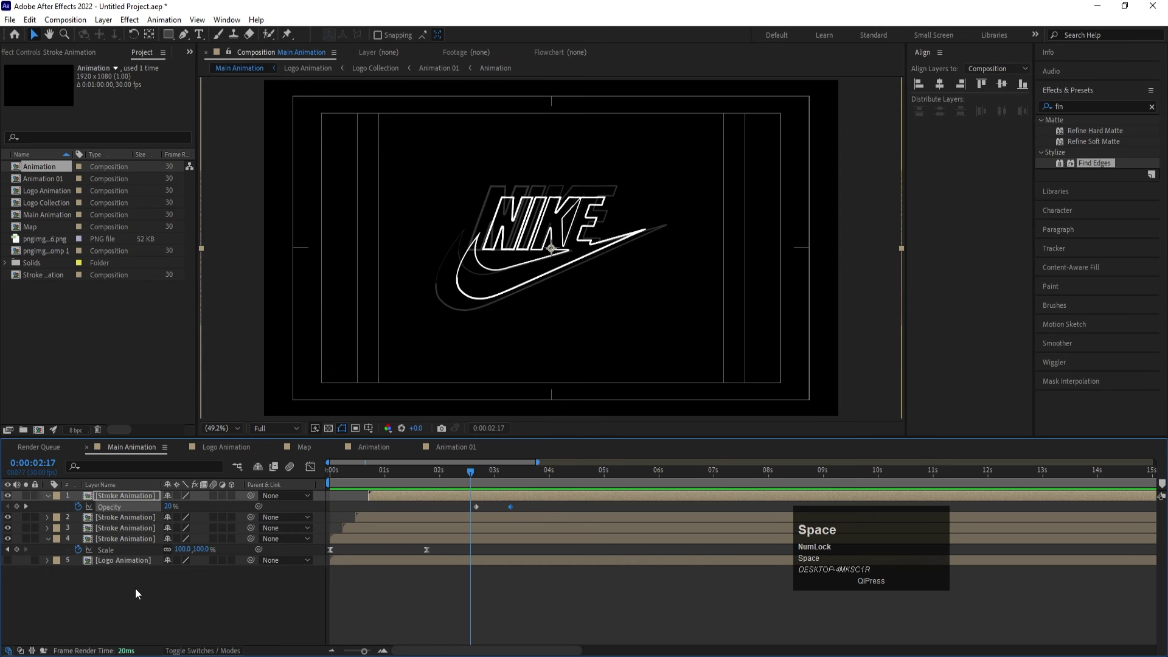
Add a new adjustment layer above all layers in the Main Animation composition.
{"action": "left_click", "coordinate": [135, 587]}
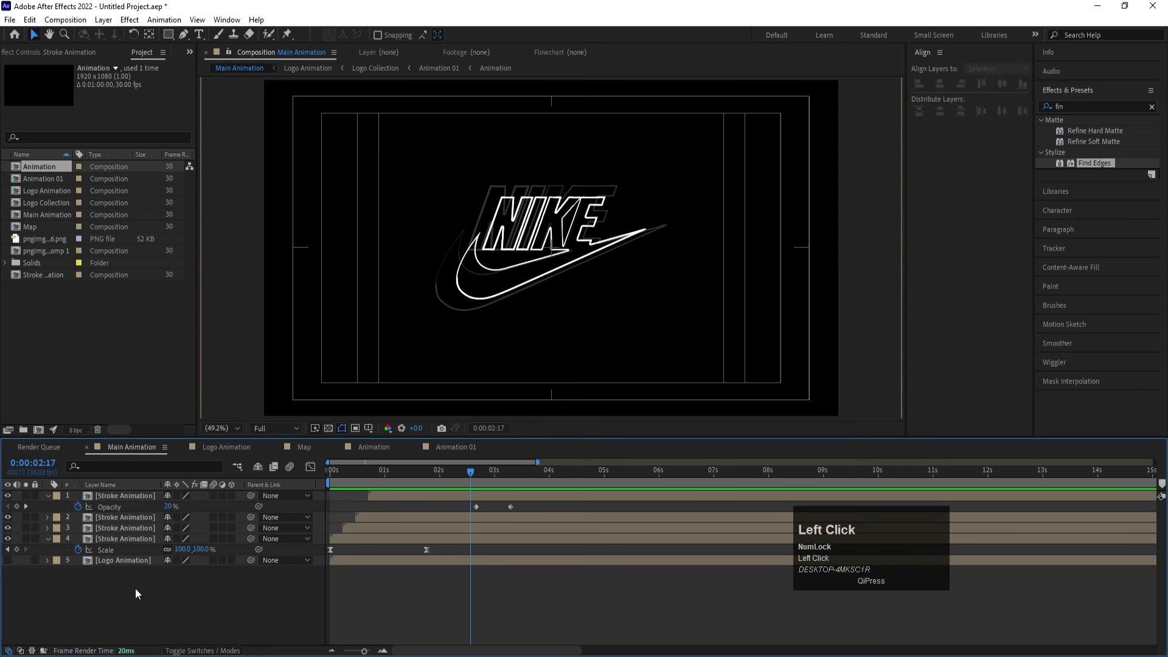
{"action": "right_click", "coordinate": [135, 589]}
{"action": "left_click", "coordinate": [175, 435]}
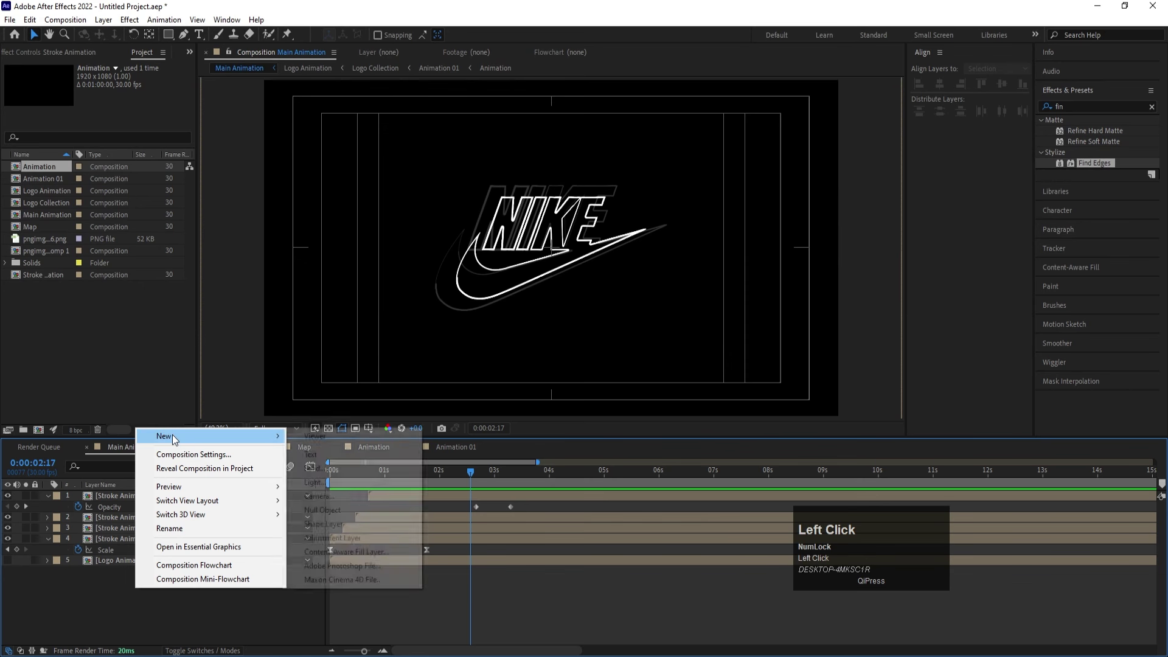
{"action": "left_click", "coordinate": [351, 539]}
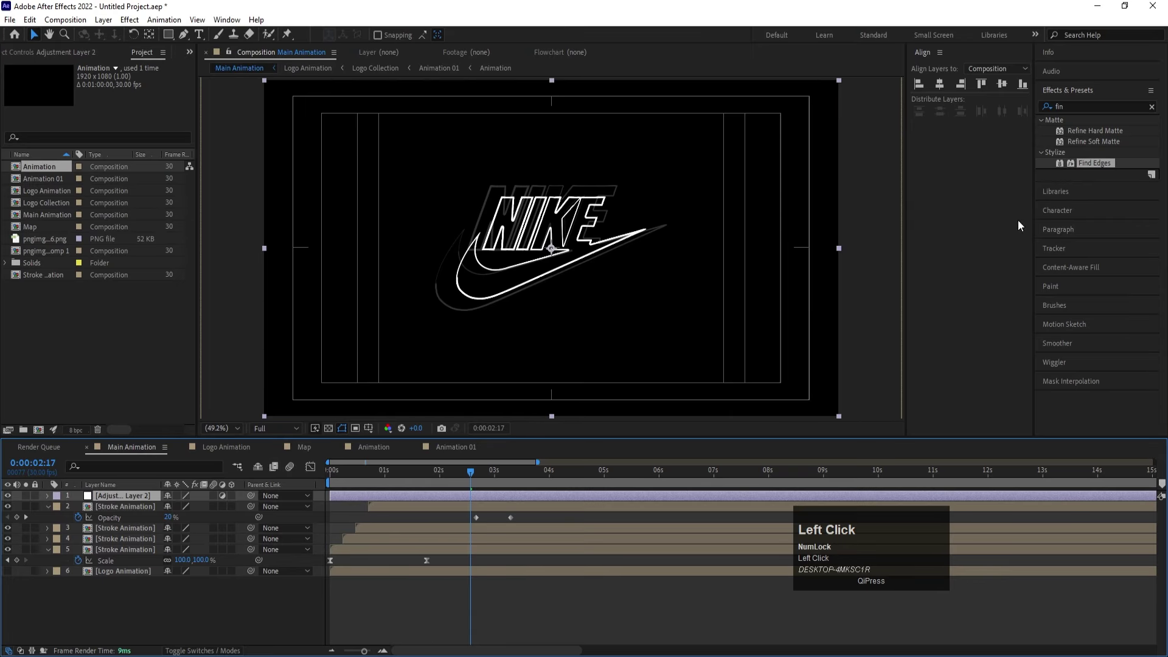
Apply the CC Lens effect to the adjustment layer and play back the animation from the start.
{"action": "left_click", "coordinate": [1075, 107]}
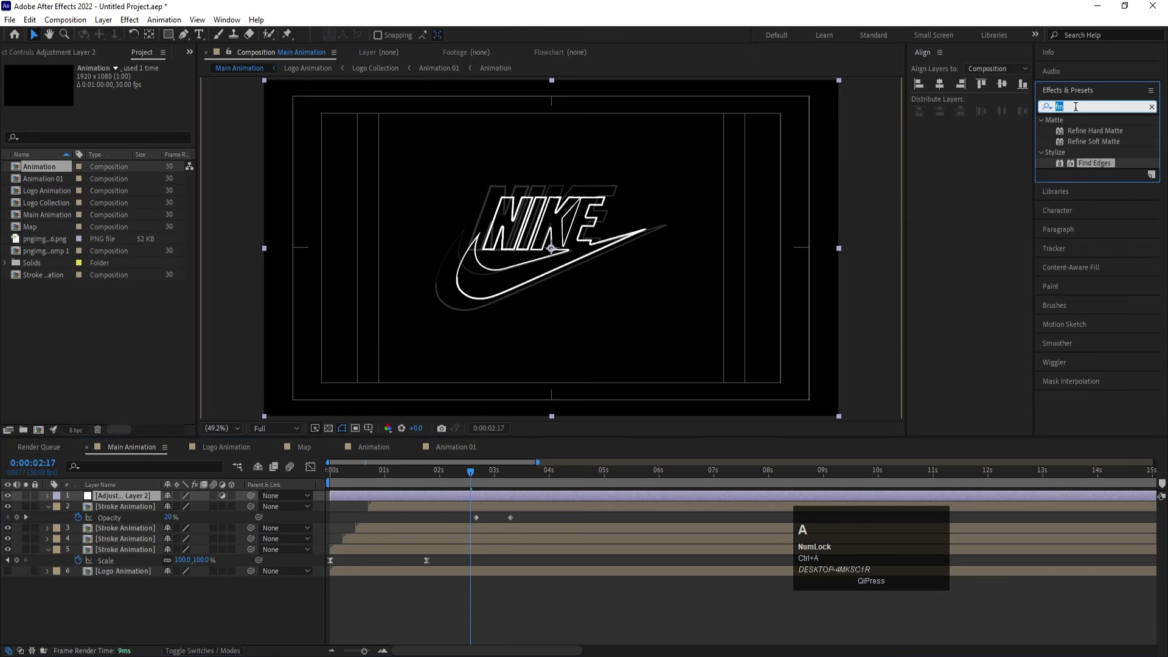
{"action": "type", "text": "cc l"}
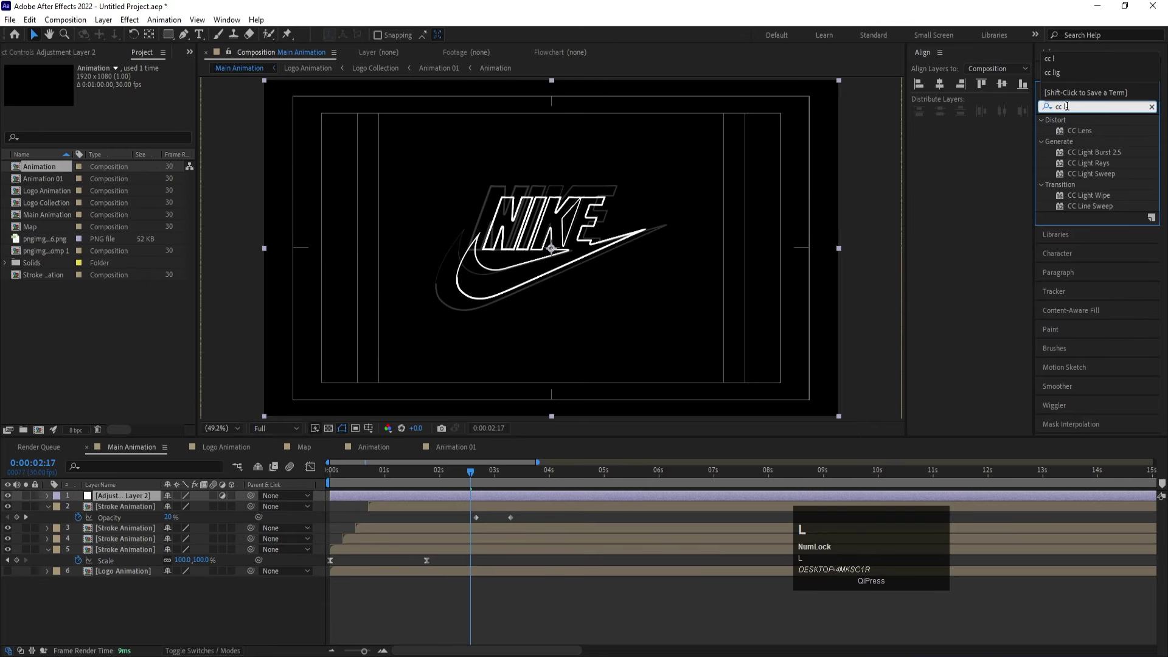
{"action": "double_click", "coordinate": [1078, 130]}
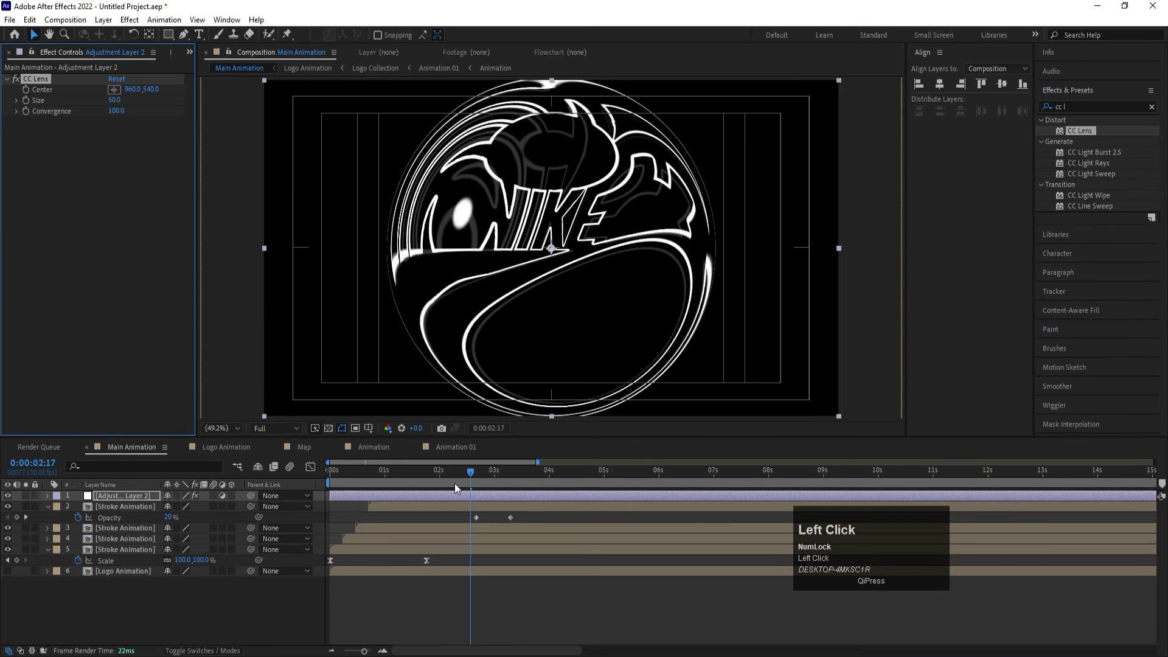
{"action": "left_click", "coordinate": [429, 477]}
{"action": "left_click_drag", "start_coordinate": [428, 475], "coordinate": [327, 477]}
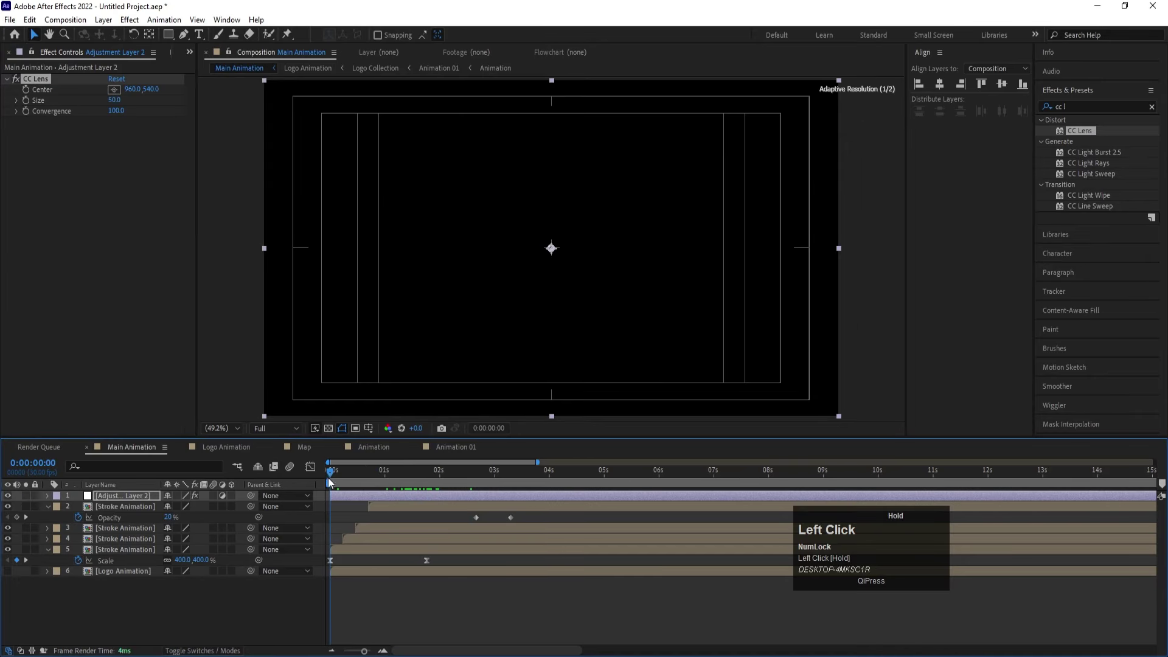
{"action": "key", "text": "space"}
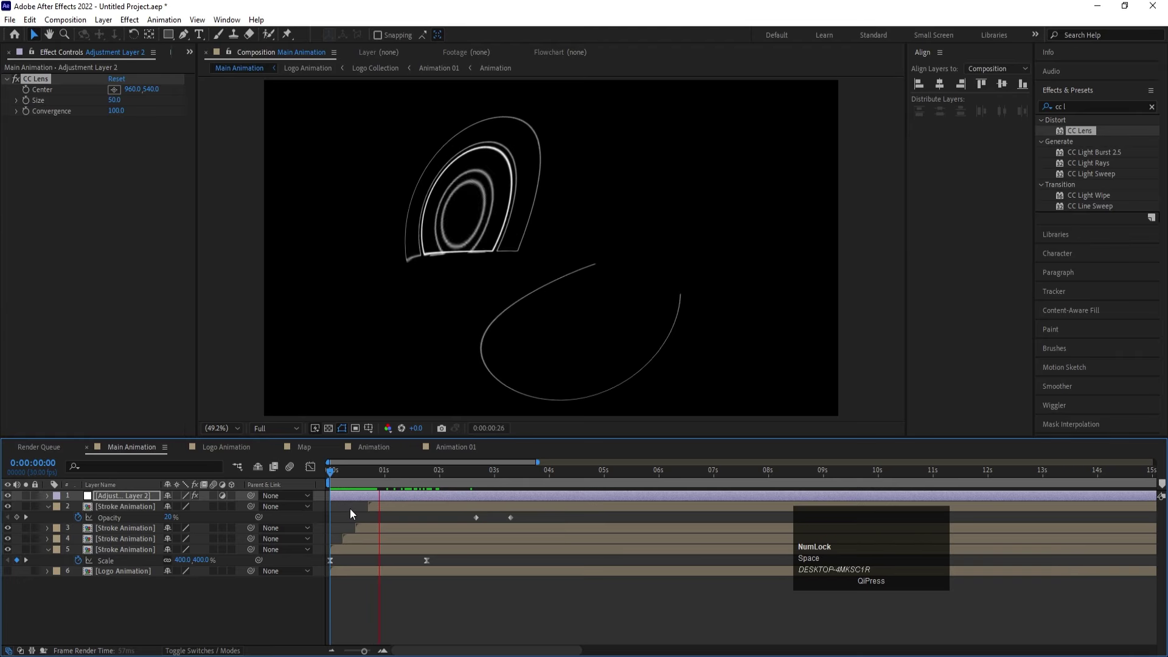
{"action": "key", "text": "space"}
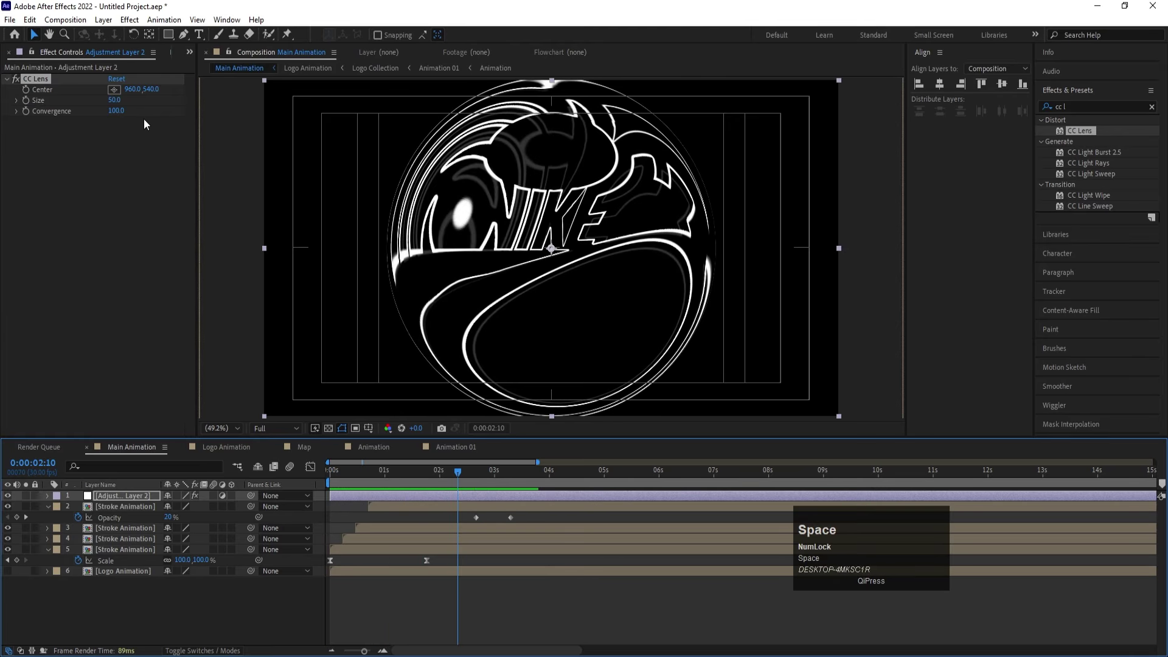
Try a CC Lens Size of 400 and play back the animation from the start.
{"action": "left_click_drag", "start_coordinate": [341, 472], "coordinate": [303, 467]}
{"action": "left_click", "coordinate": [112, 101]}
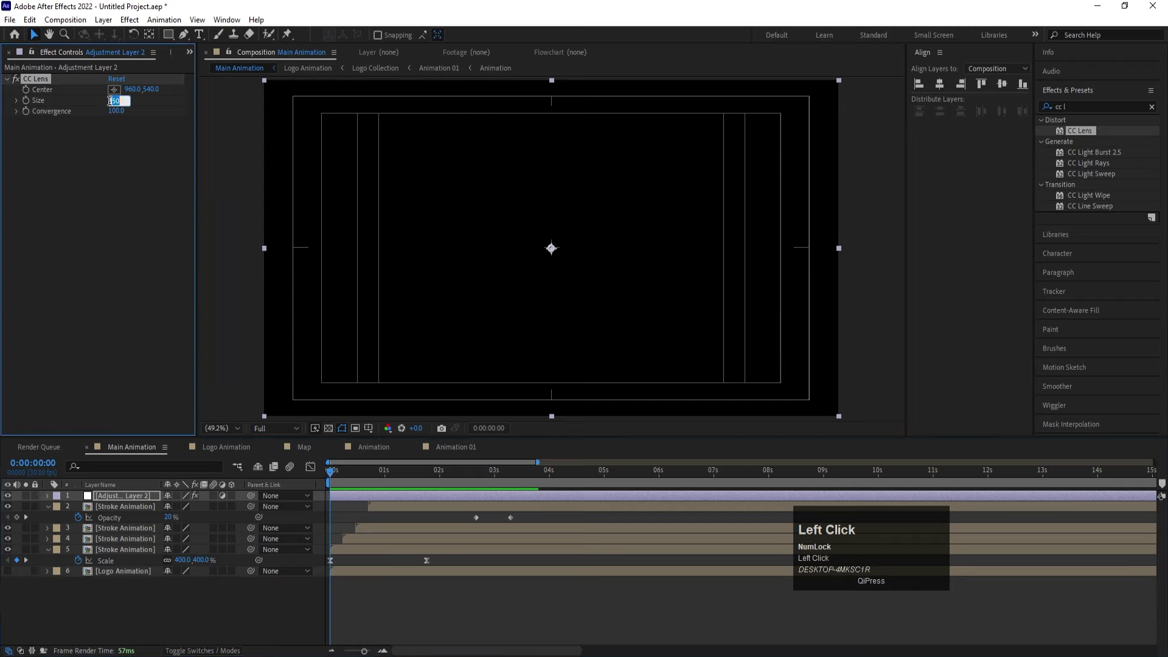
{"action": "type", "text": "400"}
{"action": "key", "text": "Return"}
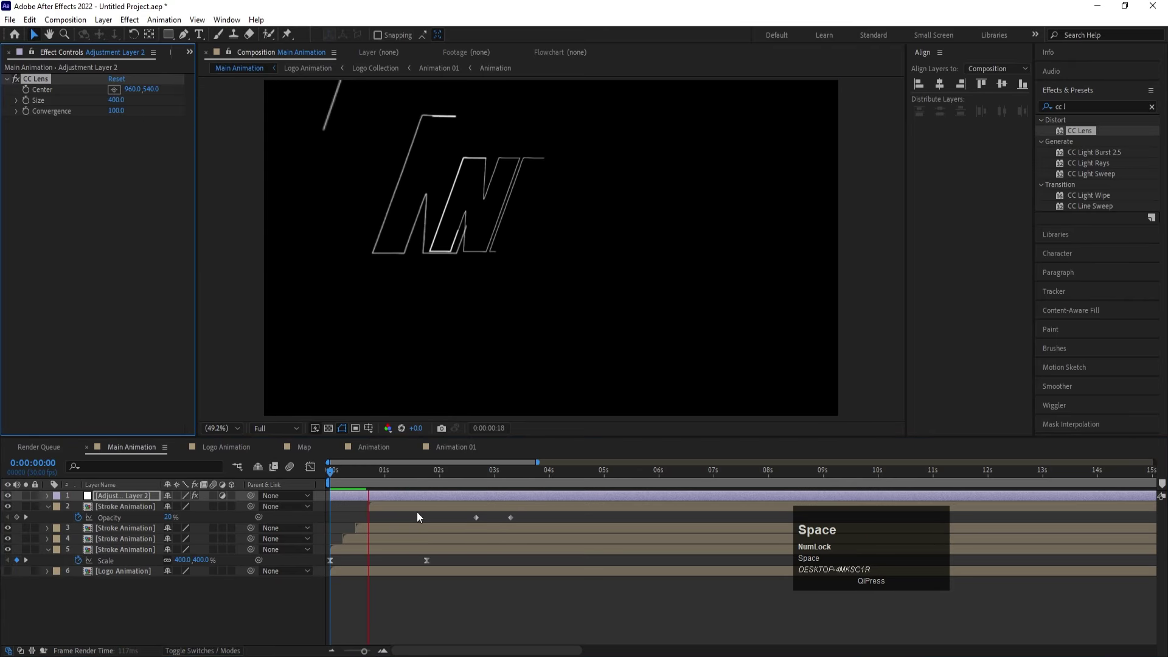
{"action": "key", "text": "space"}
Try a CC Lens Size of 200 and preview the animation from the start.
{"action": "left_click_drag", "start_coordinate": [115, 100], "coordinate": [96, 116]}
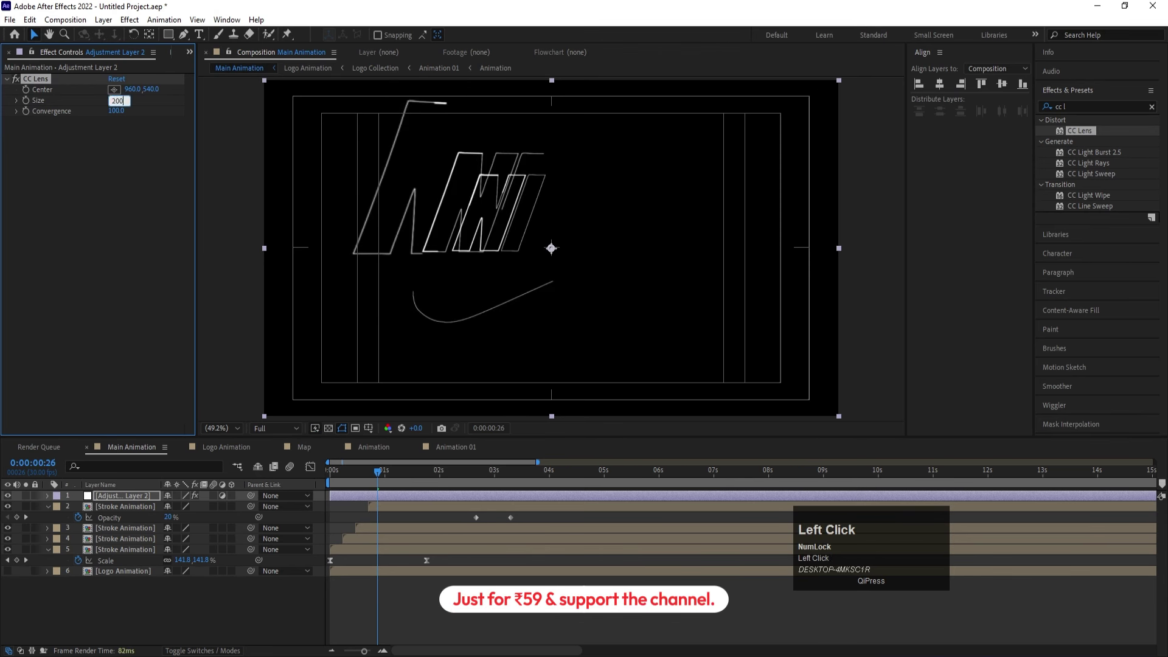
{"action": "type", "text": "200"}
{"action": "key", "text": "Return"}
{"action": "key", "text": "space"}
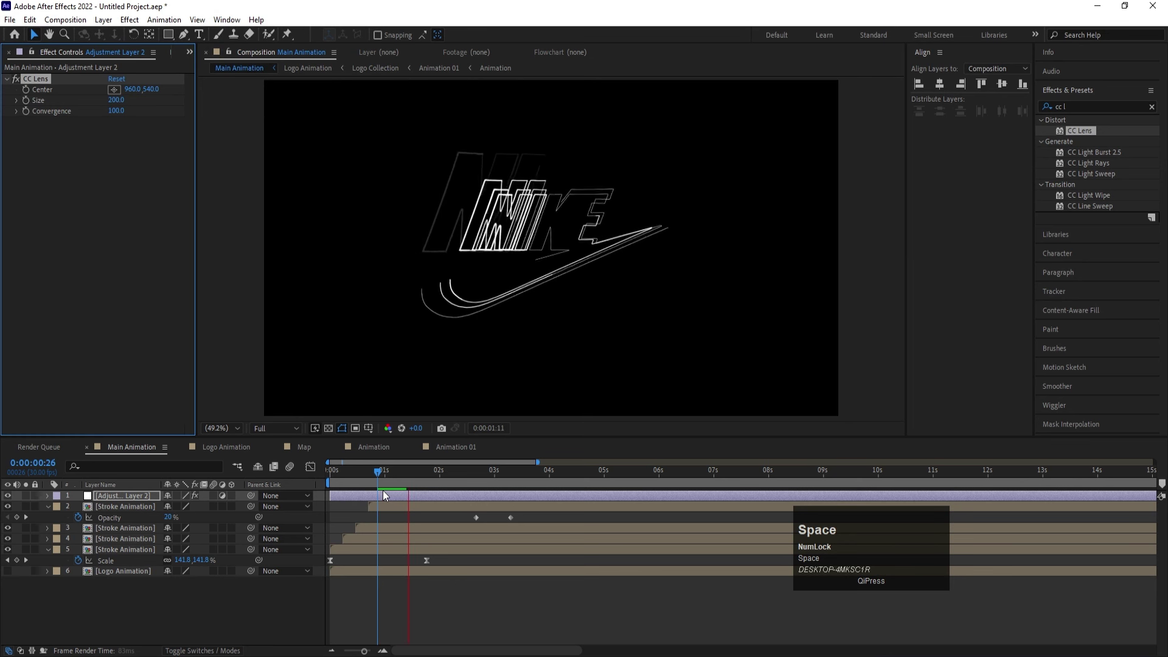
{"action": "left_click_drag", "start_coordinate": [411, 476], "coordinate": [247, 475]}
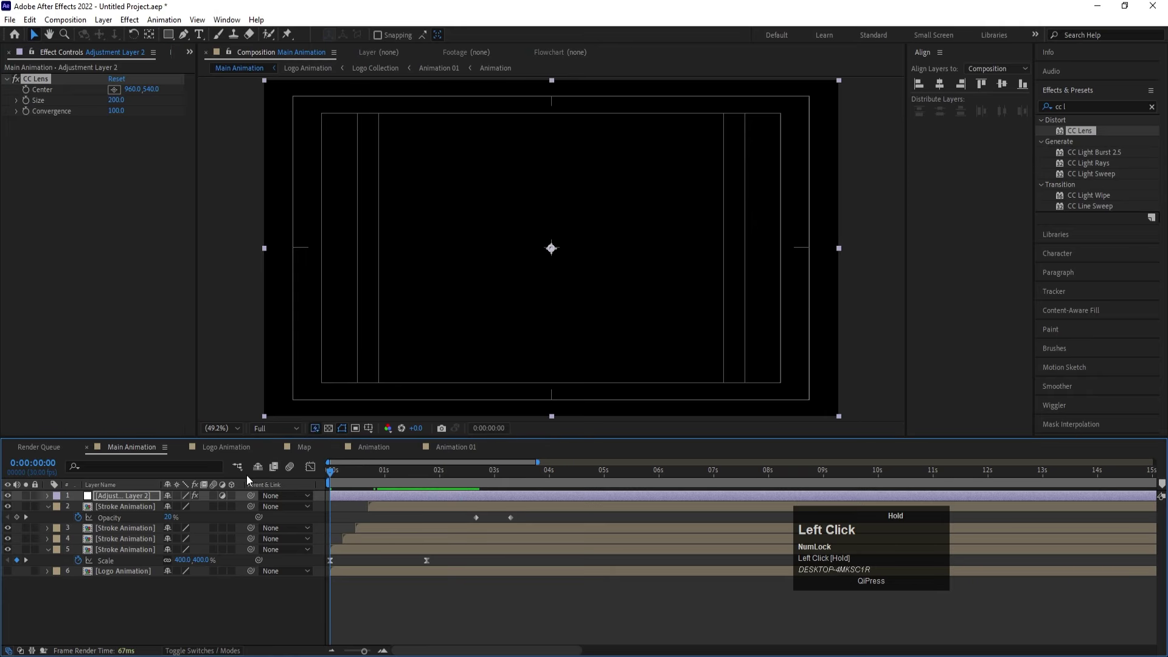
{"action": "key", "text": "space"}
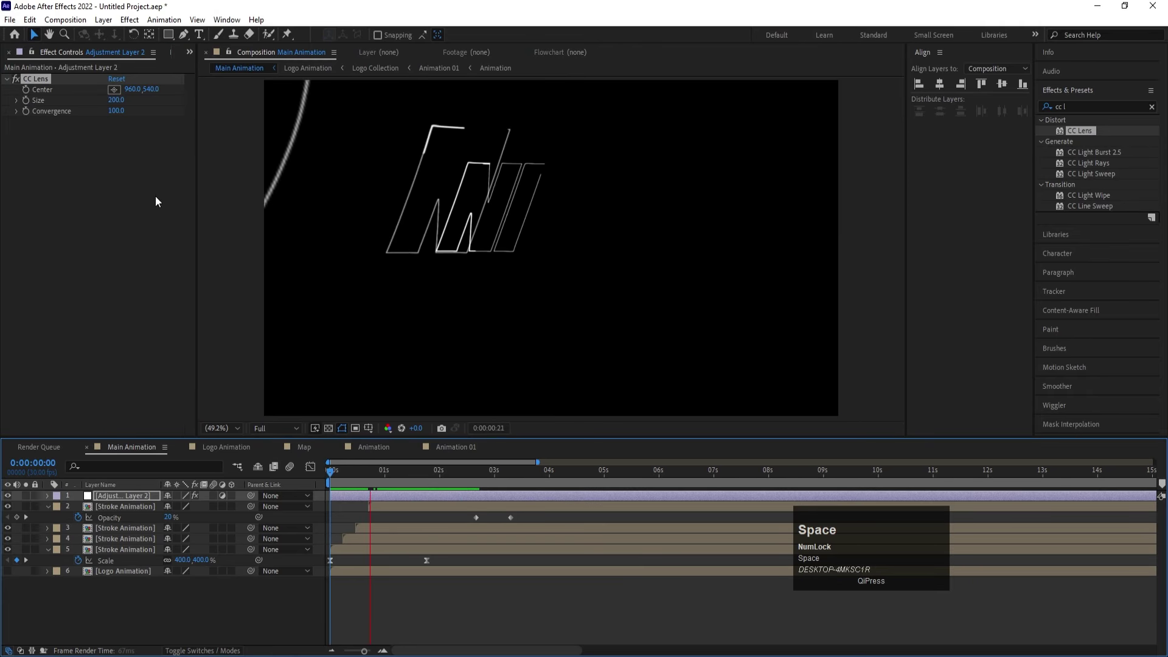
Try a CC Lens Size of 100 and play back the animation from the start.
{"action": "left_click", "coordinate": [117, 100]}
{"action": "type", "text": "1"}
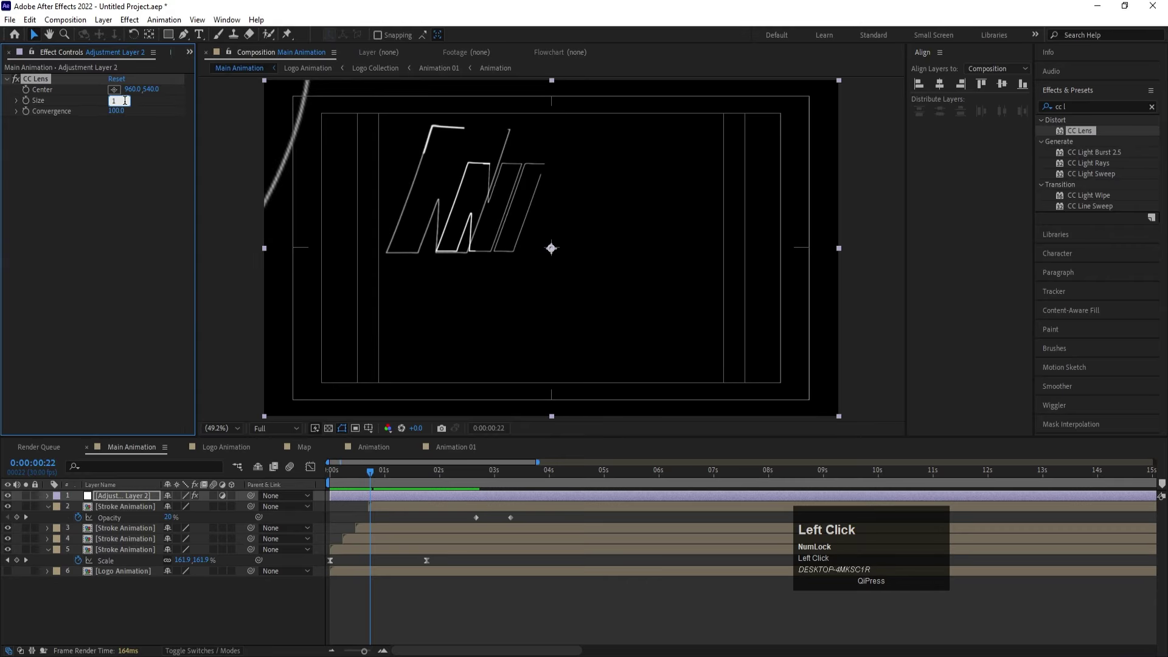
{"action": "type", "text": "00"}
{"action": "key", "text": "Return"}
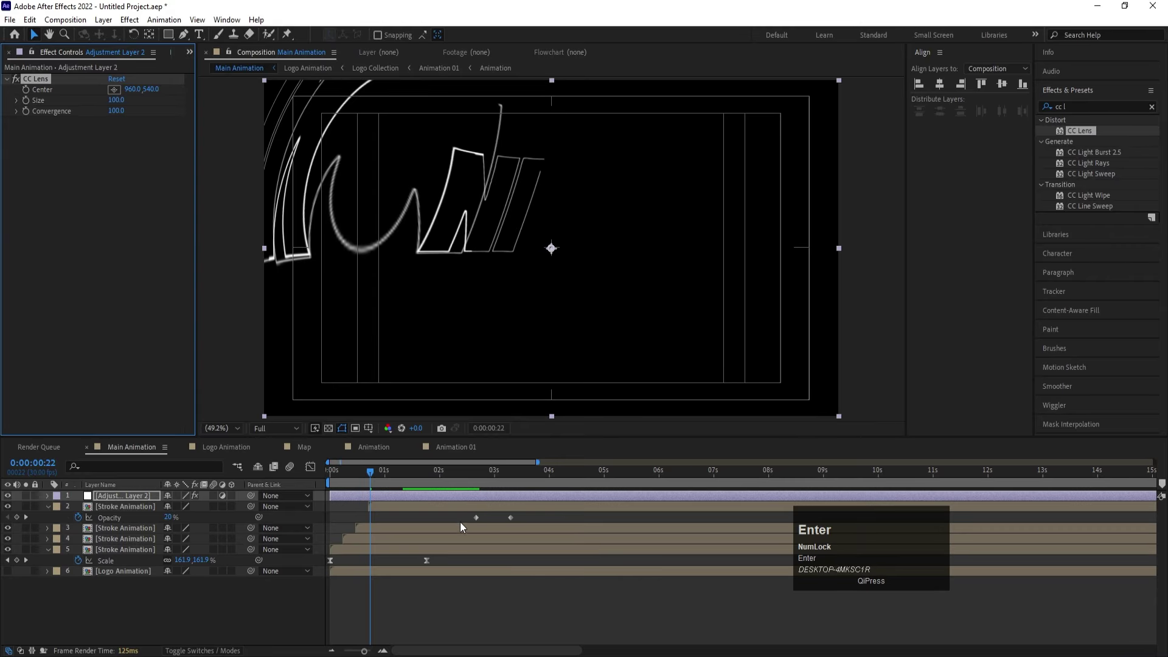
{"action": "left_click", "coordinate": [332, 471]}
{"action": "key", "text": "space"}
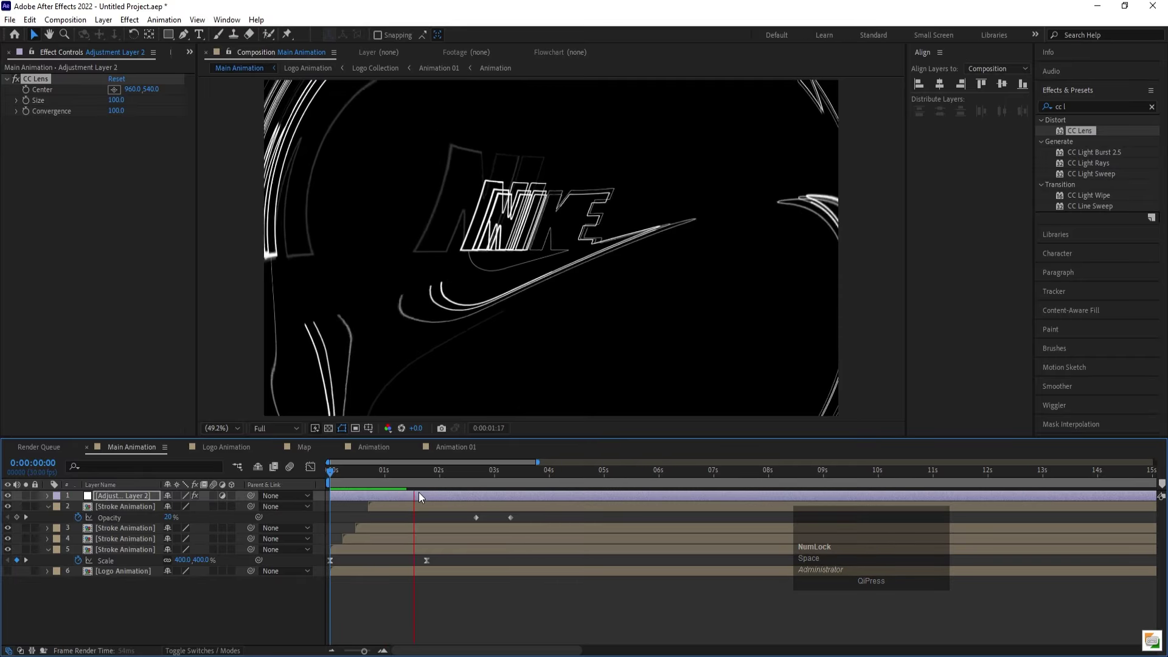
{"action": "key", "text": "space"}
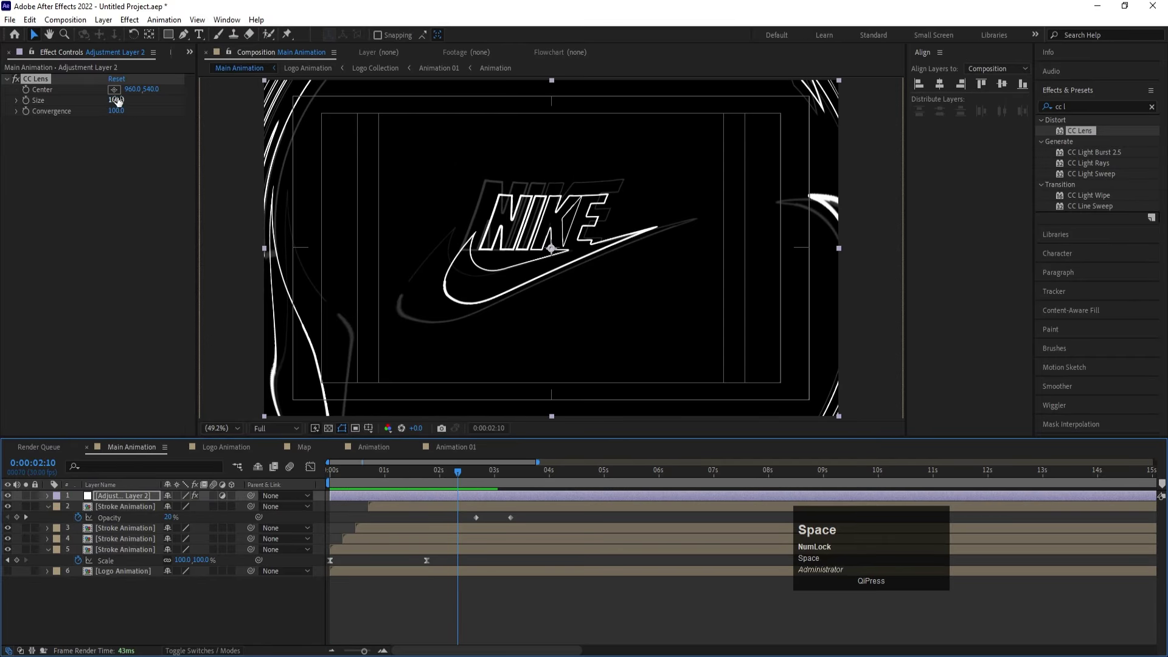
Set the CC Lens Size to 127 and play back the animation from the start.
{"action": "left_click_drag", "start_coordinate": [117, 101], "coordinate": [125, 98]}
{"action": "left_click_drag", "start_coordinate": [129, 98], "coordinate": [133, 143]}
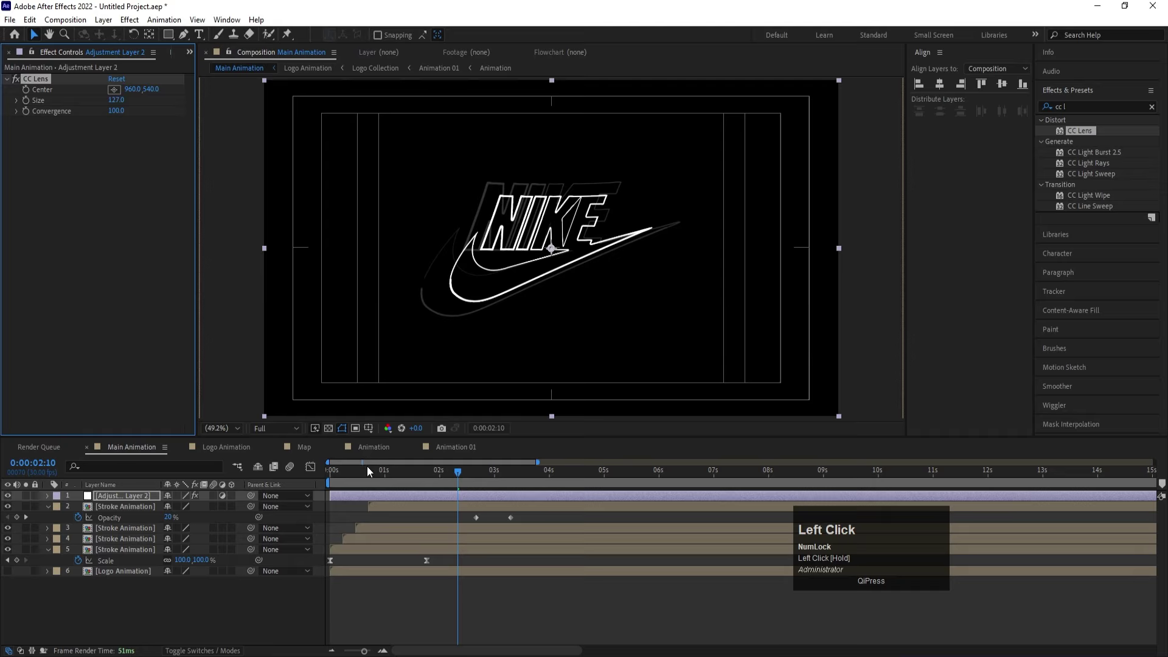
{"action": "left_click", "coordinate": [331, 469]}
{"action": "key", "text": "space"}
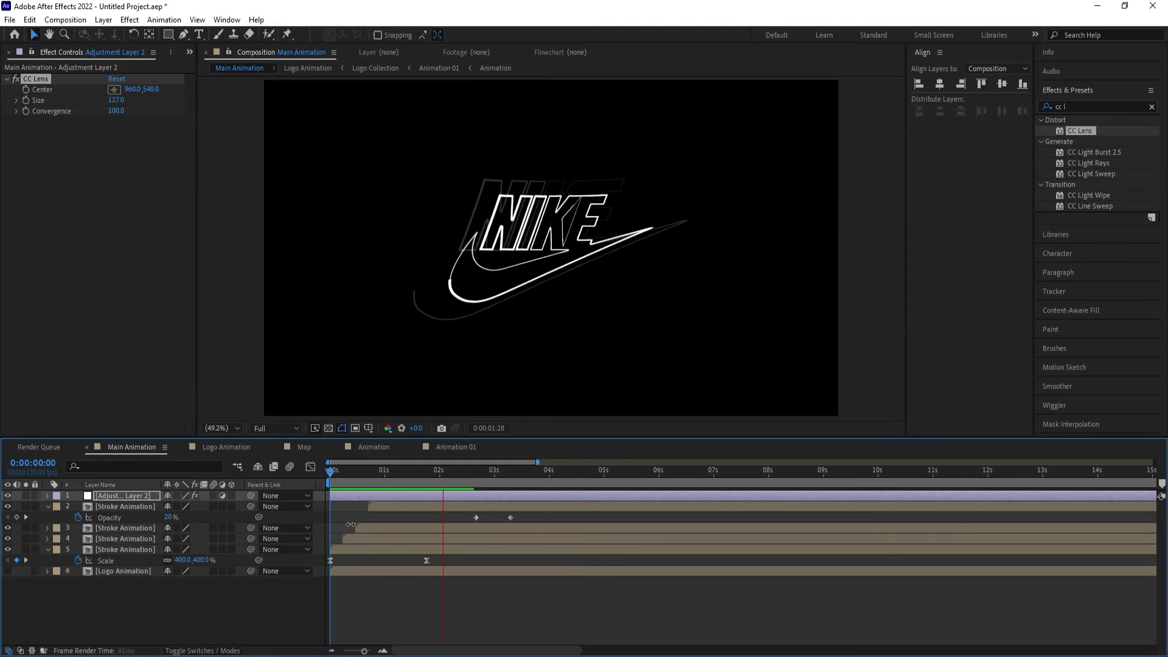
{"action": "key", "text": "space"}
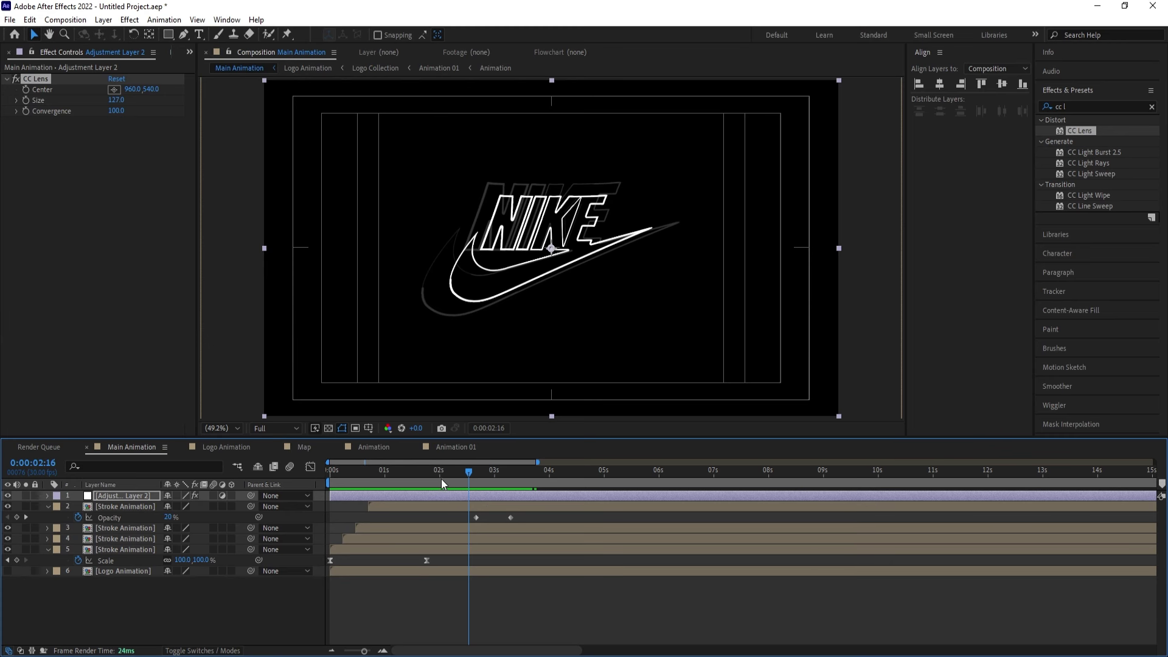
Keyframe the CC Lens Size at 127 at 0:00:01:24 and 500 at 0:00:03:02, and play back the animation from the start.
{"action": "left_click_drag", "start_coordinate": [424, 476], "coordinate": [428, 477]}
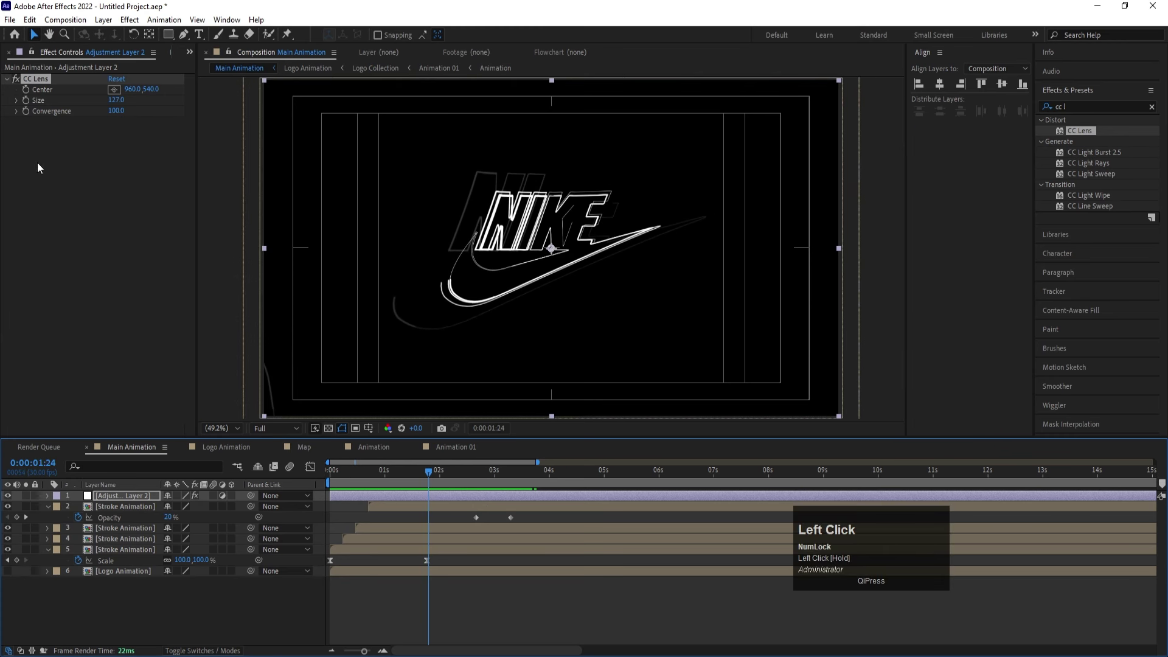
{"action": "left_click", "coordinate": [23, 104]}
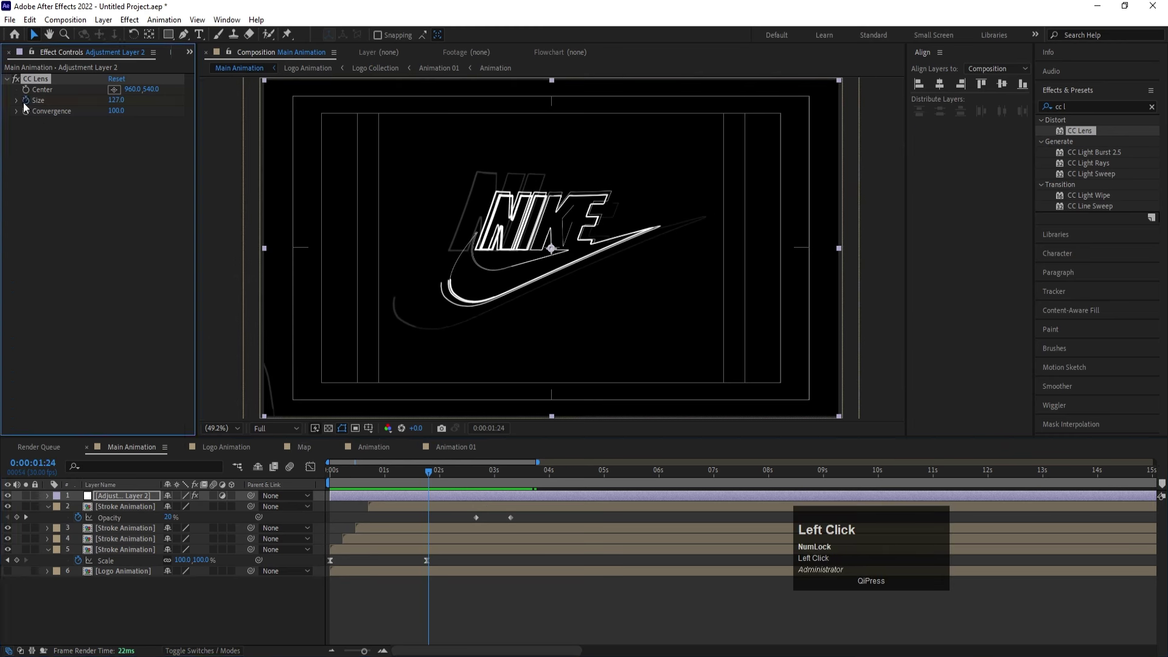
{"action": "left_click", "coordinate": [498, 474]}
{"action": "key", "text": "u"}
{"action": "left_click", "coordinate": [171, 517]}
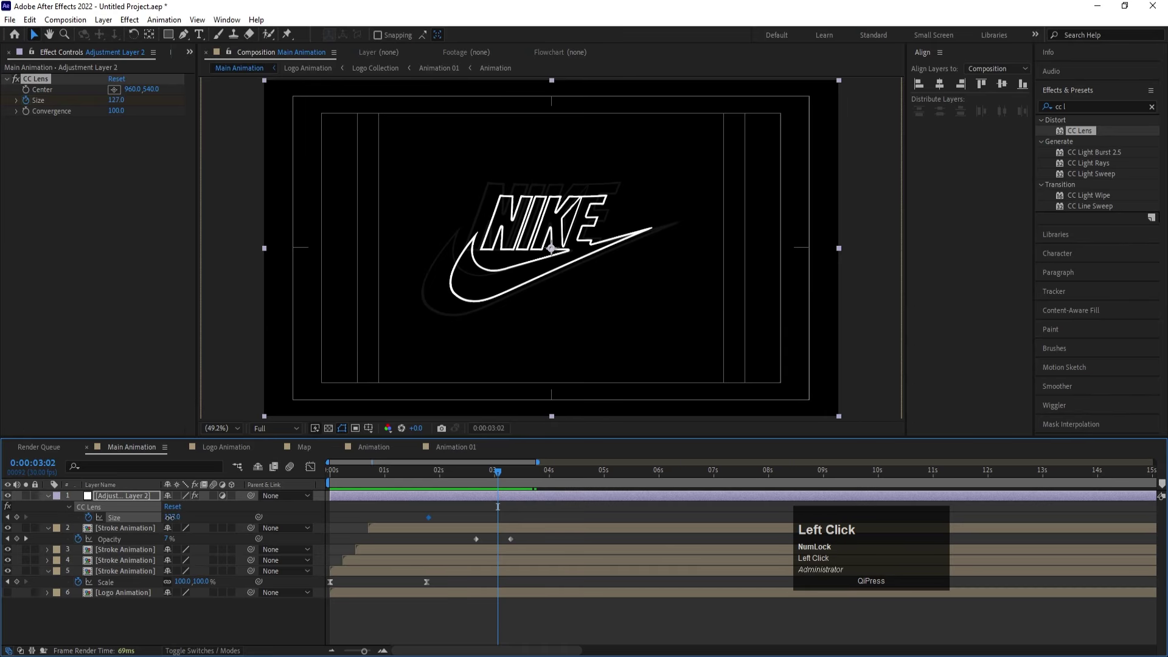
{"action": "left_click_drag", "start_coordinate": [169, 516], "coordinate": [687, 506]}
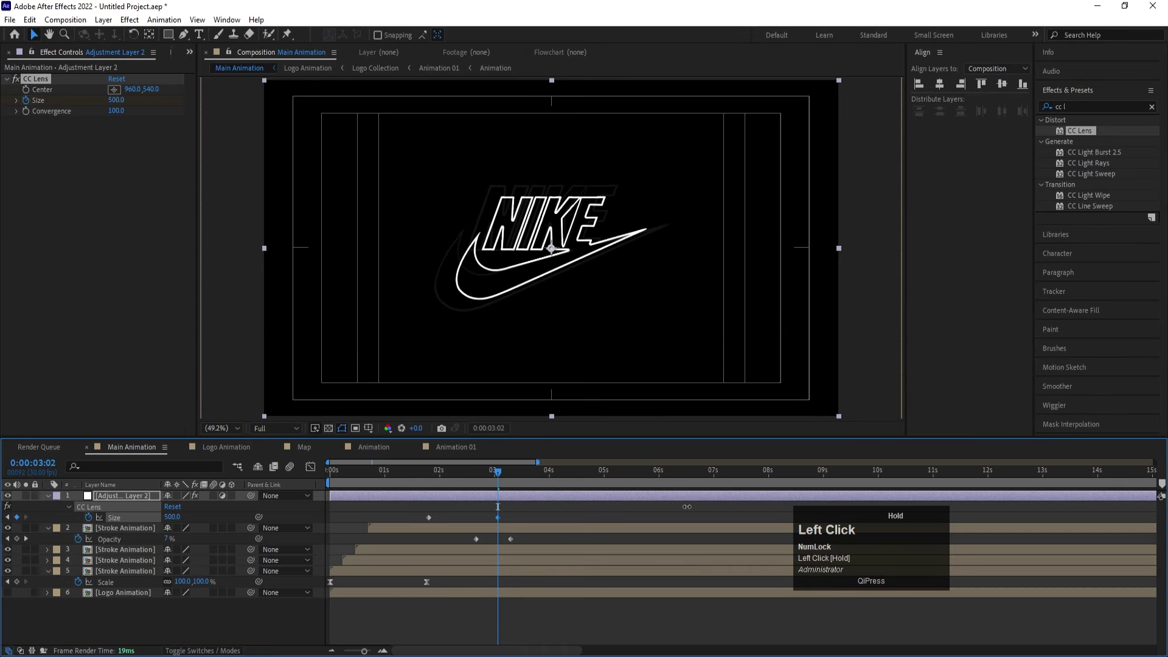
{"action": "left_click_drag", "start_coordinate": [452, 474], "coordinate": [325, 487]}
{"action": "key", "text": "space"}
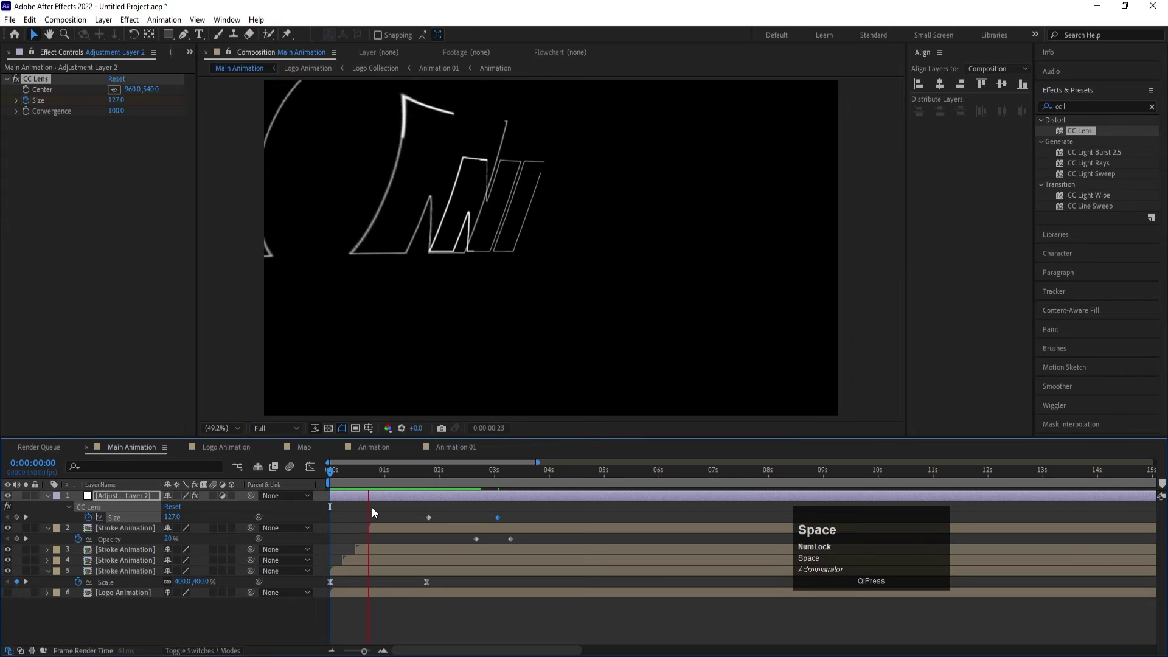
{"action": "key", "text": "space"}
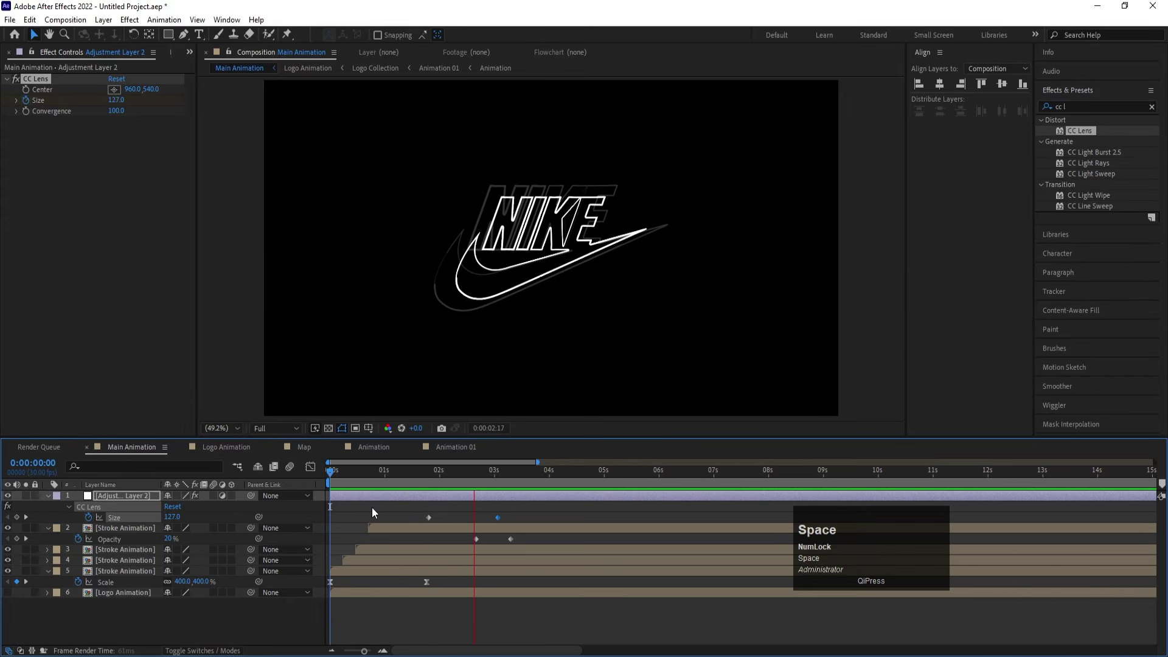
{"action": "left_click_drag", "start_coordinate": [383, 475], "coordinate": [382, 476]}
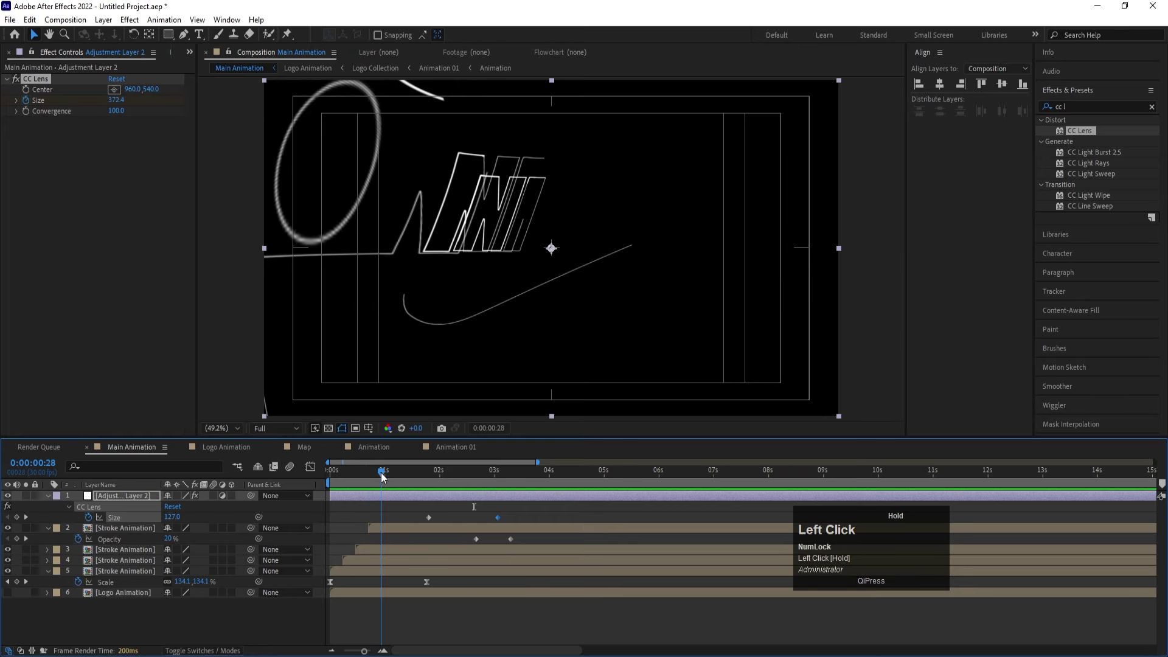
Make the Logo Animation layer visible and play back the composition from the start.
{"action": "left_click", "coordinate": [7, 593]}
{"action": "left_click_drag", "start_coordinate": [360, 477], "coordinate": [329, 474]}
{"action": "key", "text": "space"}
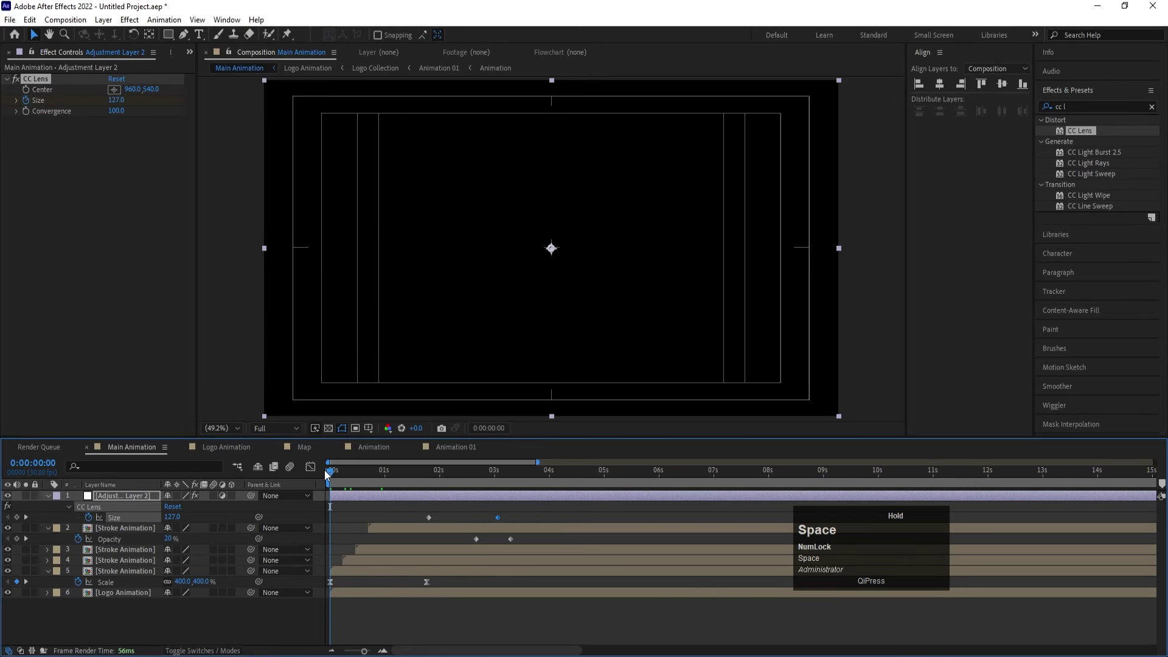
{"action": "key", "text": "space"}
{"action": "left_click", "coordinate": [378, 504]}
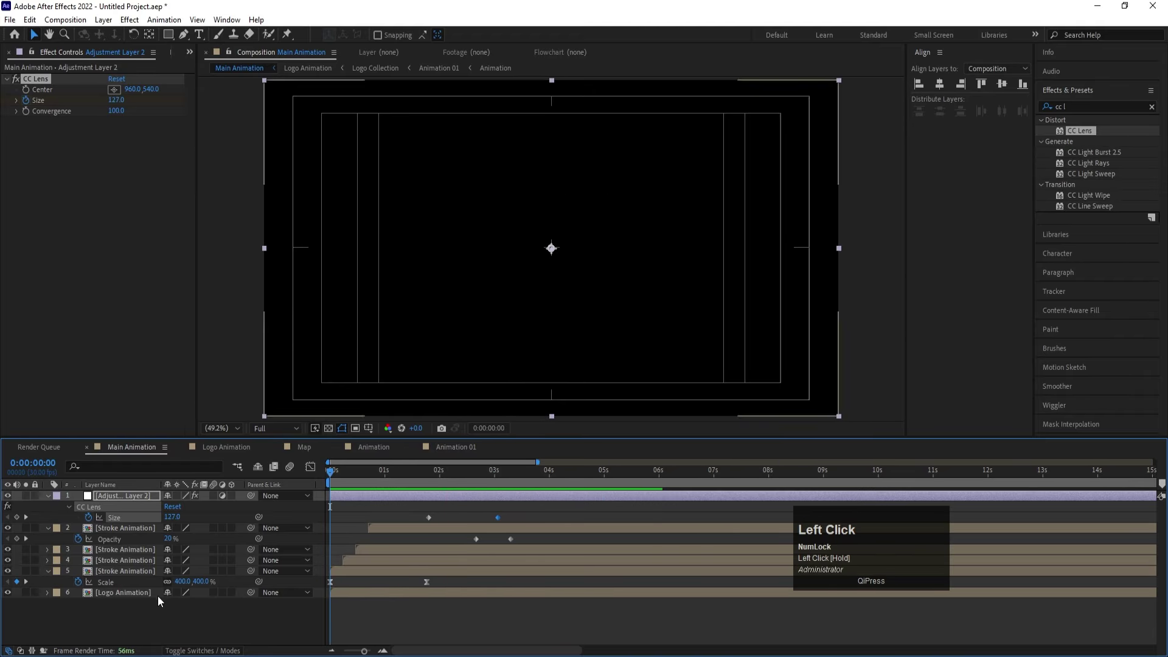
{"action": "left_click", "coordinate": [148, 616]}
{"action": "right_click", "coordinate": [147, 616]}
{"action": "left_click", "coordinate": [196, 466]}
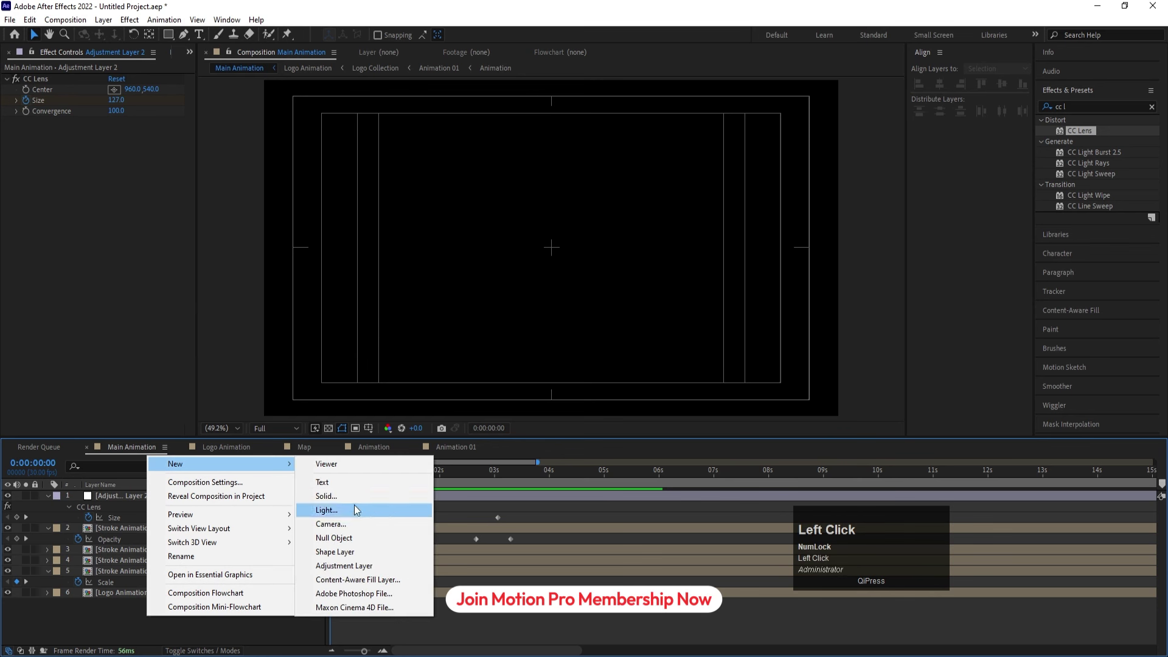
{"action": "left_click", "coordinate": [339, 565]}
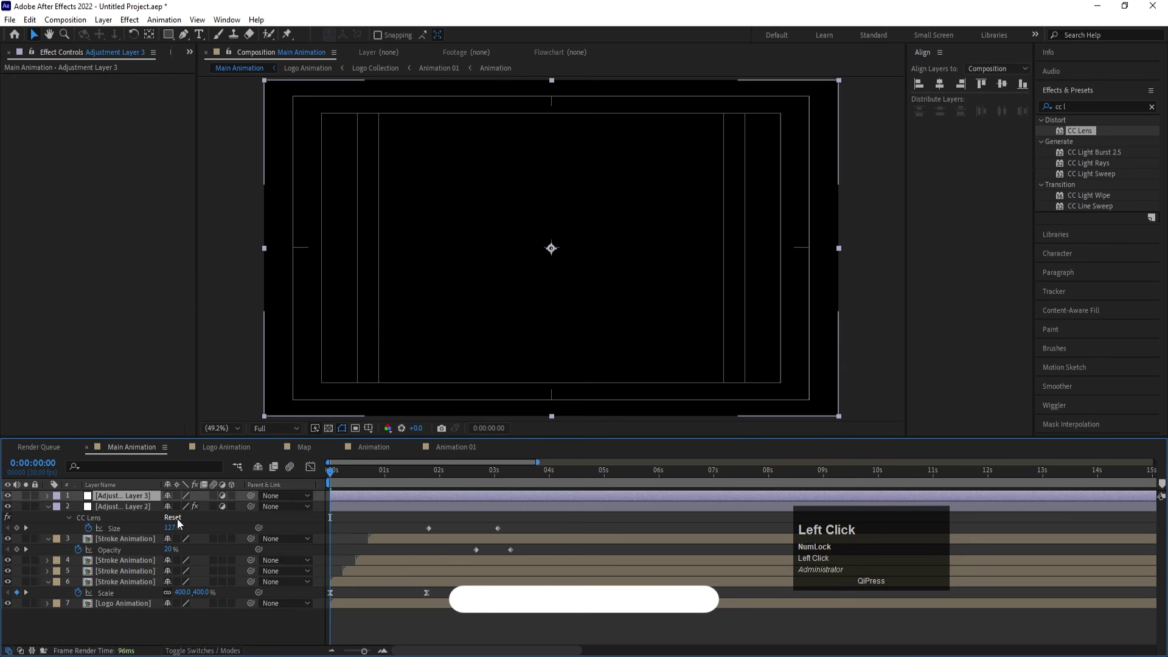
{"action": "left_click", "coordinate": [137, 506]}
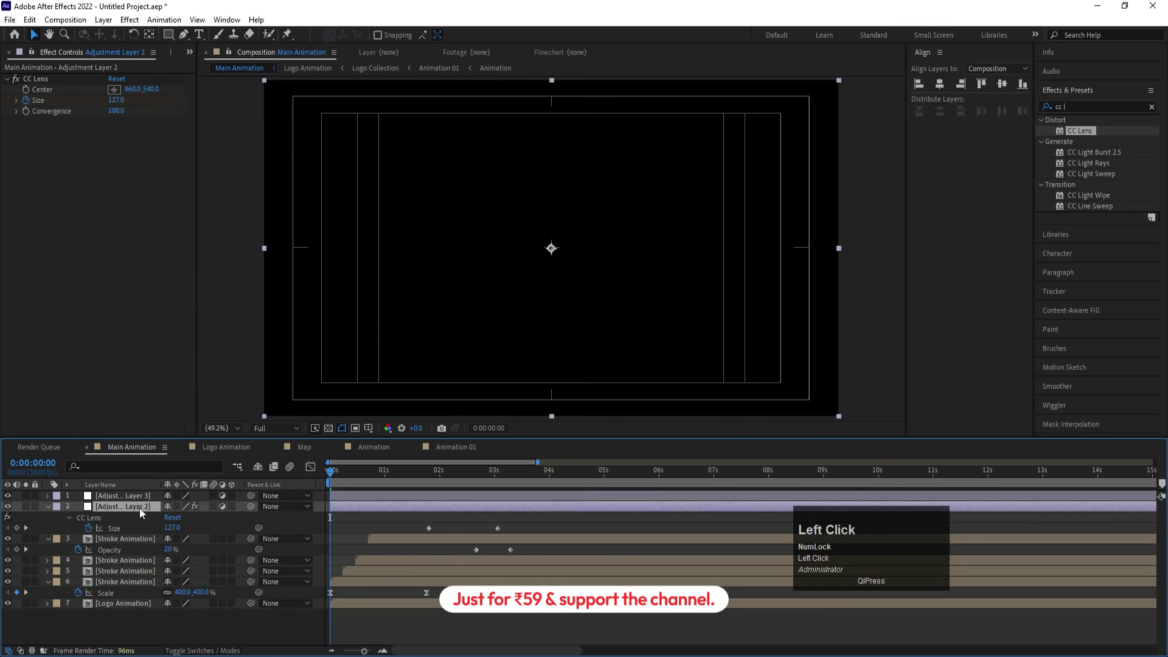
{"action": "left_click", "coordinate": [112, 499]}
{"action": "key", "text": "Delete"}
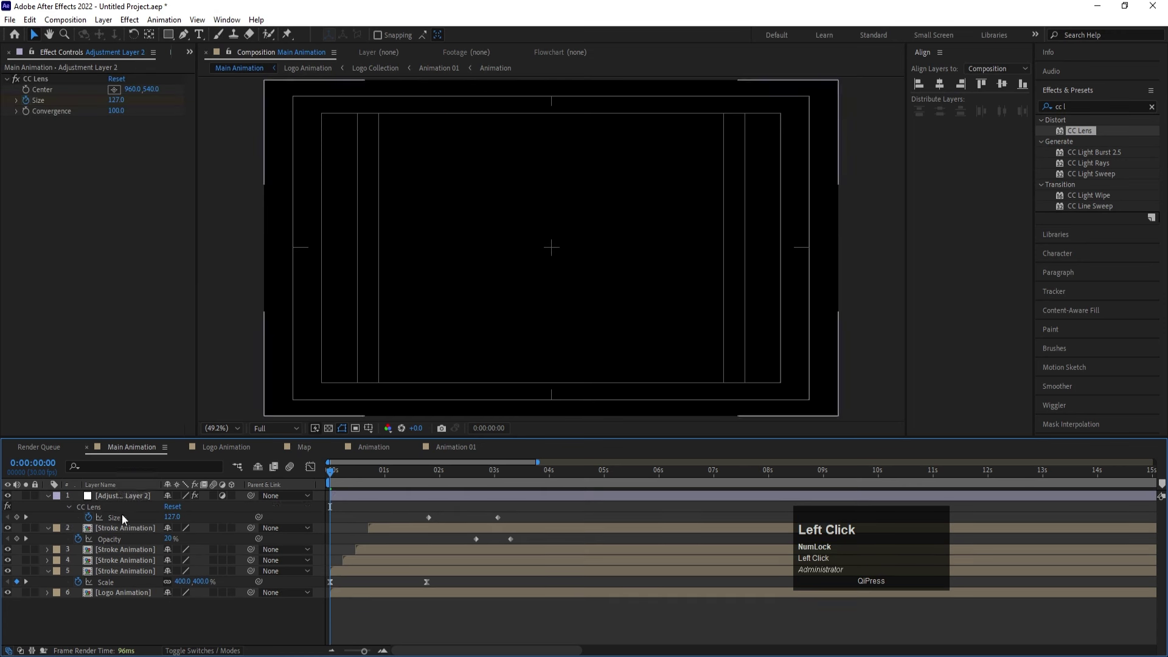
Add a null object and parent the four Stroke Animation layers and the Logo Animation layer to it.
{"action": "right_click", "coordinate": [159, 623]}
{"action": "left_click", "coordinate": [191, 473]}
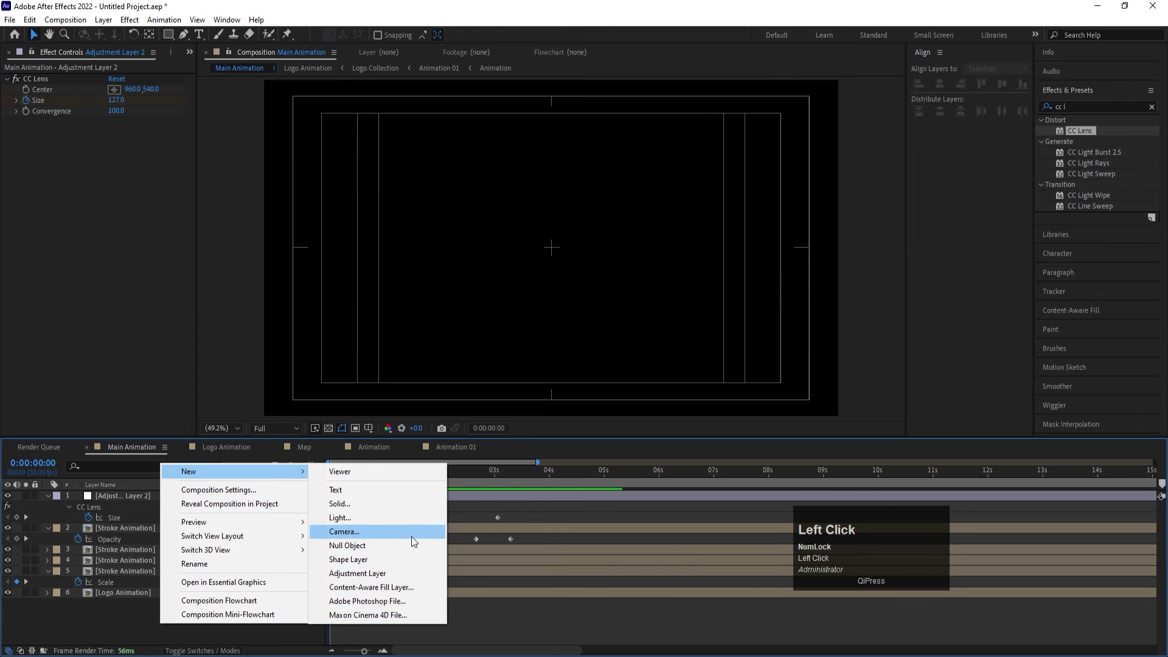
{"action": "left_click", "coordinate": [389, 543]}
{"action": "left_click", "coordinate": [138, 538]}
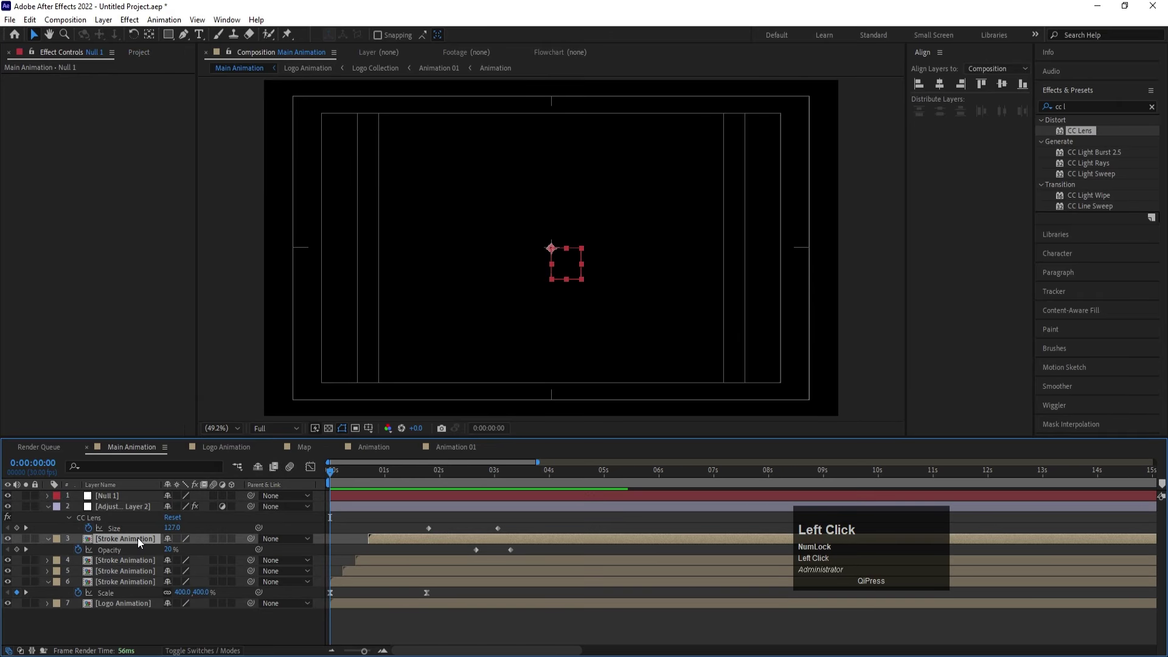
{"action": "left_click", "coordinate": [121, 604], "text": "shift"}
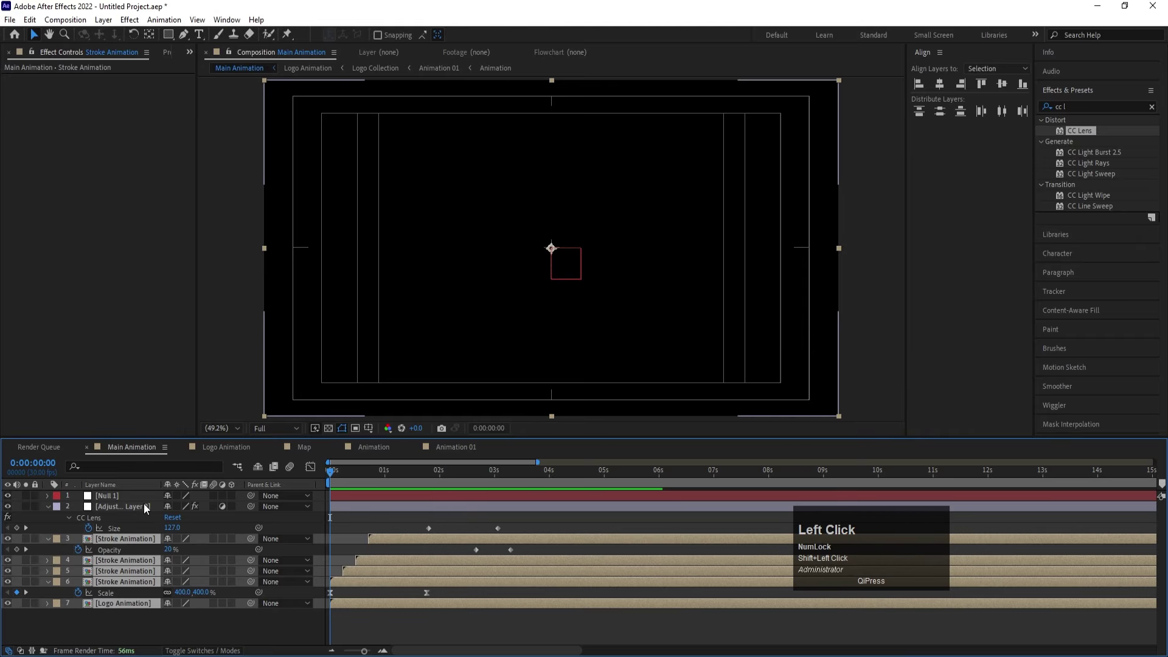
{"action": "left_click_drag", "start_coordinate": [250, 539], "coordinate": [113, 491]}
Set the null object's Scale to 110% and keyframe it at 0:00:00:00.
{"action": "left_click", "coordinate": [113, 492]}
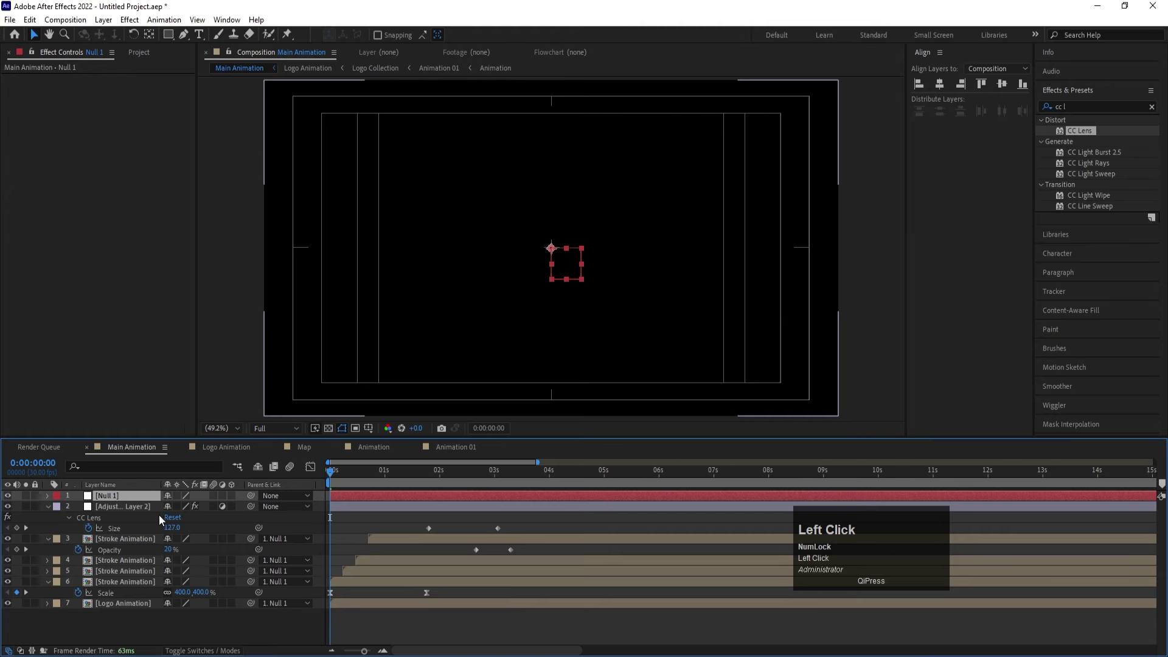
{"action": "key", "text": "s"}
{"action": "left_click", "coordinate": [177, 509]}
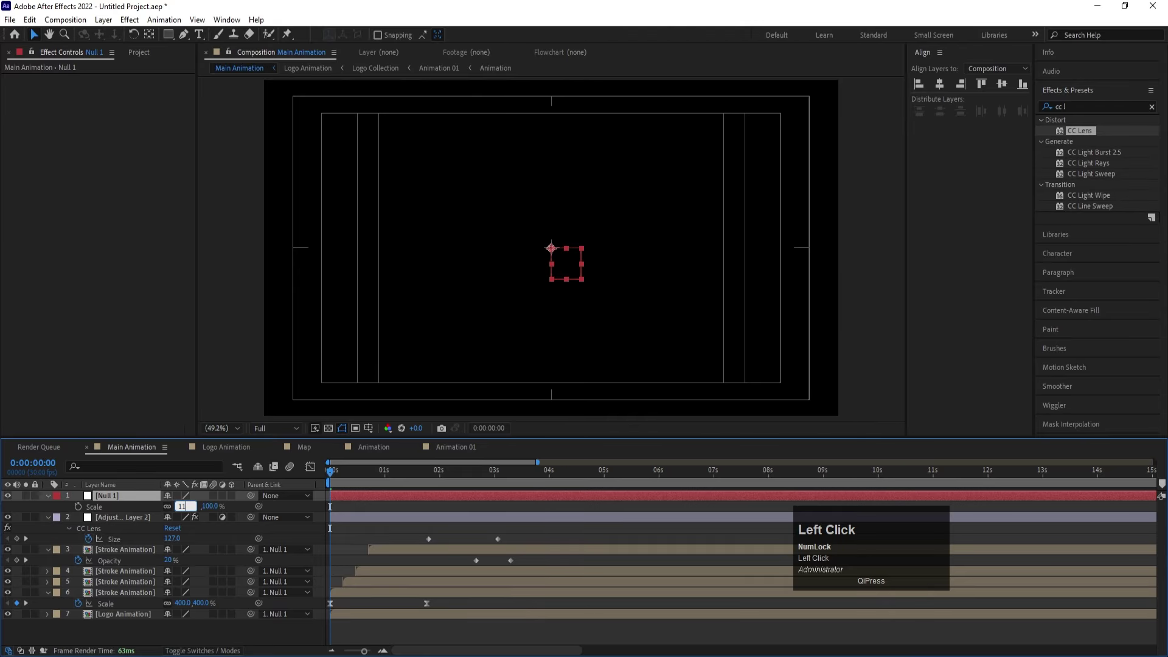
{"action": "key", "text": "Return"}
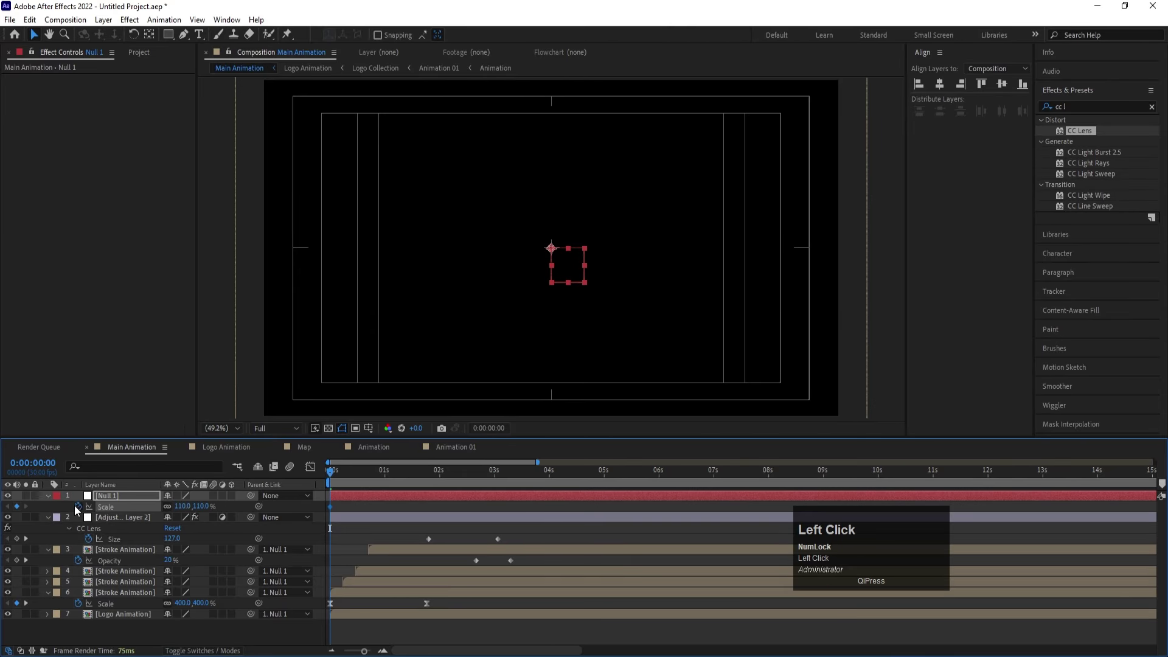
Keyframe the null object's Scale at 0:00:06:01, trying 100% first and settling on 95%.
{"action": "left_click_drag", "start_coordinate": [530, 477], "coordinate": [661, 475]}
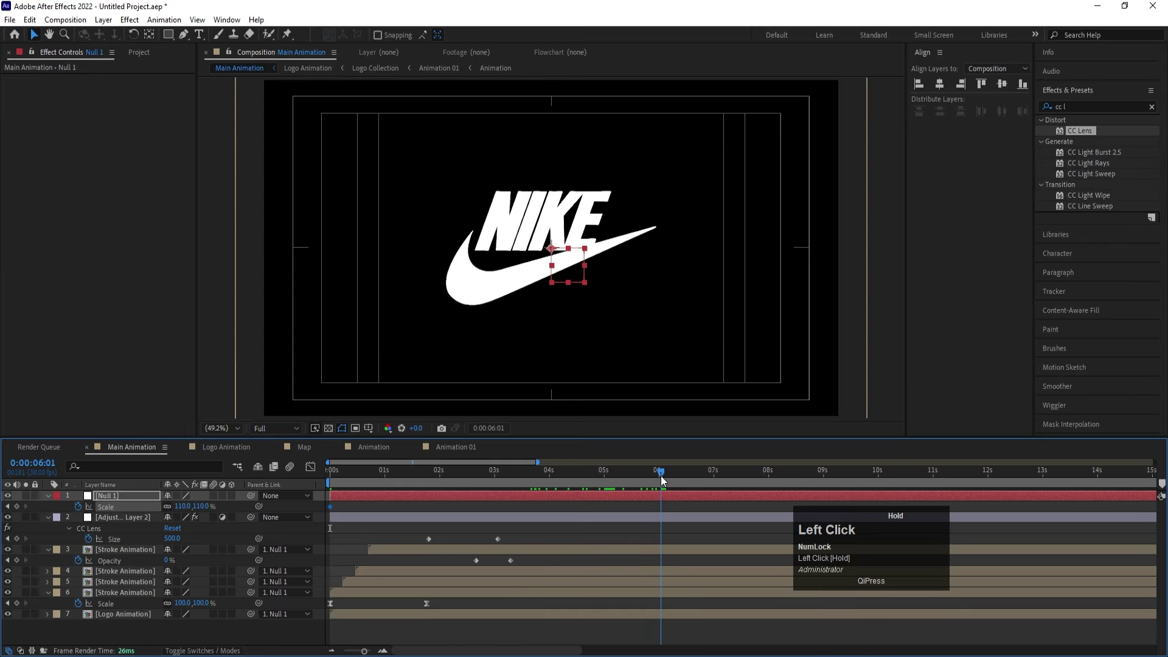
{"action": "left_click", "coordinate": [184, 506]}
{"action": "type", "text": "100"}
{"action": "key", "text": "Return"}
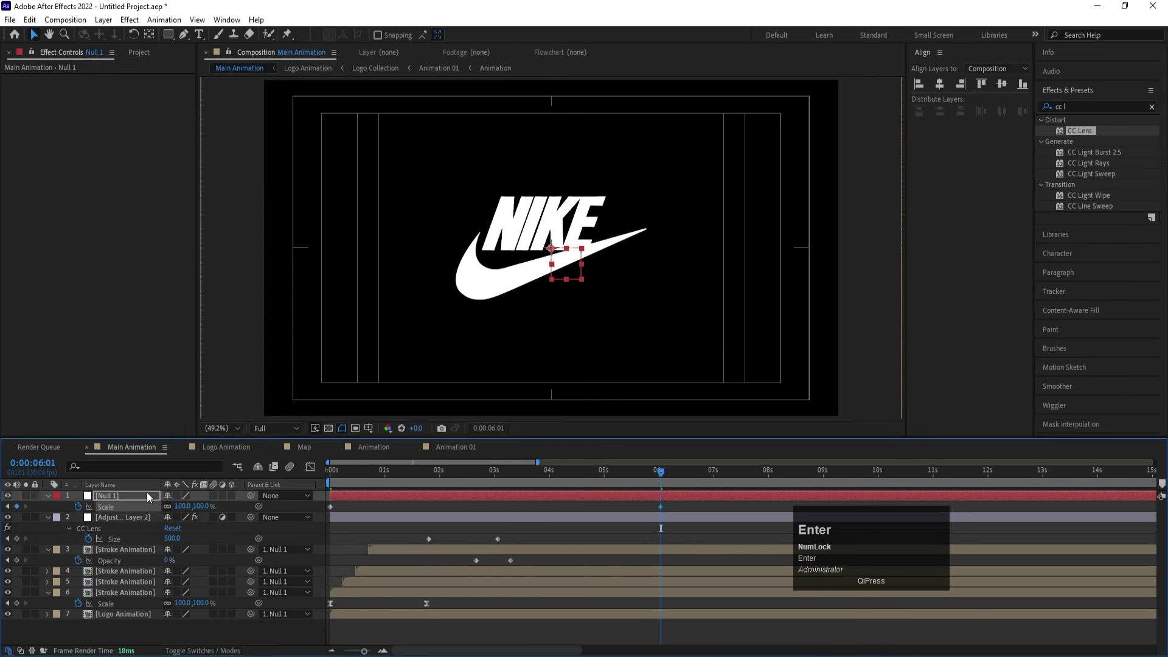
{"action": "left_click", "coordinate": [184, 507]}
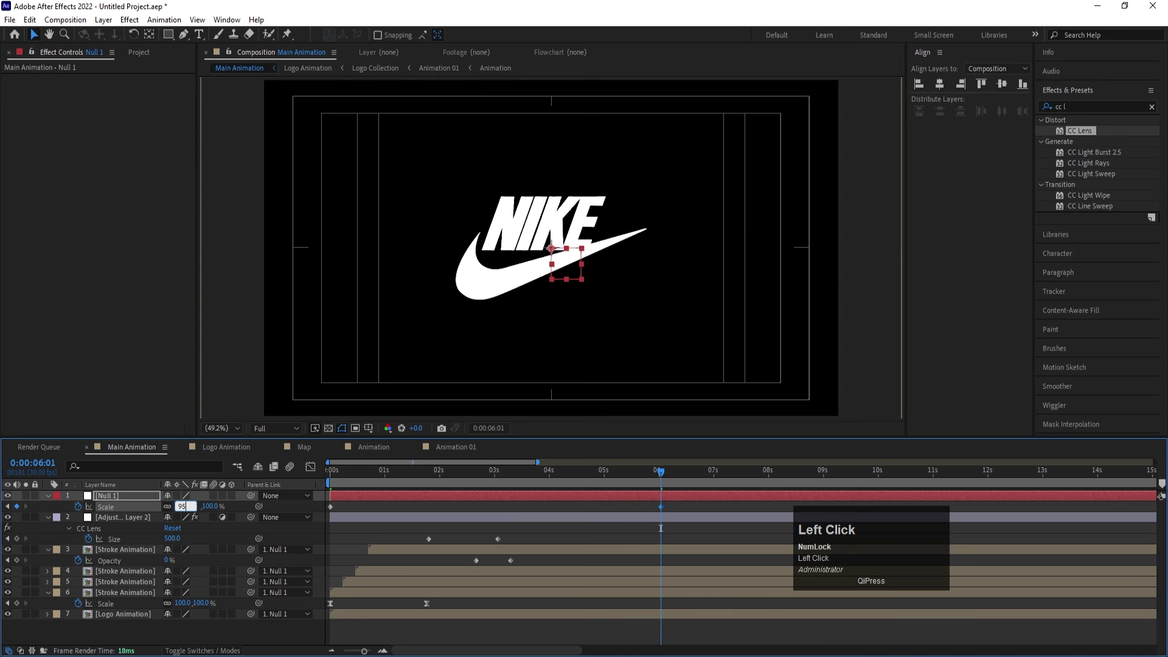
{"action": "key", "text": "Return"}
Add the expression wiggle(3,3) to the null object's Position.
{"action": "key", "text": "p"}
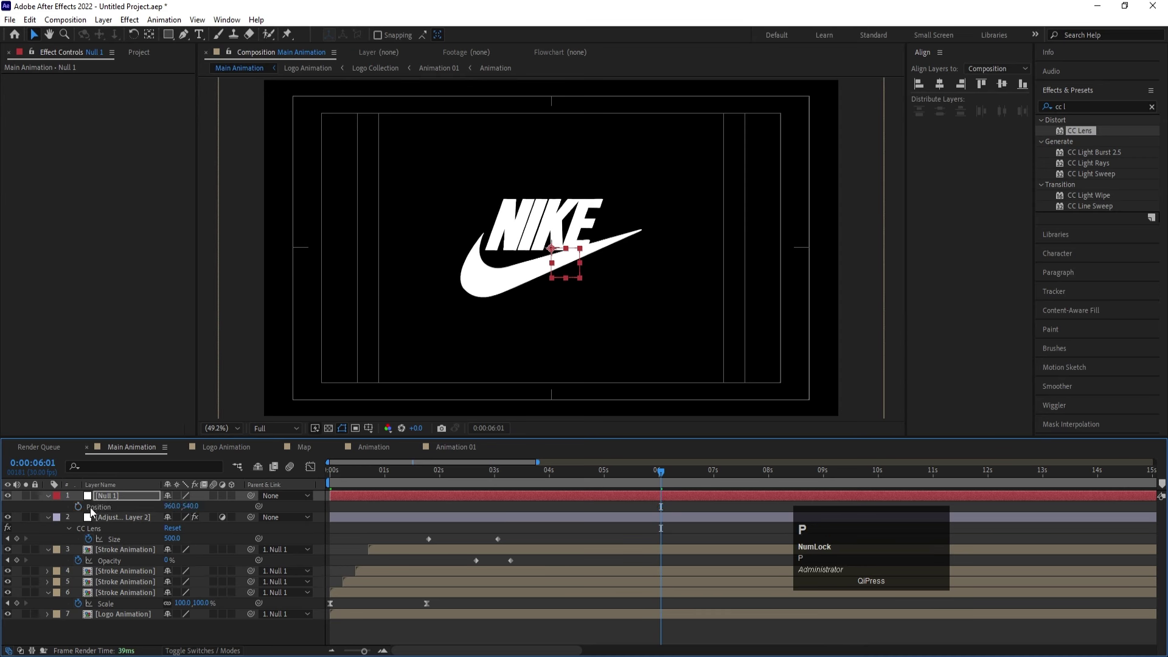
{"action": "left_click", "coordinate": [79, 507], "text": "alt"}
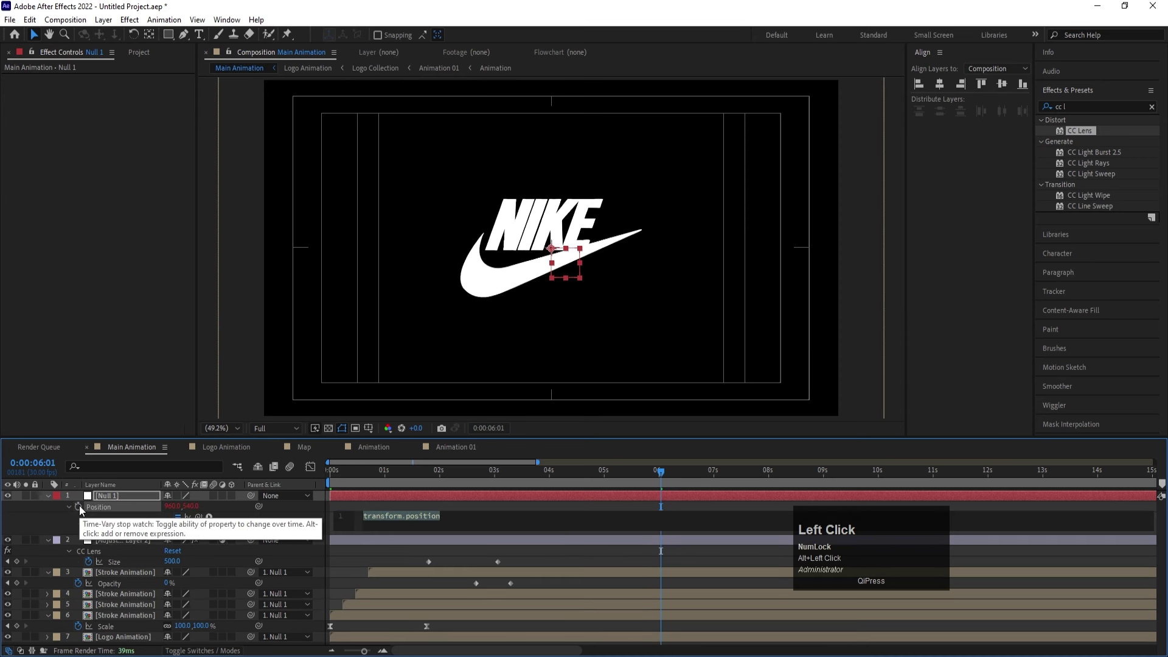
{"action": "type", "text": "wigg"}
{"action": "key", "text": "Return"}
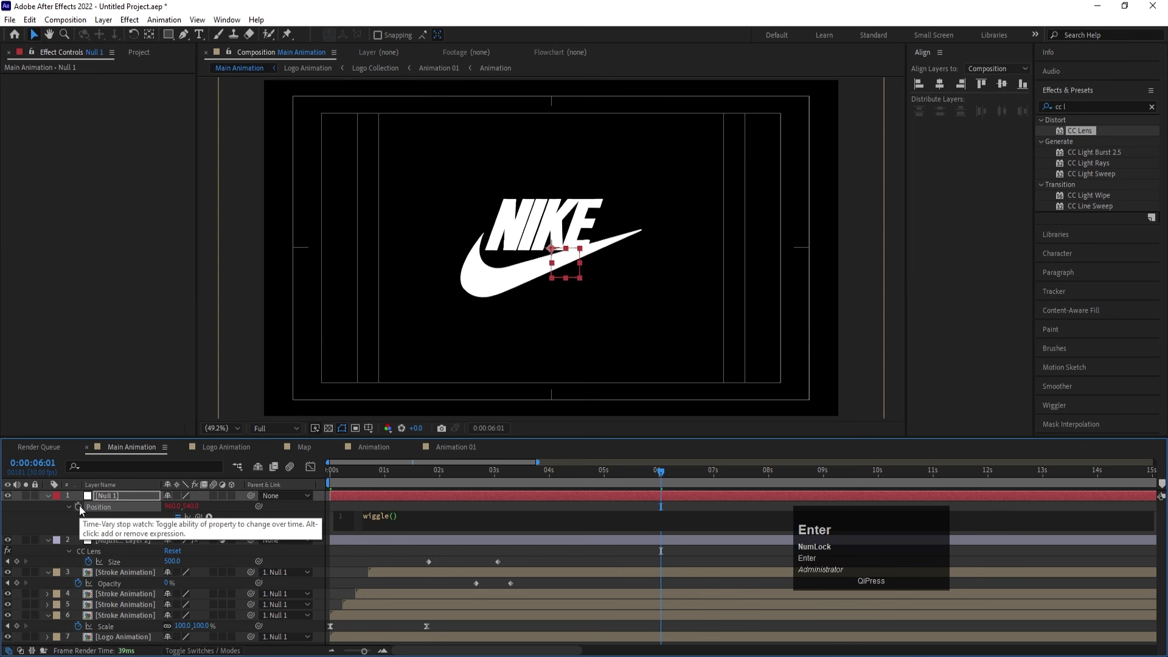
{"action": "type", "text": "3,3"}
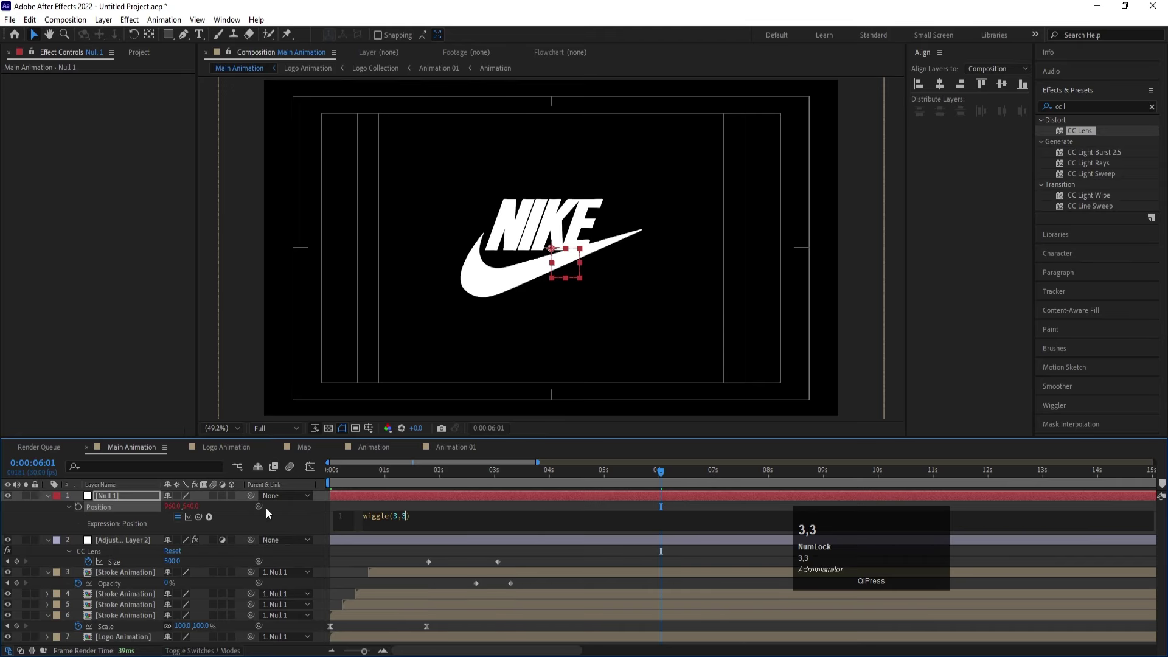
{"action": "left_click", "coordinate": [297, 507]}
Preview the animation, end the work area at 0:00:06:00, and play it back again.
{"action": "key", "text": "space"}
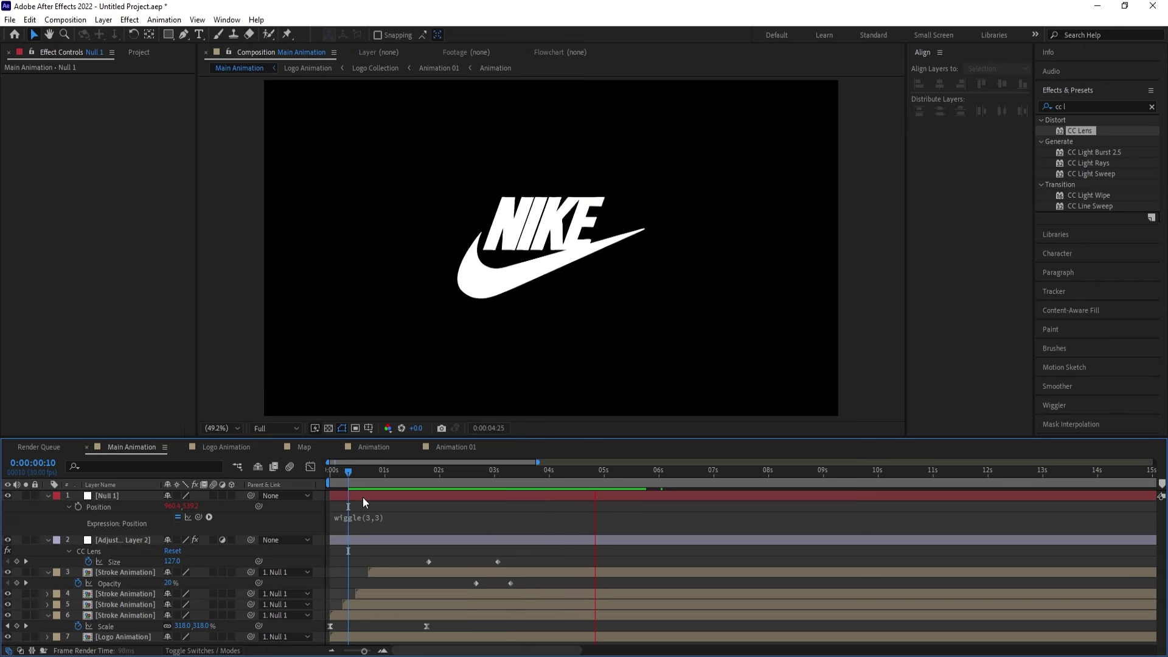
{"action": "key", "text": "space"}
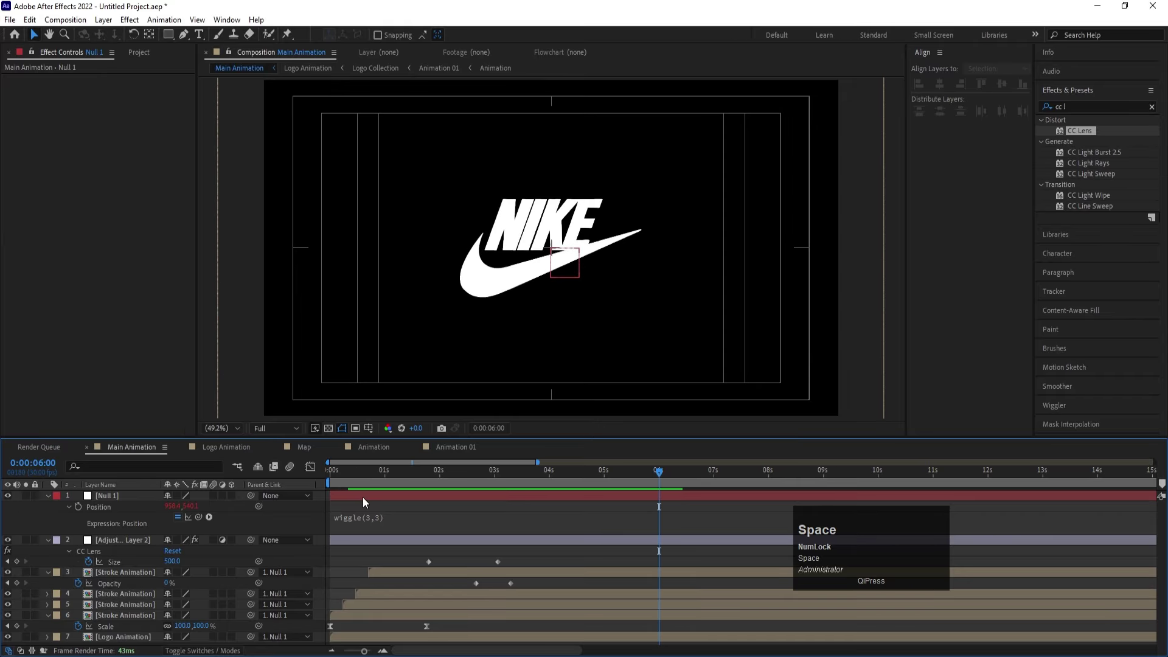
{"action": "key", "text": "space"}
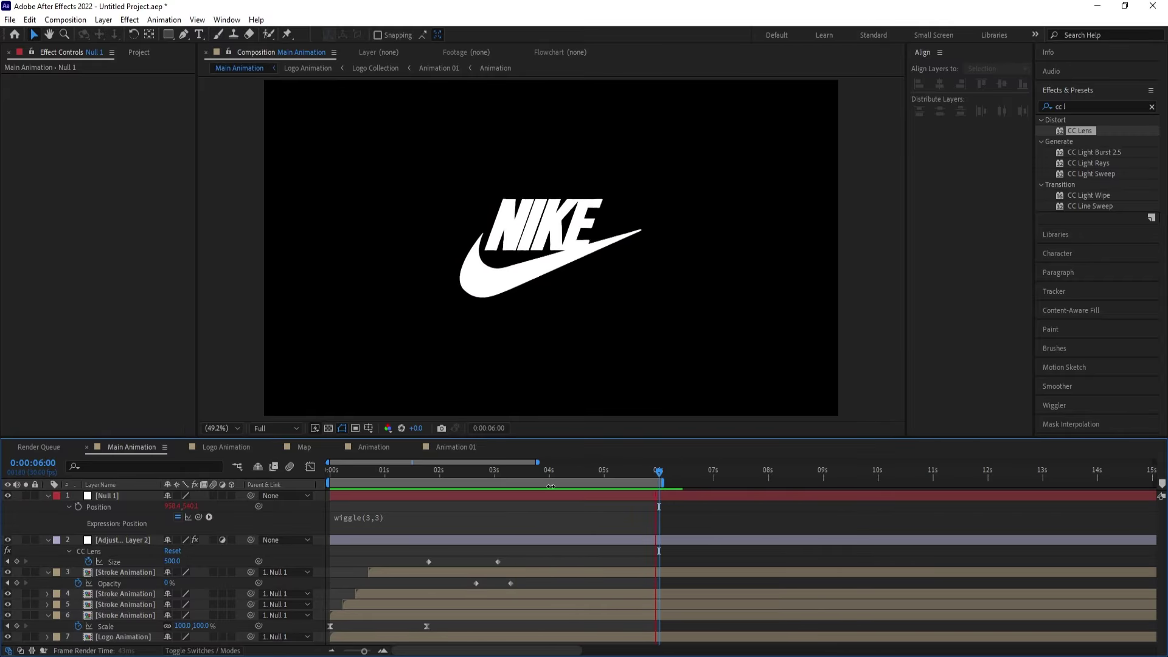
{"action": "key", "text": "space"}
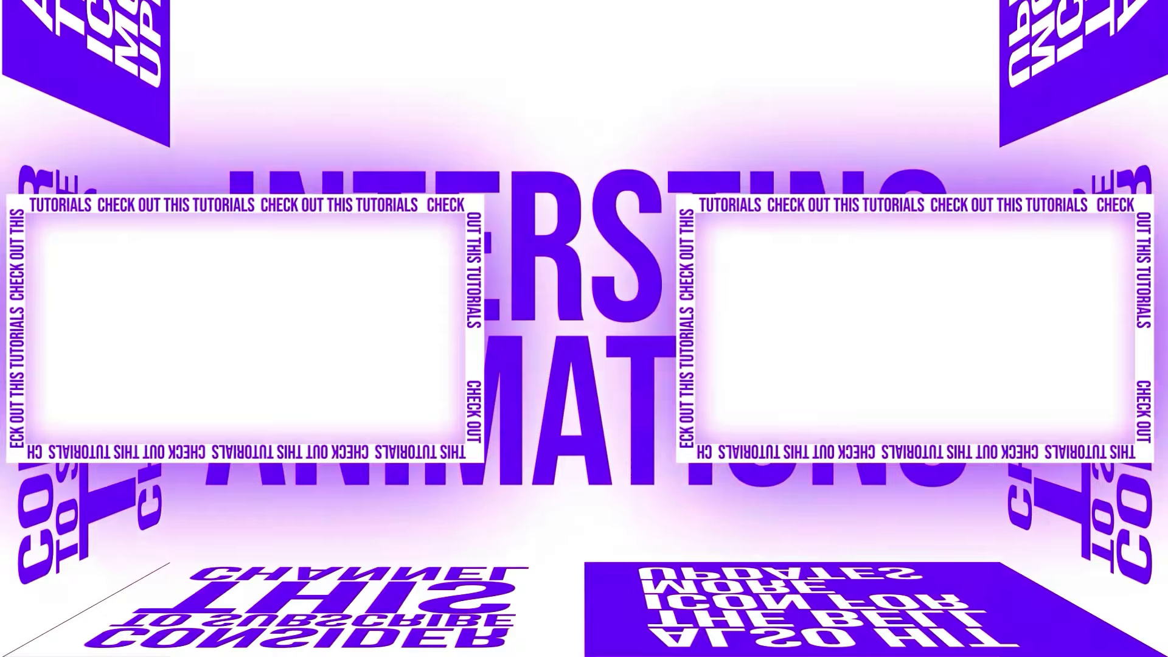